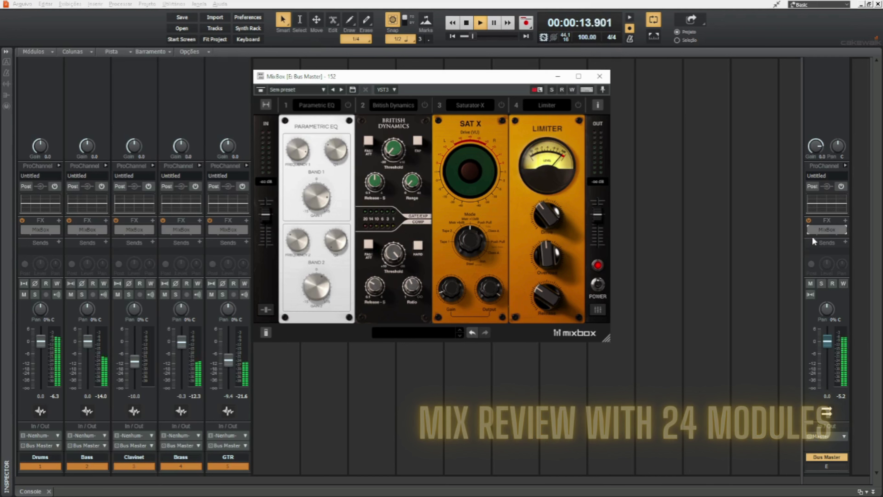
Activate MixBox on the Bus Master and enable British Dynamics, adjusting the compressor's ratio and setting its release to 0.3
left_click(810, 230)
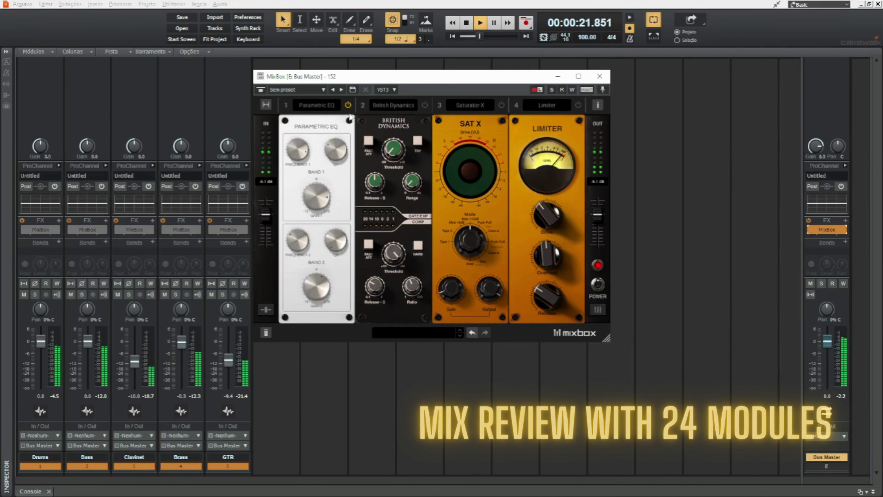
left_click(423, 105)
left_click_drag(412, 293, 418, 258)
left_click_drag(381, 293, 376, 336)
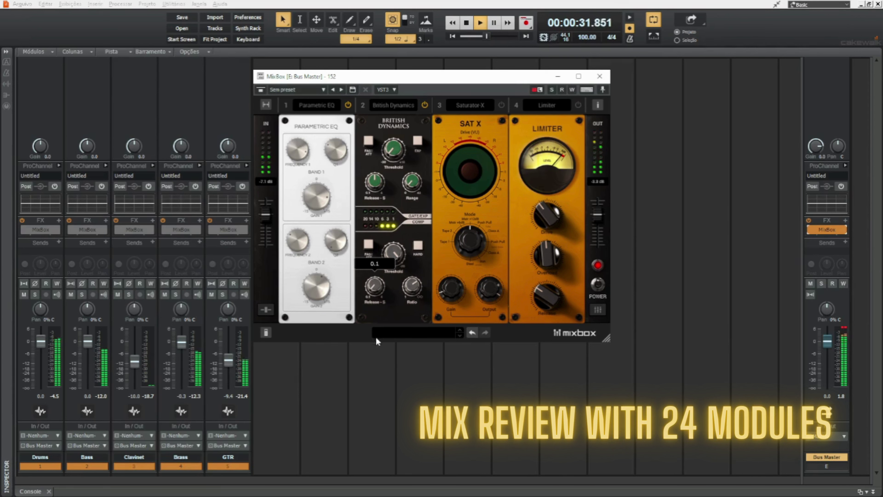
left_click_drag(385, 304, 381, 254)
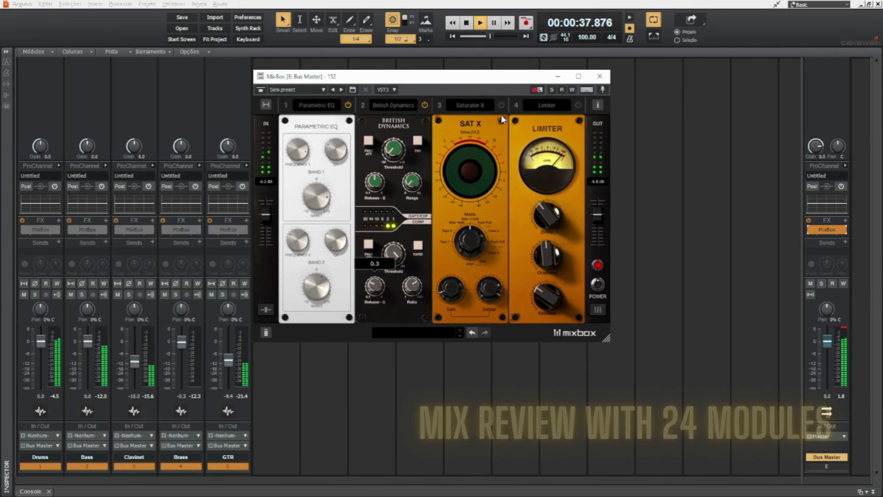
Enable the Saturator-X module, compare it against bypass, and set its gain to +5.2 dB
left_click(501, 105)
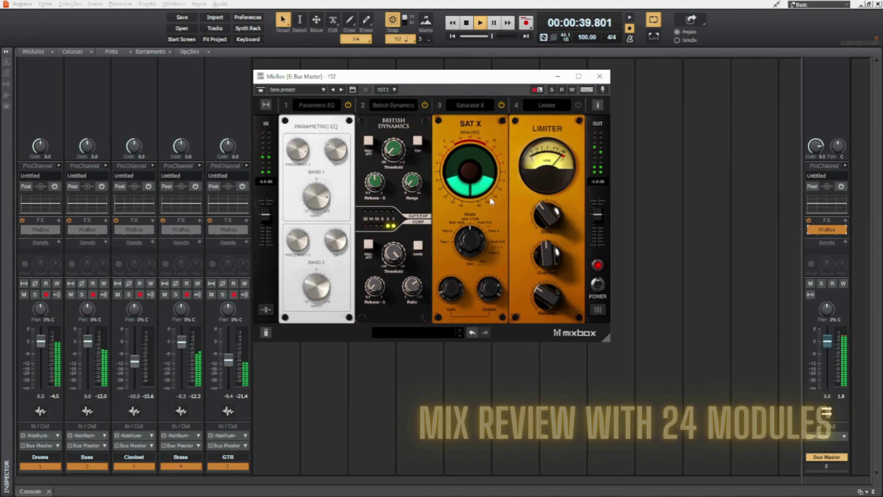
mouse_move(448, 285)
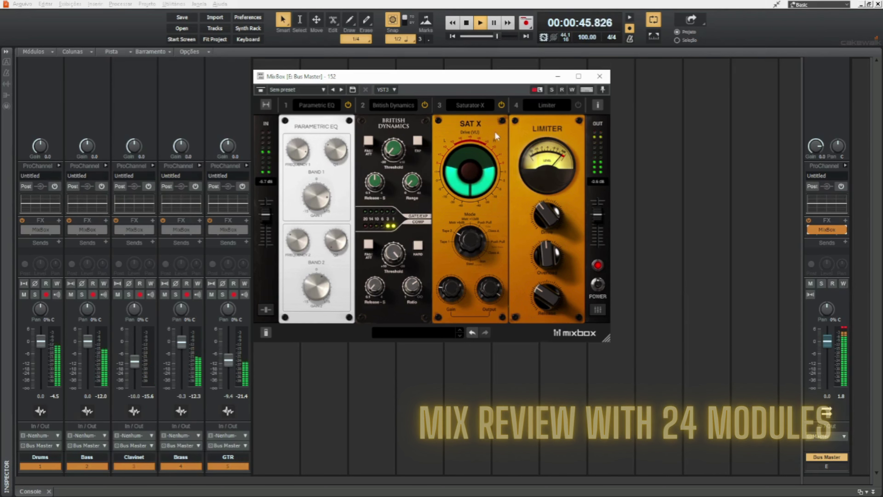
left_click(502, 104)
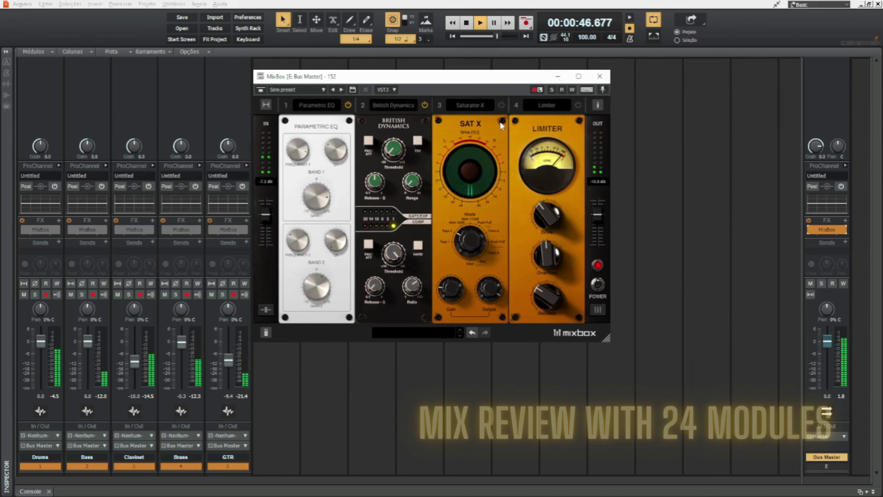
left_click(501, 105)
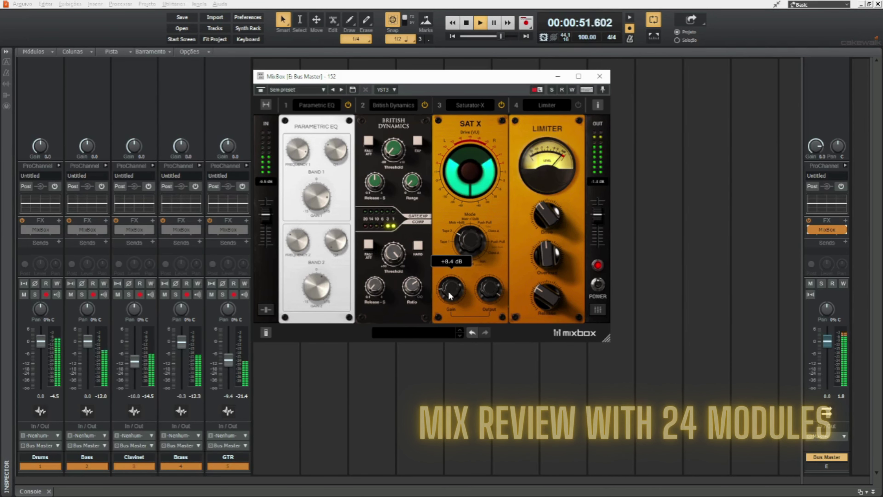
left_click_drag(447, 296, 446, 299)
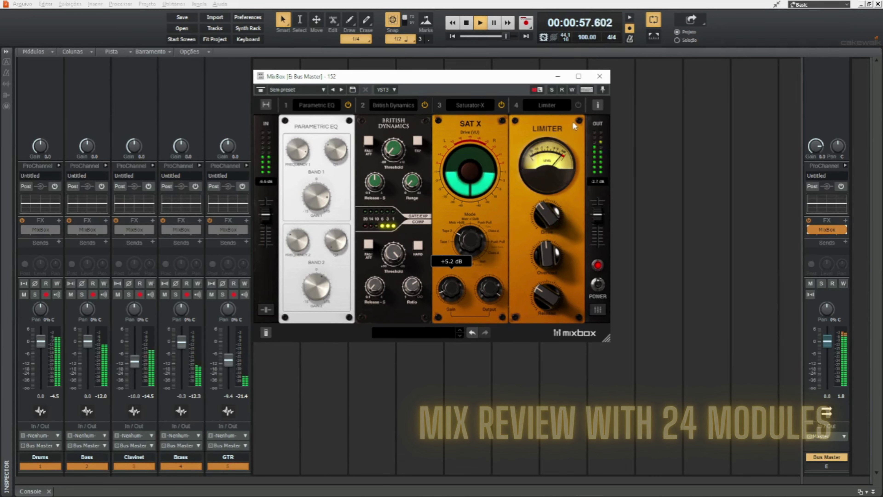
Enable the Limiter module with its drive turned up, then restore MixBox's main power and close the Bus Master plug-in window
left_click(578, 105)
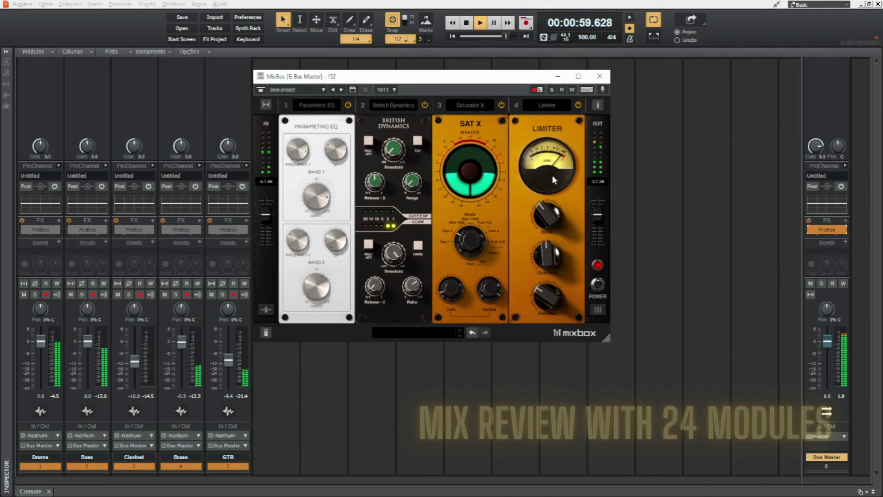
mouse_move(544, 218)
left_mouse_down()
mouse_move(545, 199)
mouse_move(546, 208)
left_mouse_up()
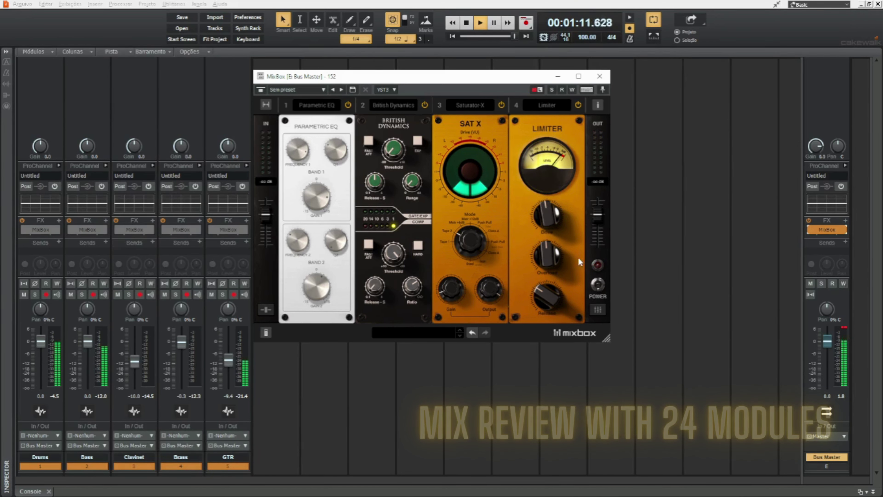
left_click(597, 284)
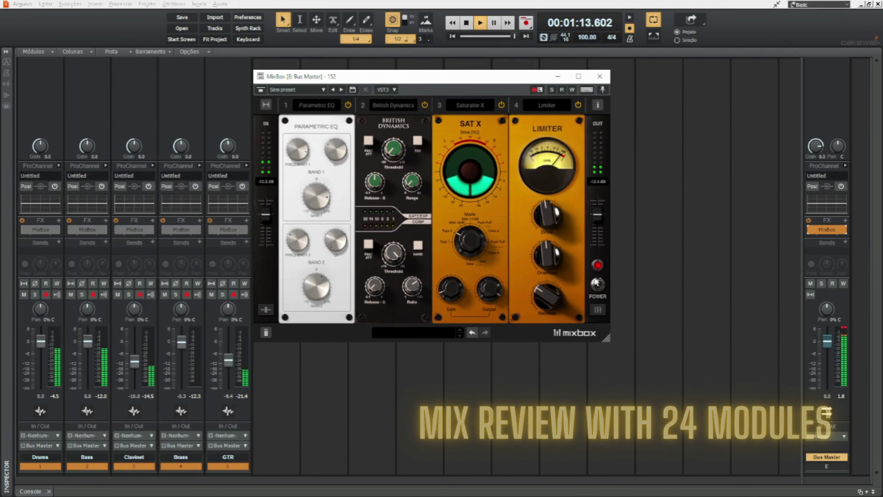
left_click(599, 76)
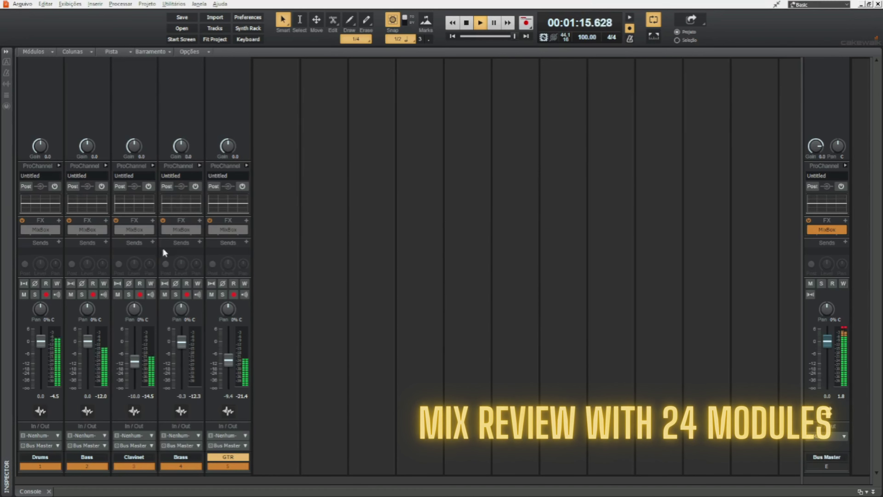
Activate MixBox on the Drums track, solo the track, and bypass all four of the plug-in's modules
left_click(40, 229)
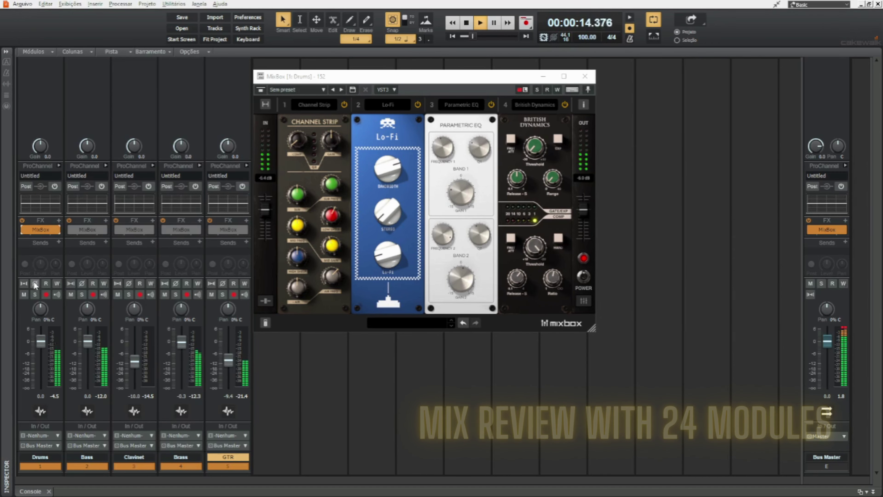
left_click(35, 294)
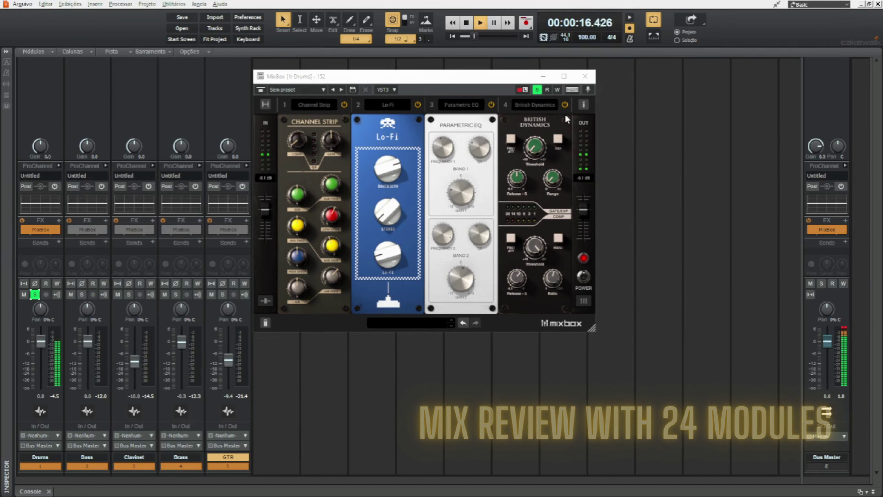
left_click(564, 104)
left_click(491, 105)
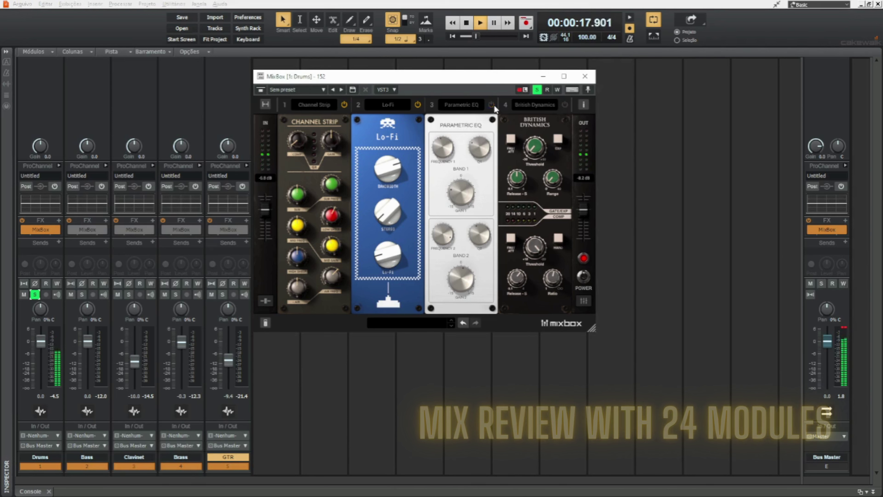
left_click(417, 105)
left_click(344, 104)
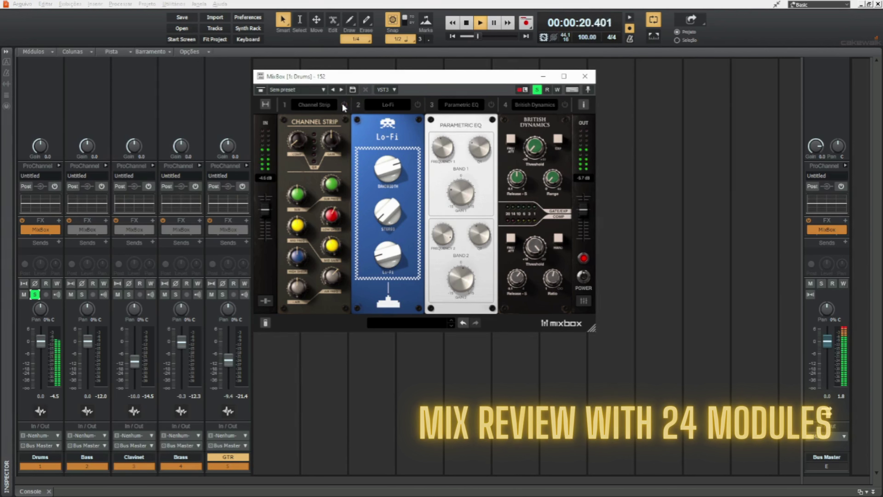
Enable the Channel Strip module on Drums and set its first knob to +0.9 dB
left_click(344, 105)
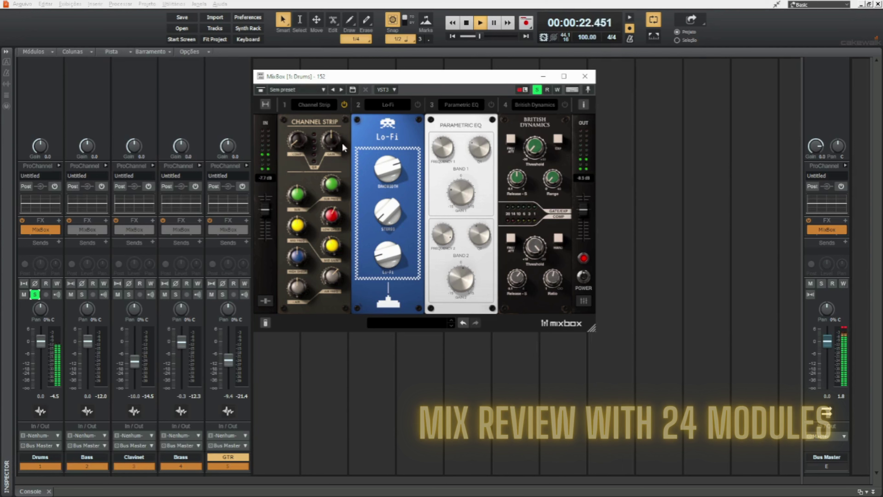
mouse_move(297, 149)
left_mouse_down()
mouse_move(315, 63)
mouse_move(305, 137)
left_mouse_up()
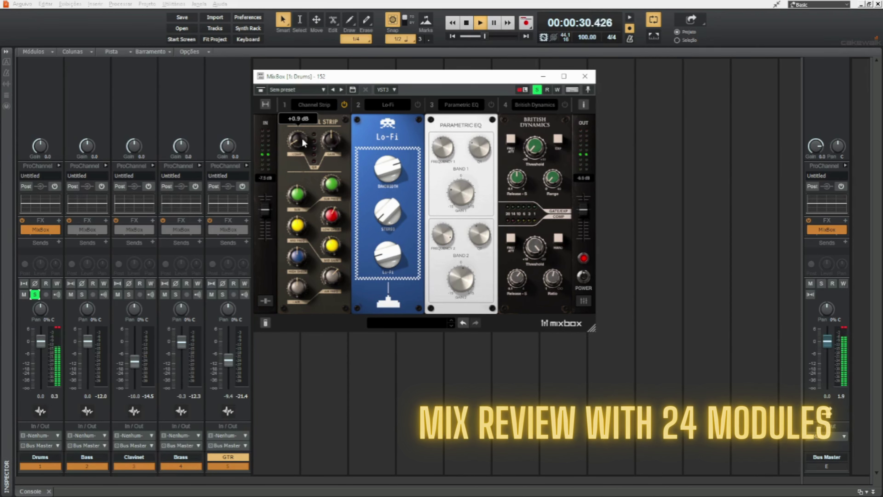
Enable the Lo-Fi module on Drums, adjust its stereo amount, and set its bandwidth to 6.59 kHz
left_click(417, 105)
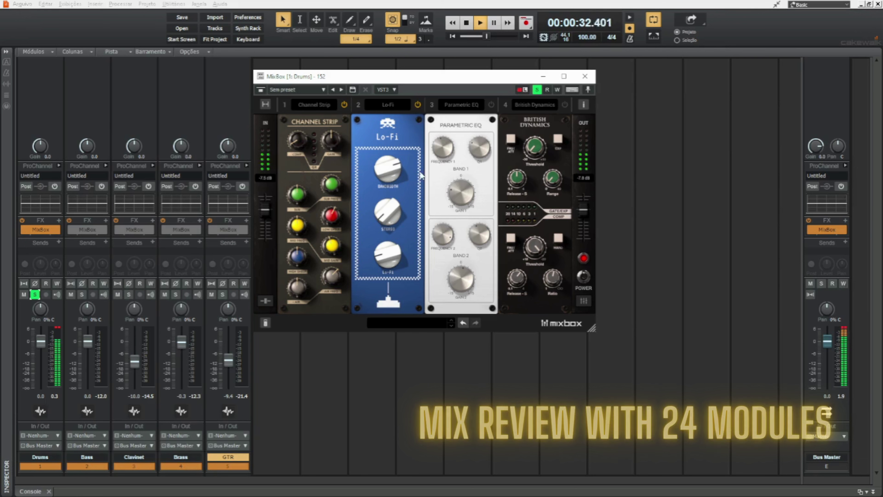
left_click_drag(399, 211, 403, 130)
left_click_drag(385, 244, 402, 235)
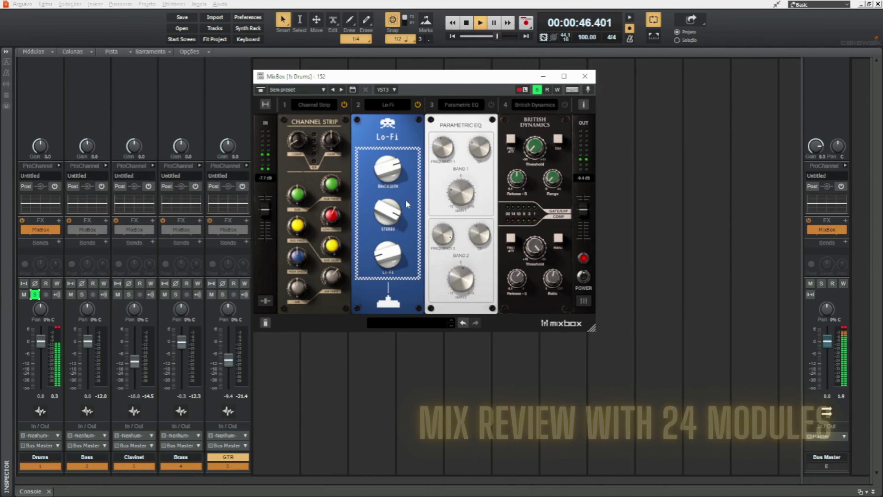
left_click_drag(407, 204, 381, 262)
left_click_drag(409, 156, 392, 170)
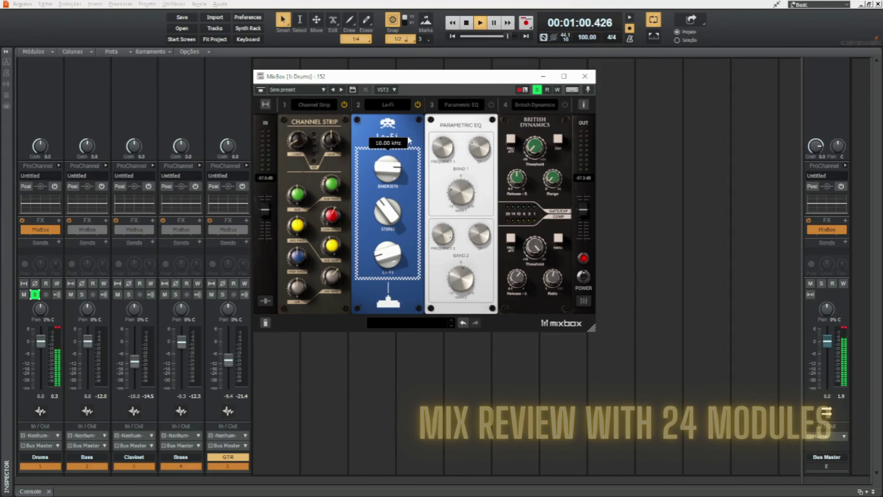
left_click(418, 120)
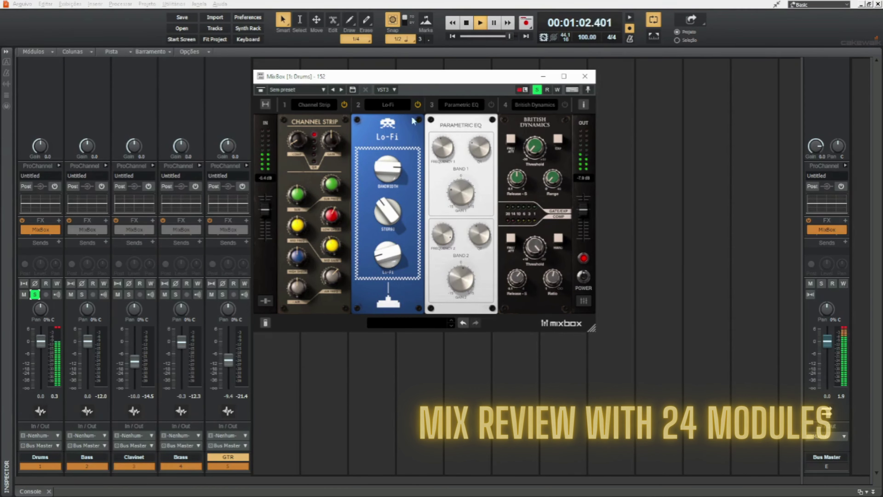
mouse_move(384, 177)
left_click_drag(384, 178, 384, 180)
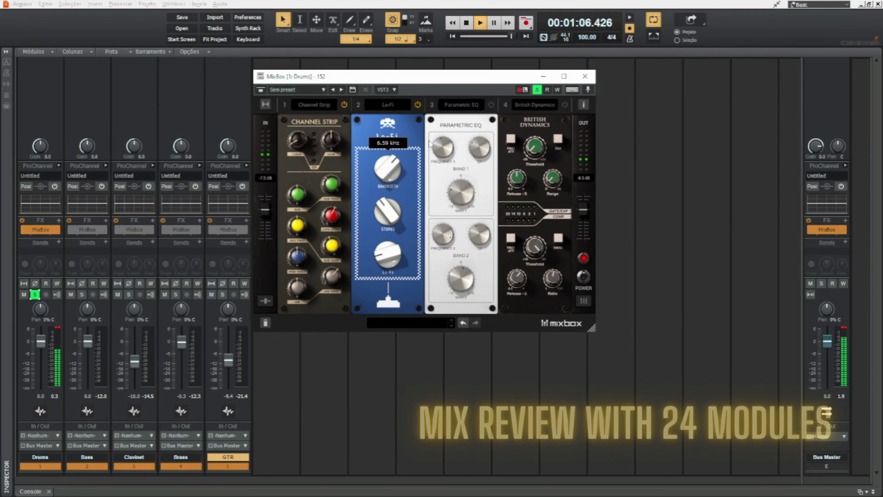
Enable the Parametric EQ on Drums and set Band 2 to 7.46 kHz with a Q of 0.29 and +1.9 dB gain
left_click(490, 105)
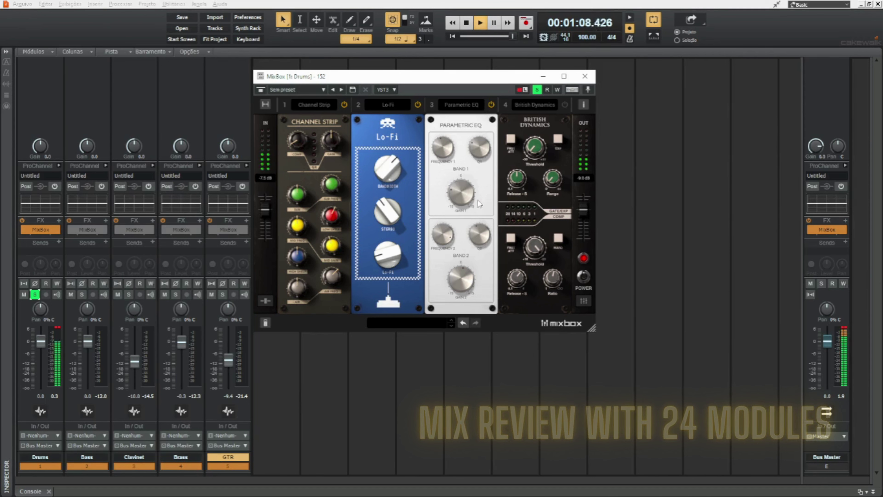
left_click_drag(448, 235, 445, 242)
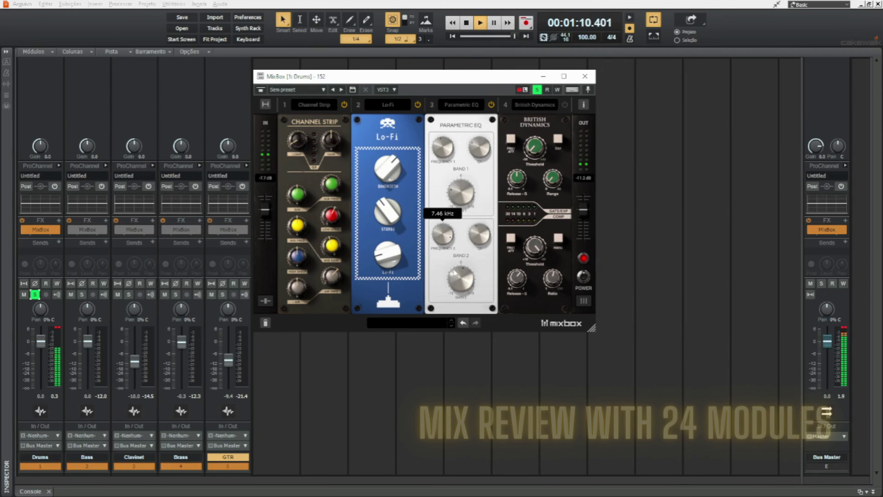
left_click_drag(455, 274, 458, 283)
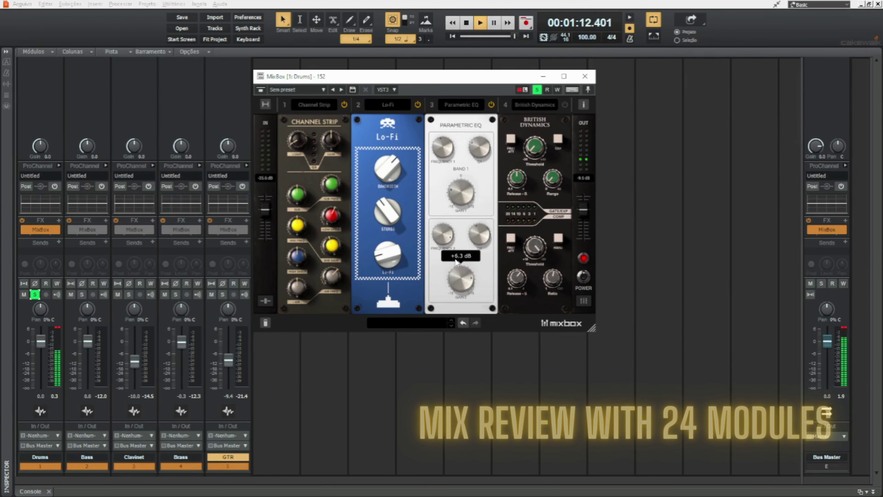
left_click_drag(480, 235, 479, 242)
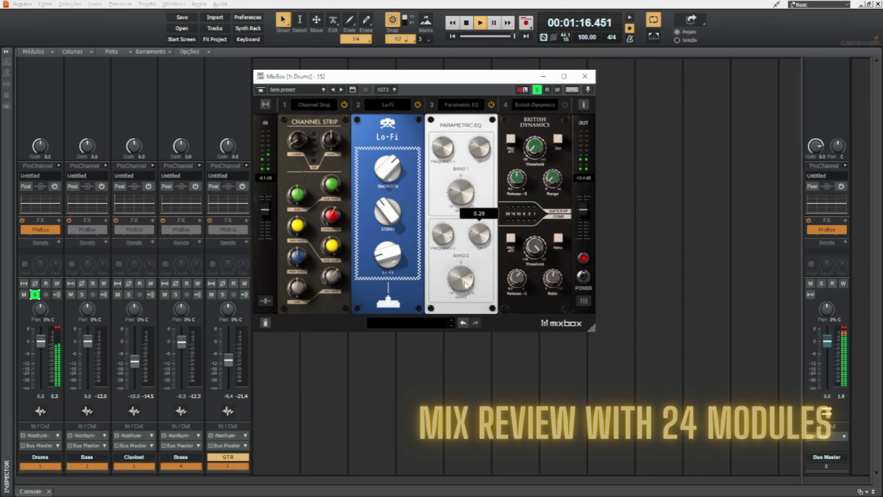
left_click_drag(465, 285, 466, 290)
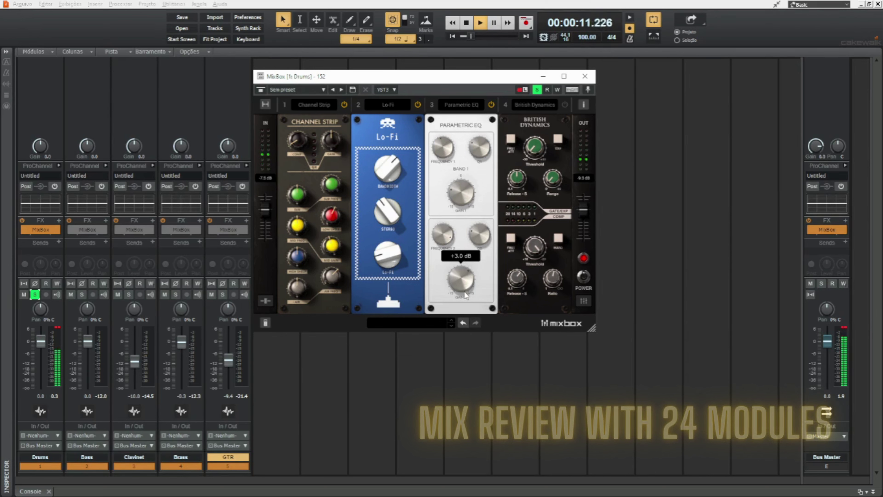
mouse_move(475, 238)
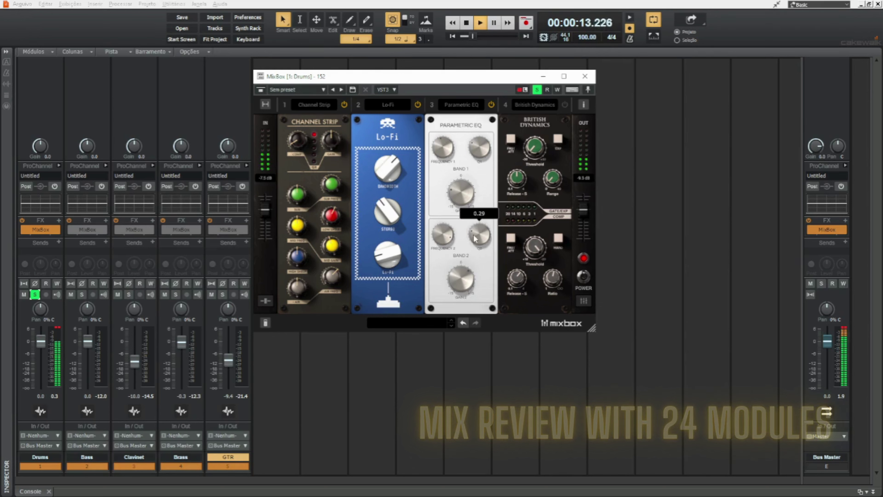
left_click_drag(460, 278, 459, 287)
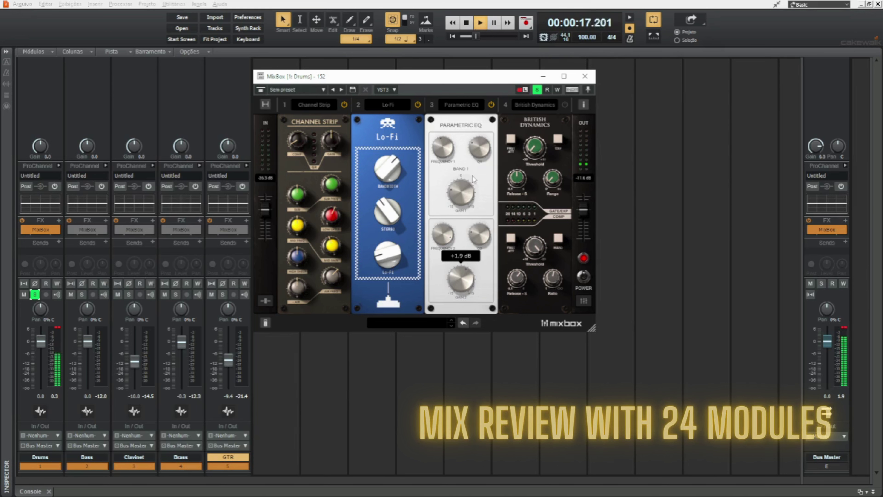
Adjust the Q of Band 1 in the Drums Parametric EQ and set the band's gain to -4.8 dB
mouse_move(442, 145)
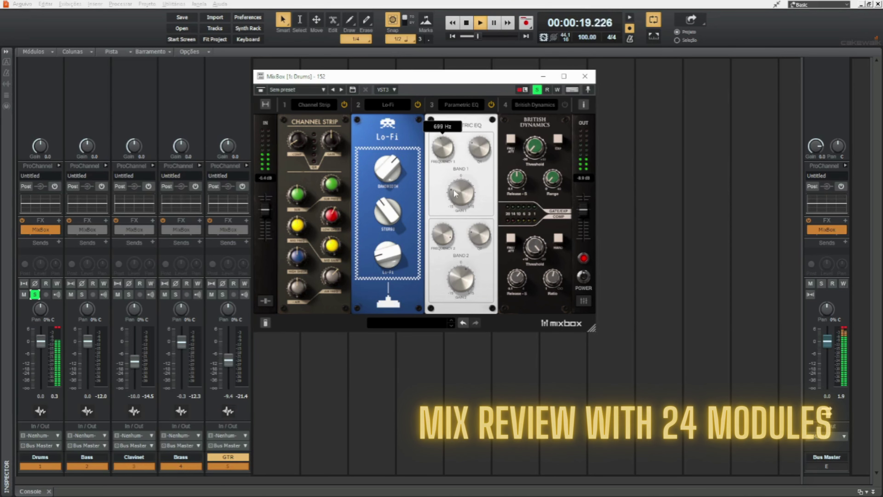
left_click_drag(457, 195, 475, 157)
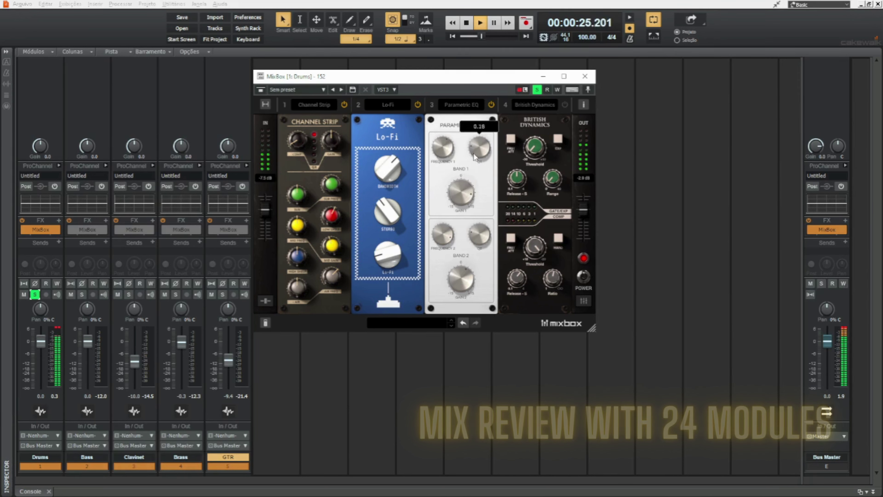
left_click_drag(462, 194, 464, 201)
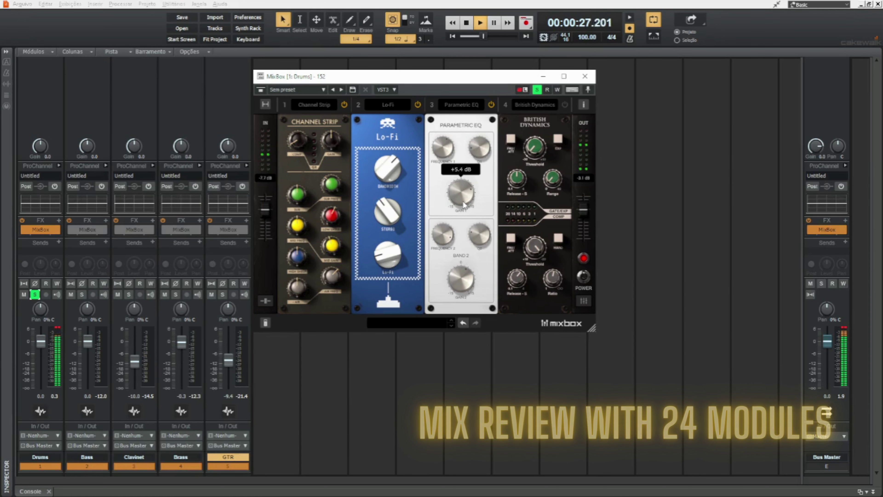
mouse_move(447, 148)
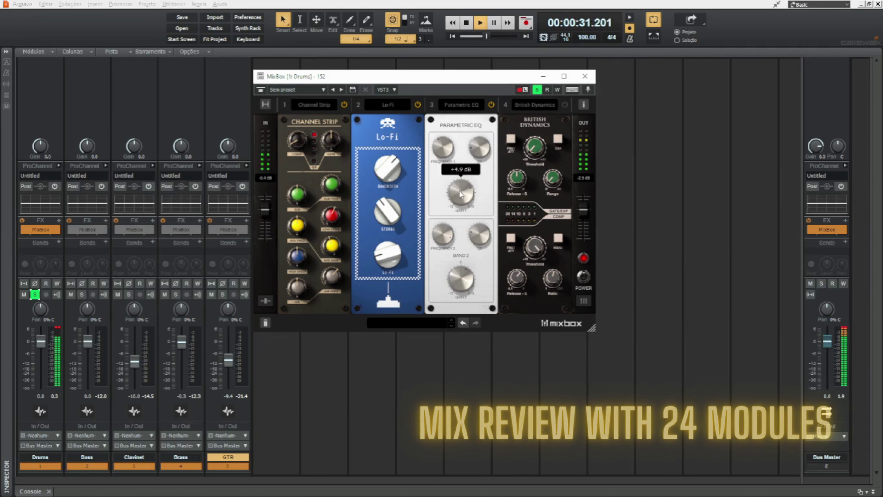
left_click_drag(461, 193, 457, 213)
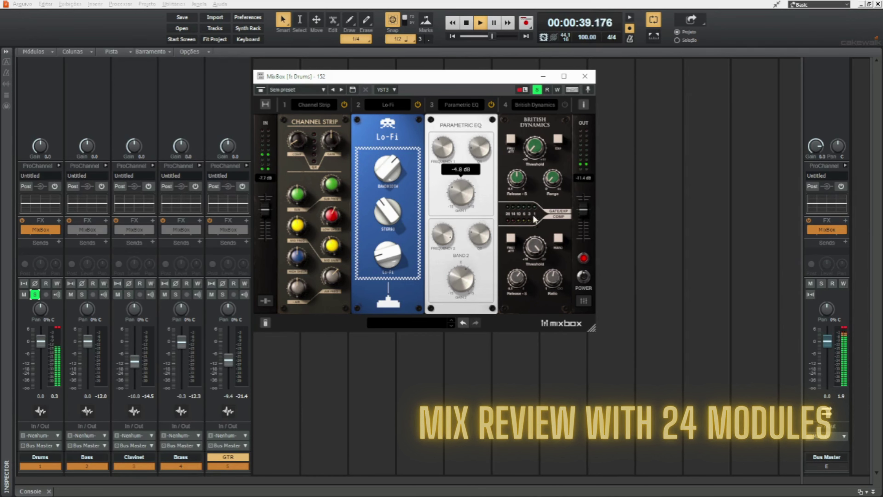
Enable the British Dynamics module on Drums and set its compressor release to 0.2 and ratio to 9.2
left_click(565, 105)
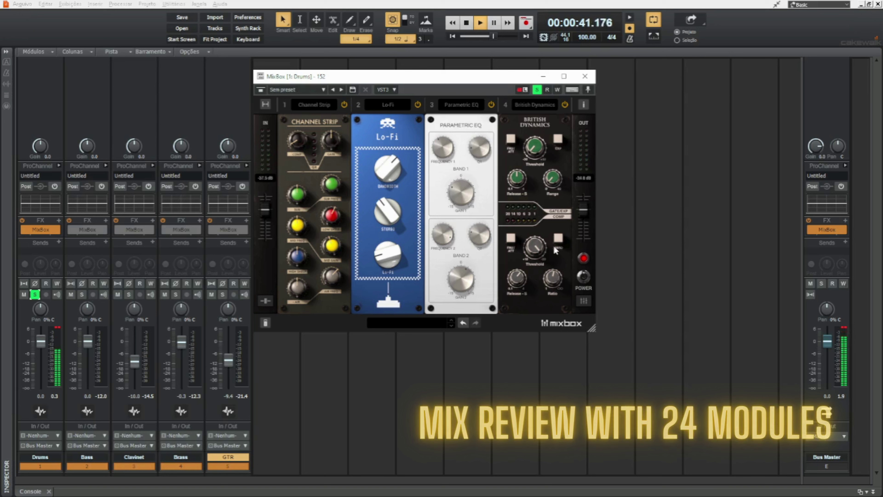
left_click_drag(553, 284, 560, 227)
left_click_drag(517, 279, 509, 337)
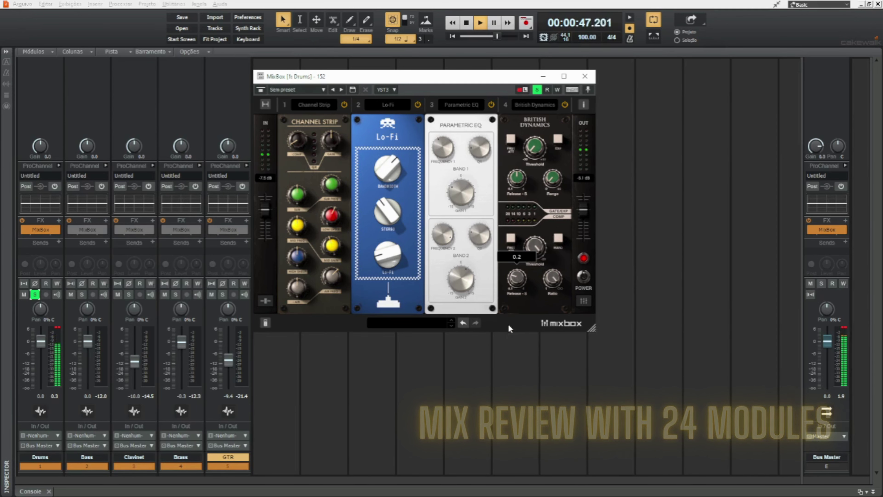
left_click_drag(547, 284, 545, 305)
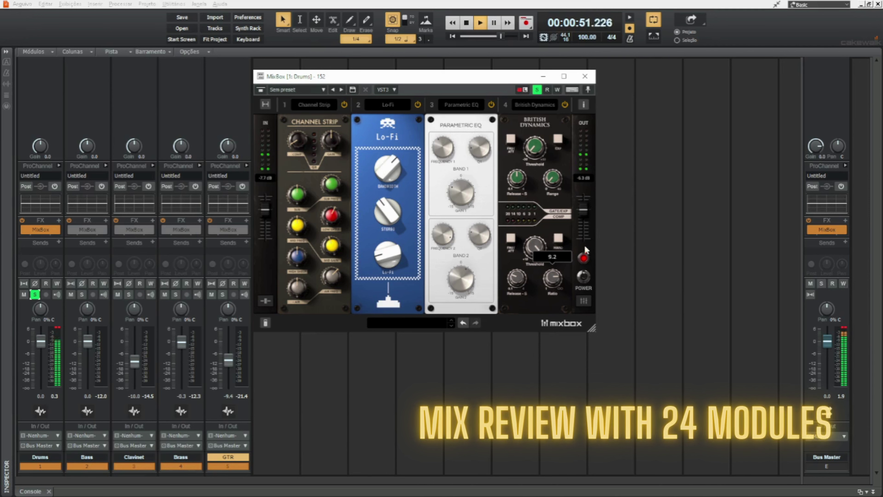
Take Drums out of solo and compare its MixBox bypassed and active within the full mix
left_click(584, 277)
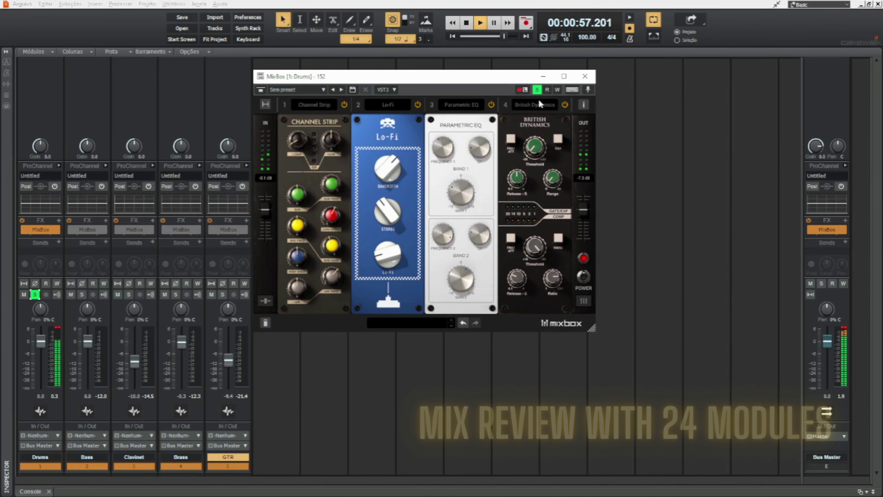
left_click(537, 90)
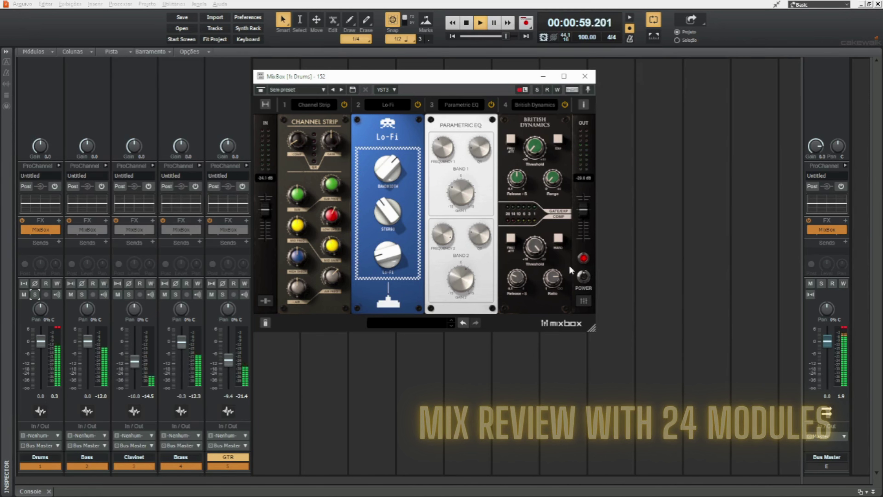
left_click(572, 285)
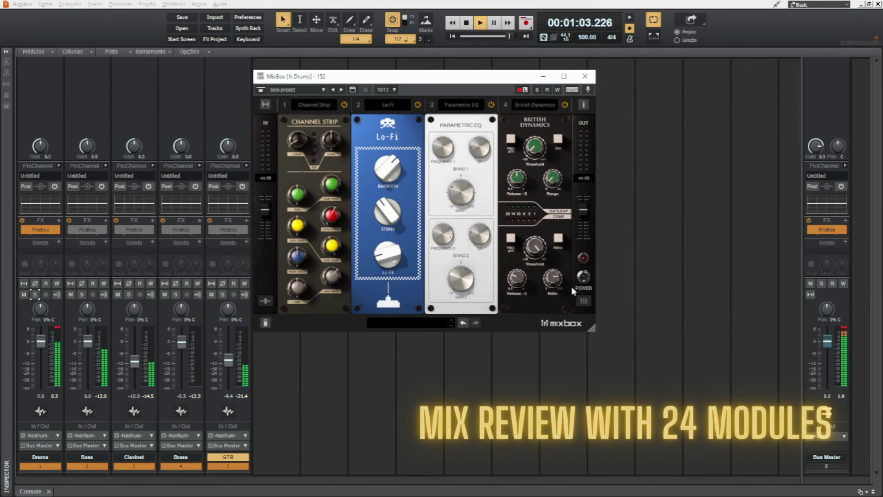
left_click(584, 277)
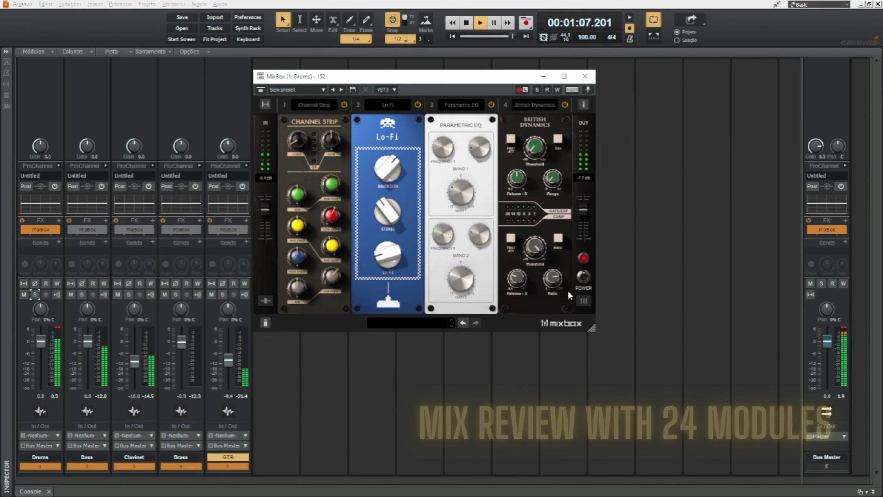
left_click(581, 278)
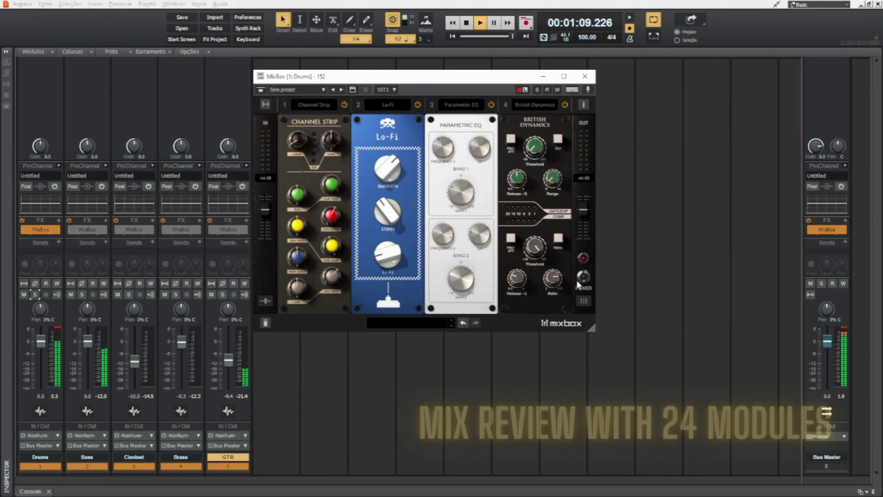
left_click(583, 277)
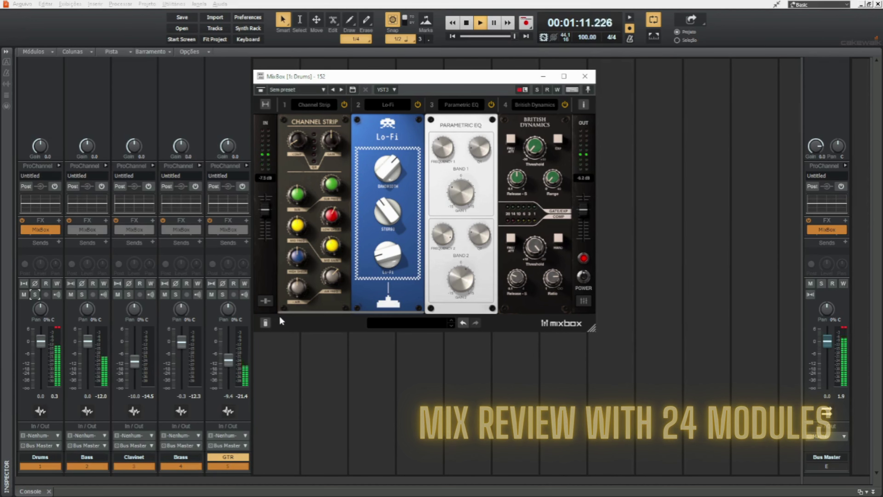
Set the British Dynamics dry/wet mix on Drums to 64% and compare the MixBox bypassed and active
left_click_drag(553, 323, 536, 323)
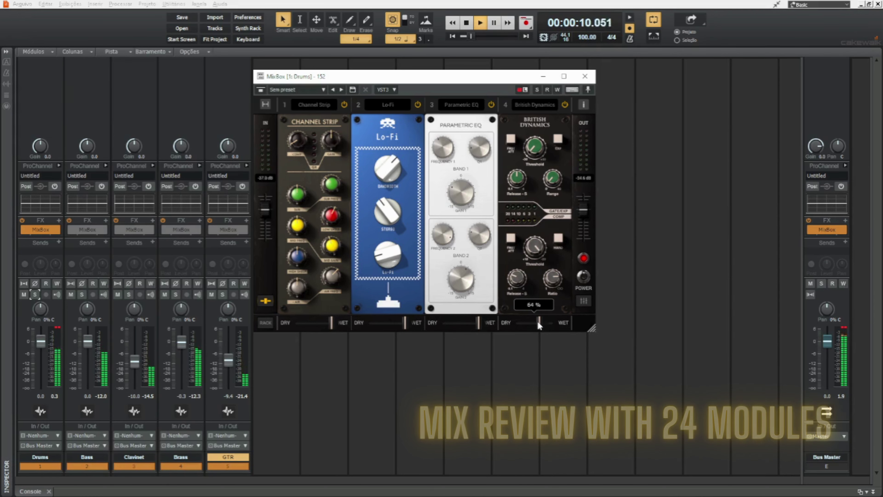
left_click(580, 273)
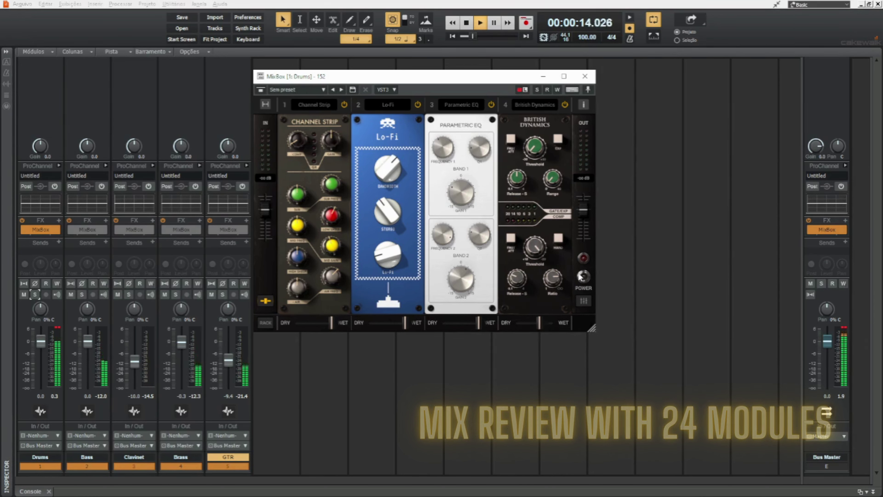
left_click(583, 277)
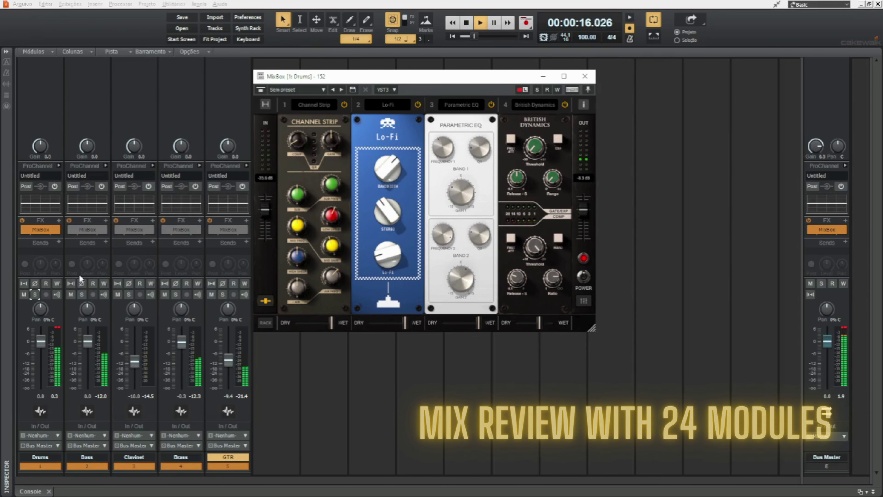
Solo the Bass track, open its MixBox and enable the effect
left_click(82, 295)
double_click(91, 230)
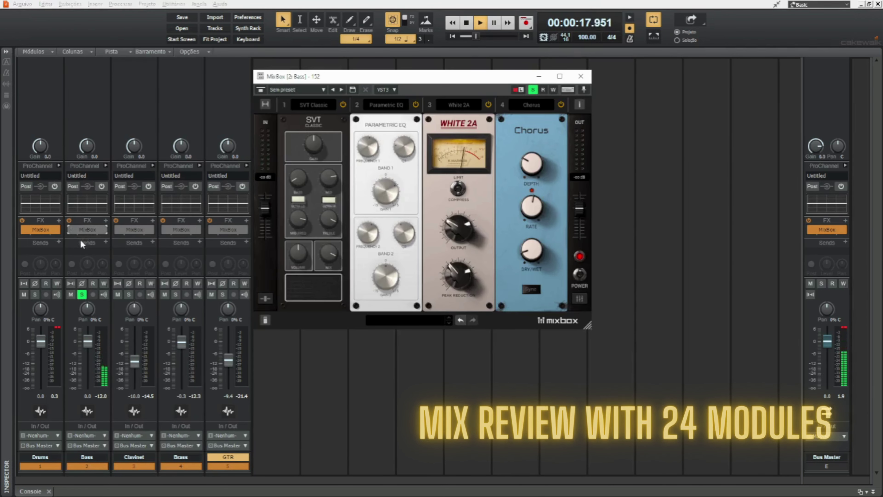
left_click(70, 229)
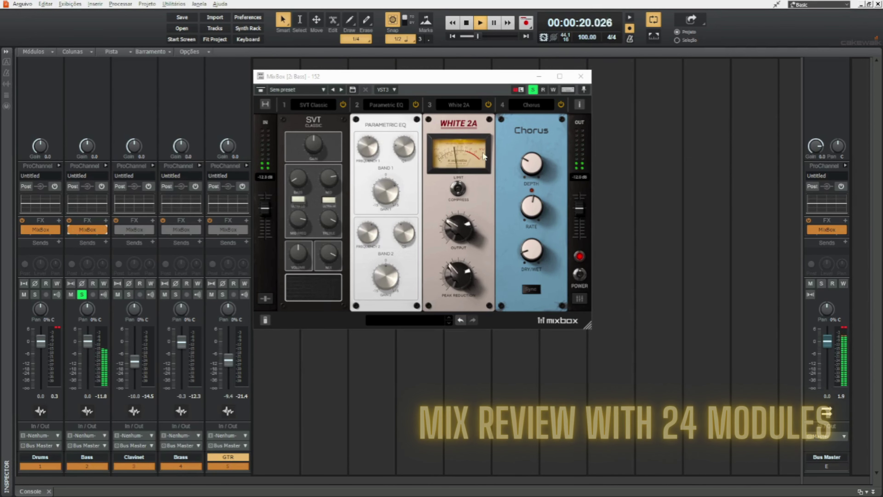
Switch off Chorus, White 2A and Parametric EQ in the Bass MixBox, leaving only SVT Classic active
left_click(561, 104)
left_click(489, 105)
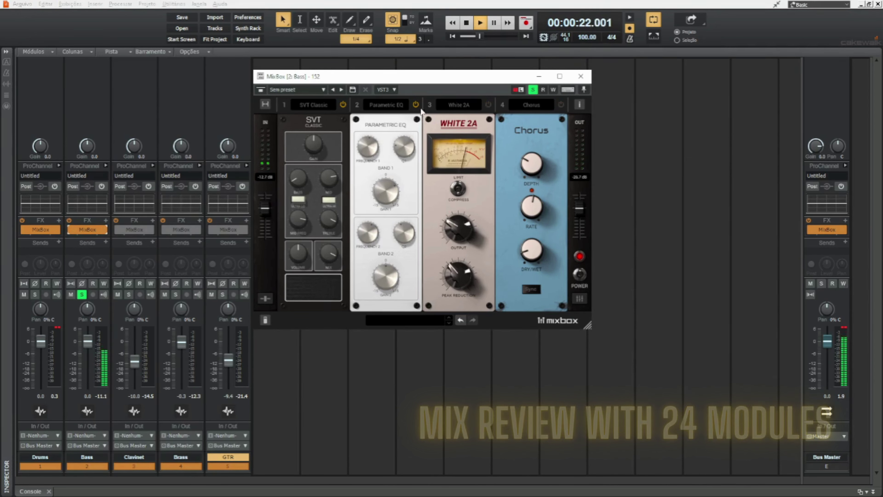
left_click(343, 105)
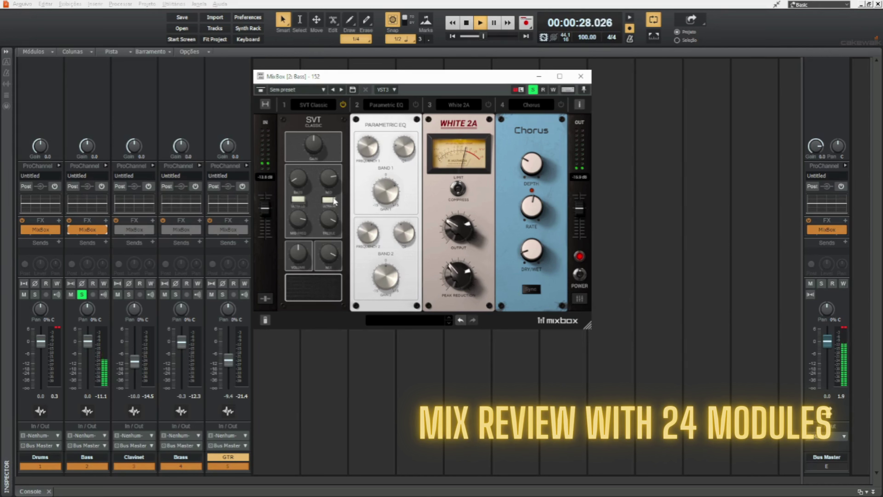
Set the Bass SVT Classic mid frequency to 3, mid to 5.2 and mix to 100%, and lower its bass
mouse_move(332, 164)
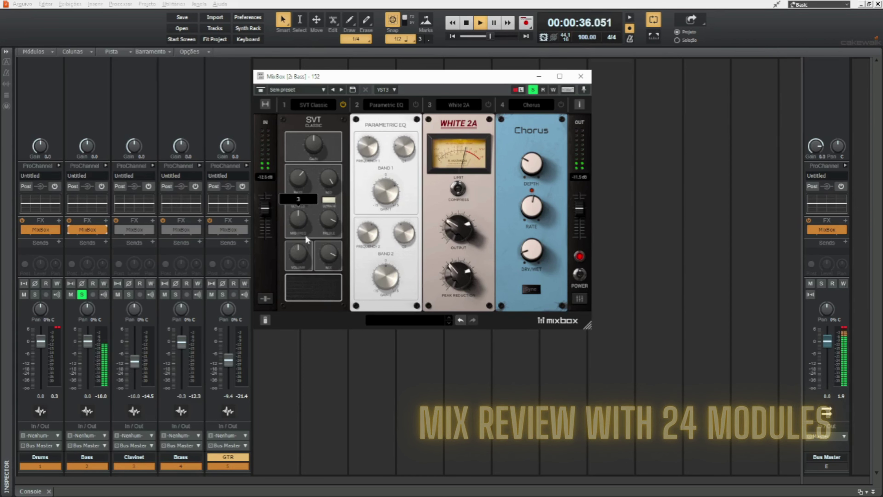
mouse_move(329, 187)
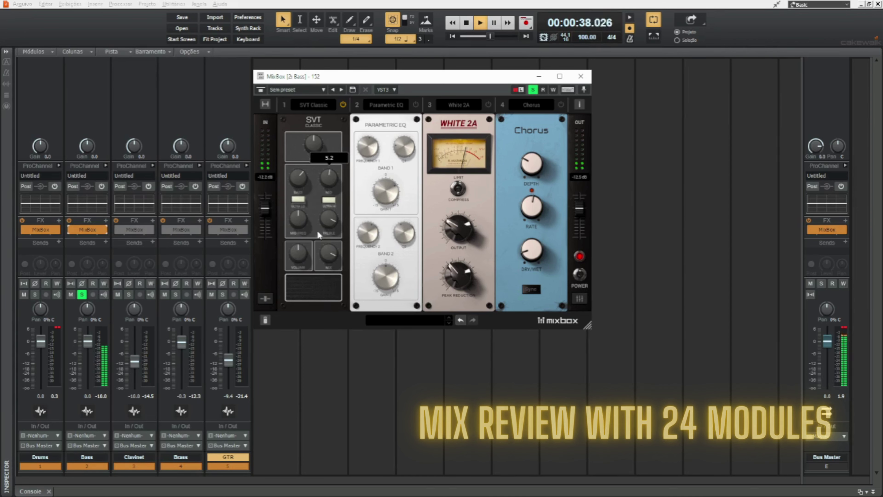
left_click_drag(302, 180, 303, 217)
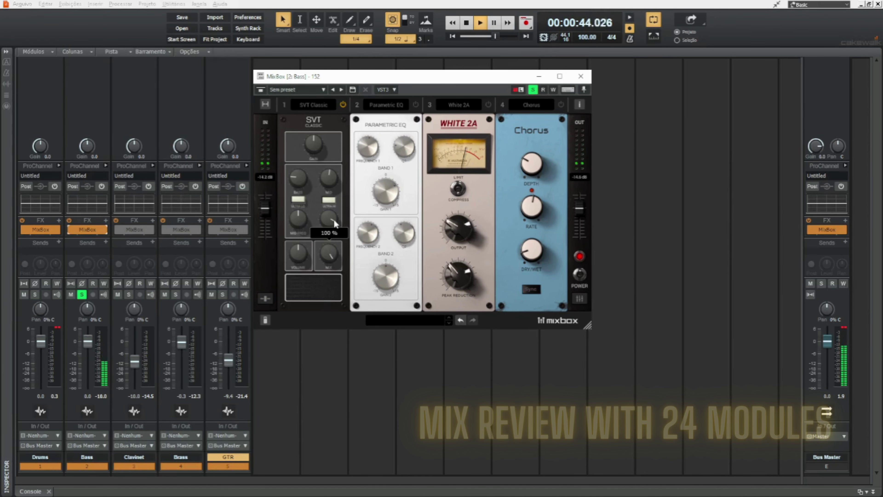
left_click(343, 105)
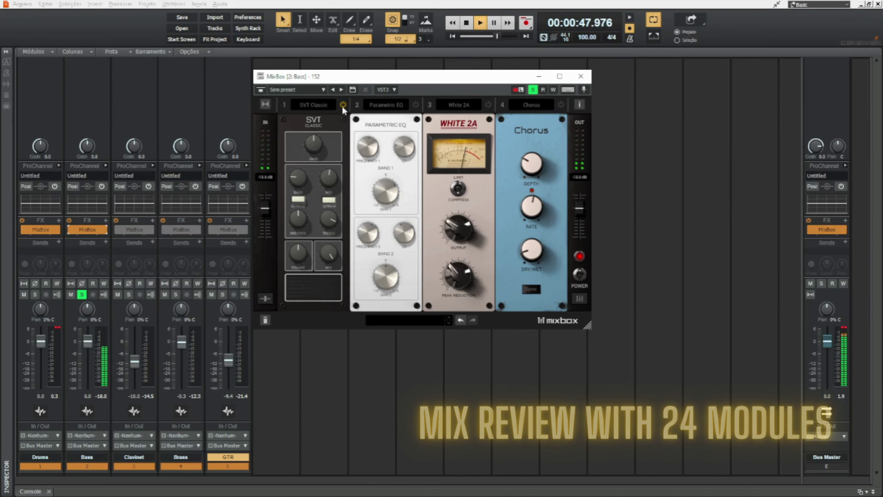
Enable the Parametric EQ on Bass and set Band 2 to a Q of 0.22 and +1.2 dB gain
left_click(415, 105)
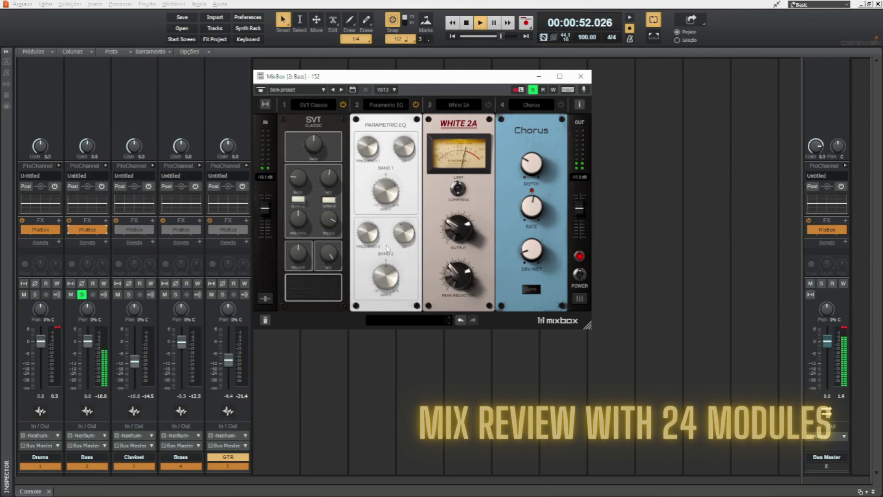
mouse_move(375, 245)
left_click_drag(385, 273, 401, 250)
mouse_move(403, 242)
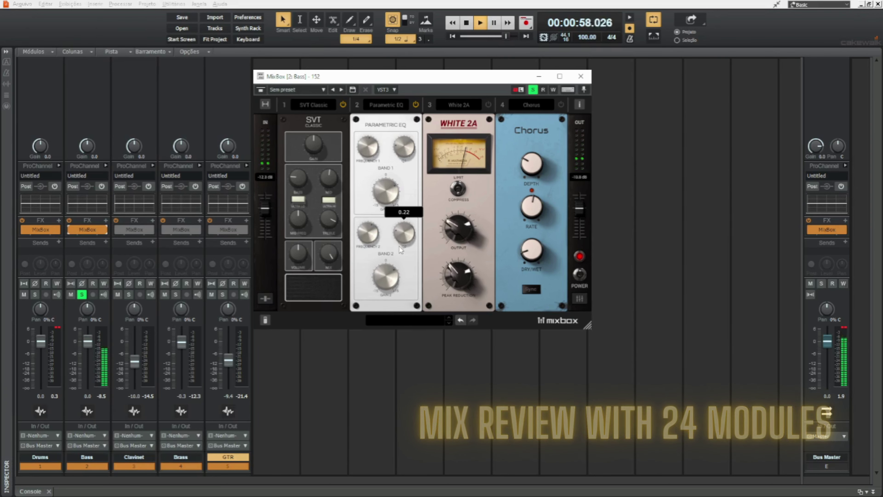
mouse_move(385, 288)
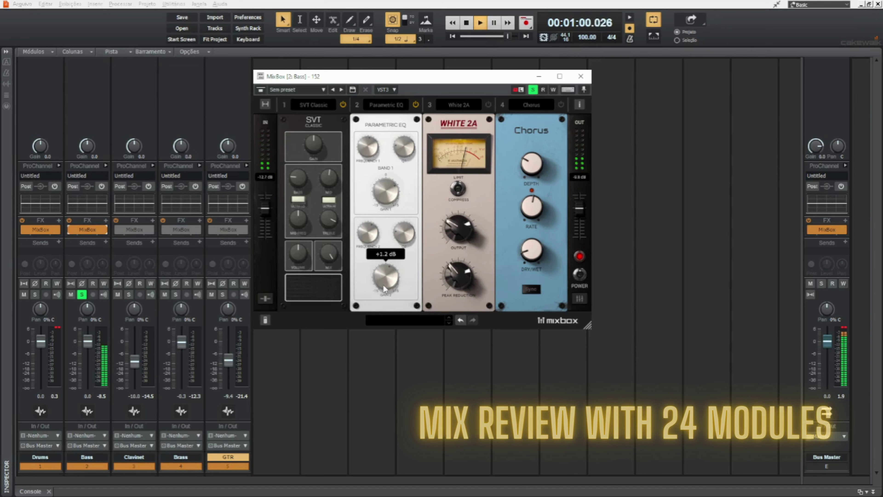
Set Band 1 of the Bass Parametric EQ to 330 Hz, about +1.1 dB gain and a Q of 0.04
mouse_move(367, 146)
left_click_drag(368, 149, 363, 160)
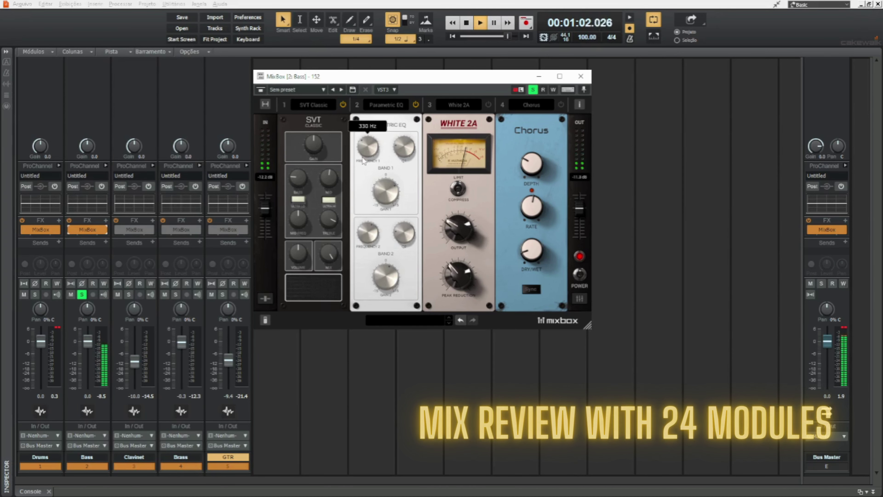
mouse_move(379, 197)
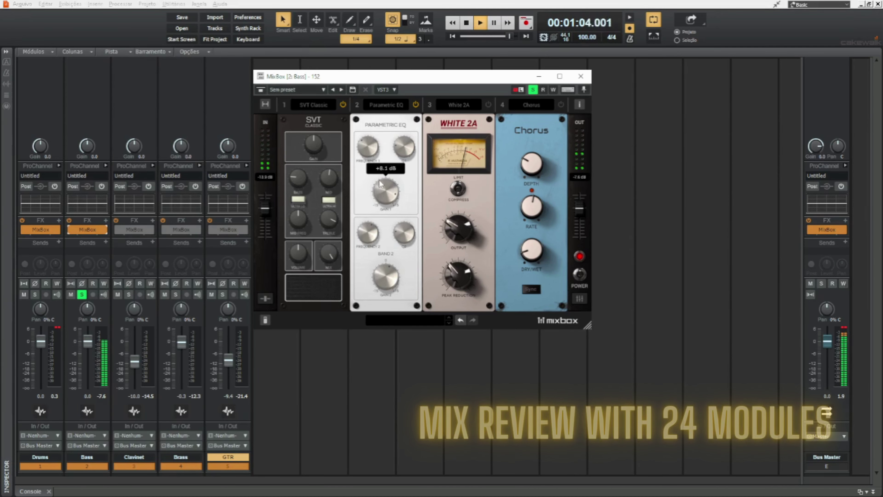
left_click_drag(379, 194, 376, 206)
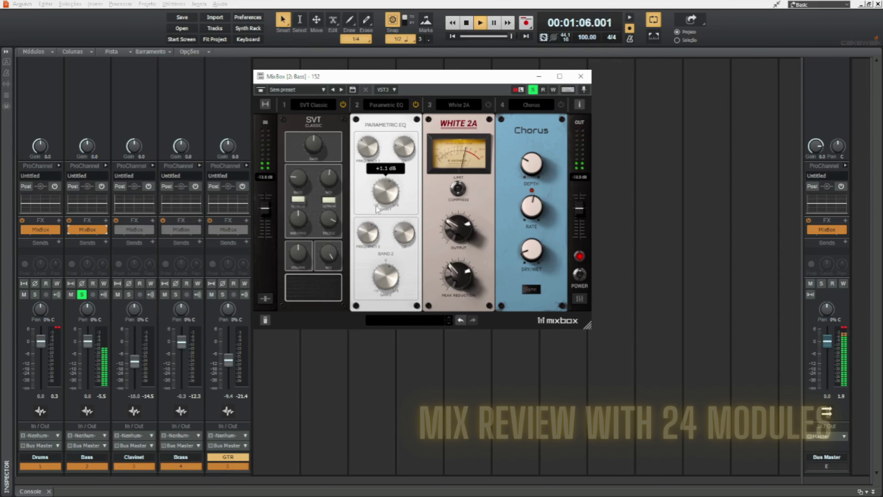
mouse_move(403, 156)
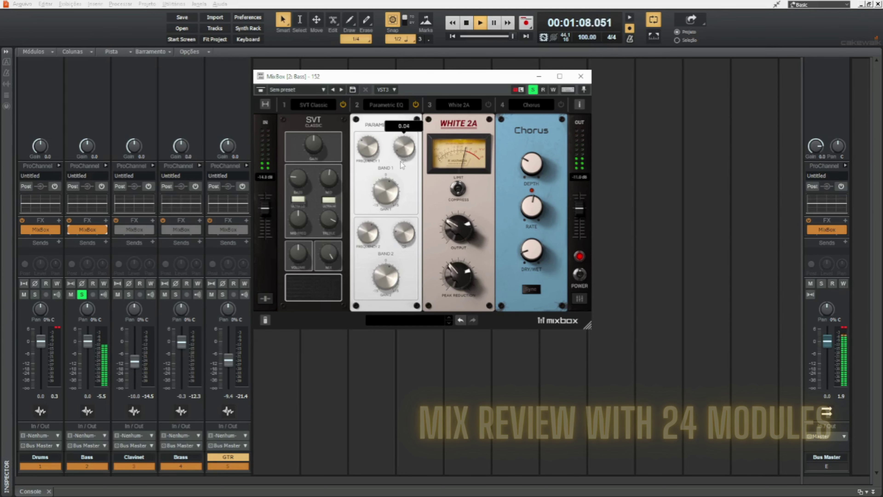
left_click(415, 105)
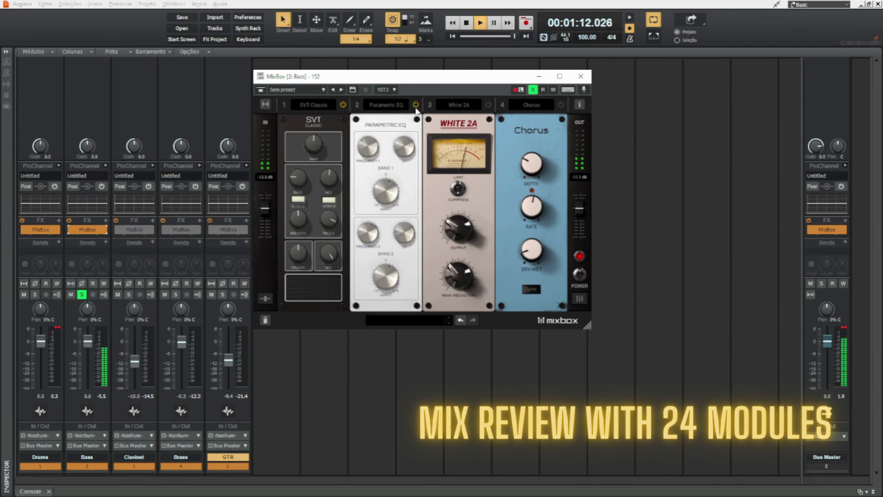
Enable White 2A on Bass with peak reduction at 58.3, and switch on the Chorus module
left_click(488, 105)
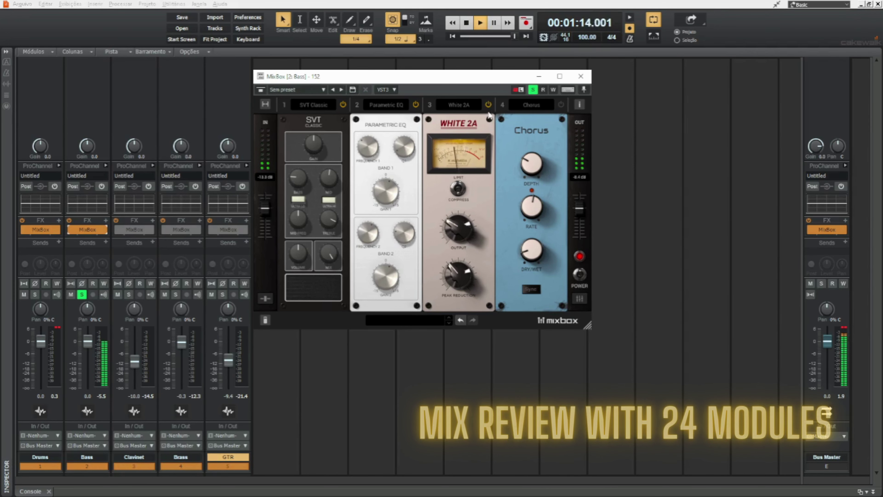
left_click_drag(460, 281, 461, 256)
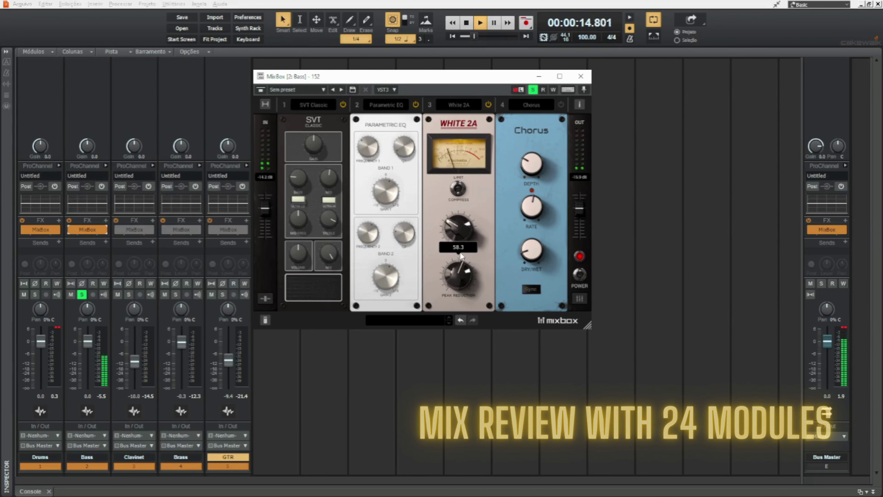
left_click(561, 105)
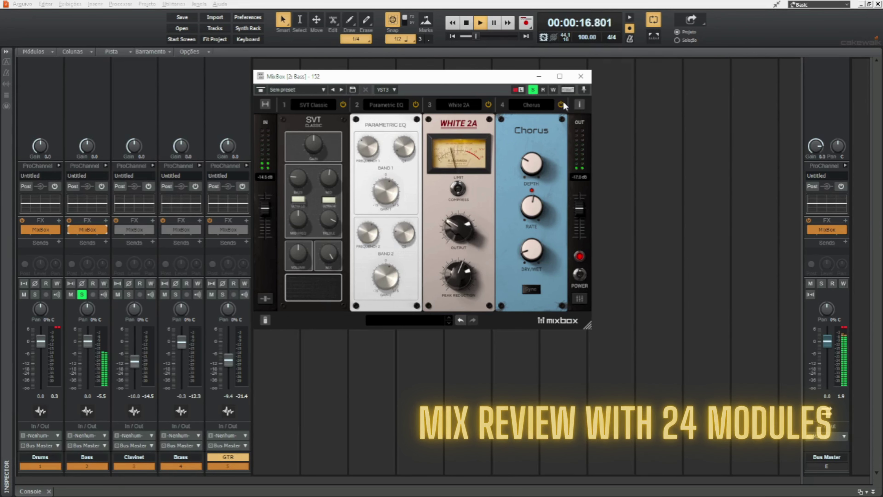
Take Bass out of solo and set the White 2A peak reduction to 32.2
left_click(533, 90)
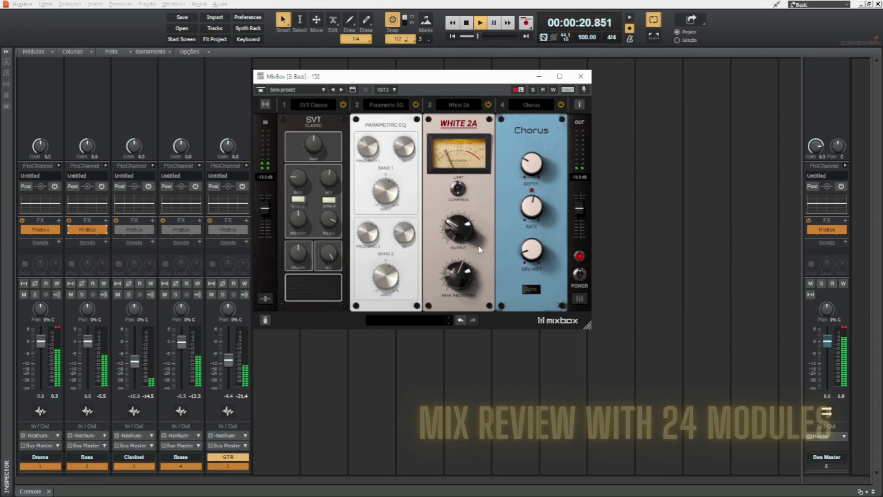
mouse_move(459, 274)
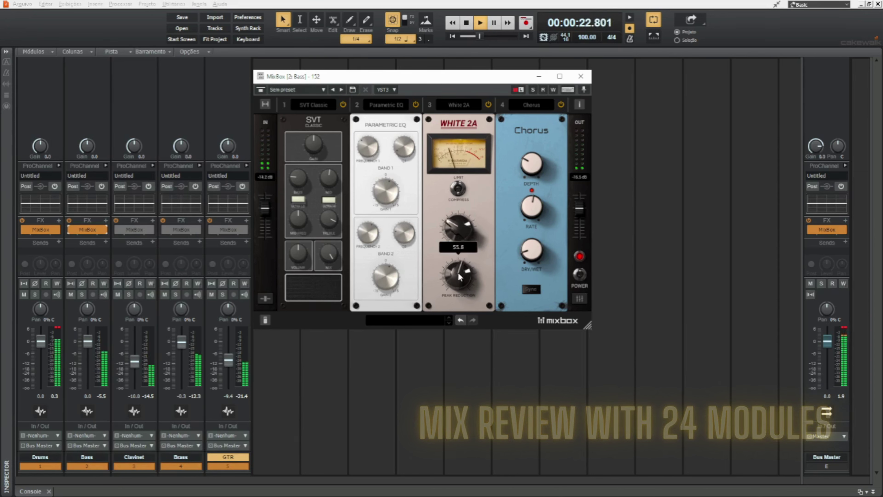
left_click_drag(455, 279, 451, 297)
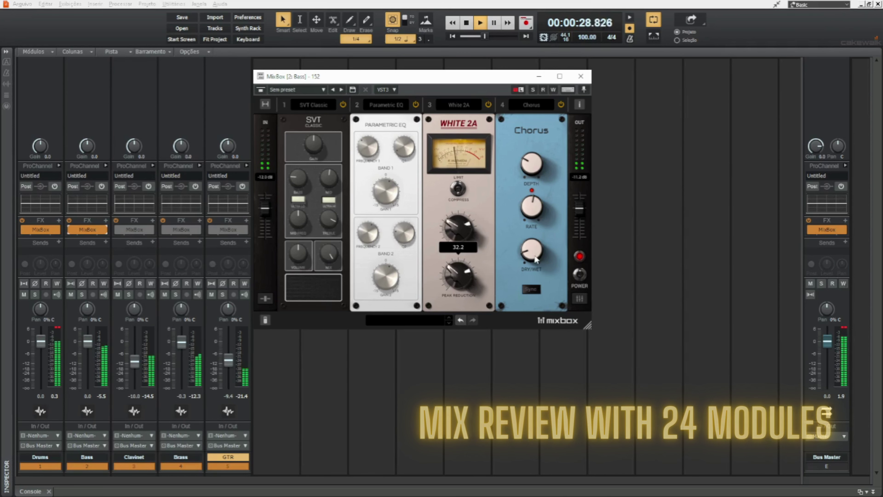
Solo the Bass track again and set its Chorus dry/wet to 9%
mouse_move(536, 245)
left_click_drag(536, 246, 544, 101)
left_click(532, 90)
left_click_drag(535, 252, 518, 293)
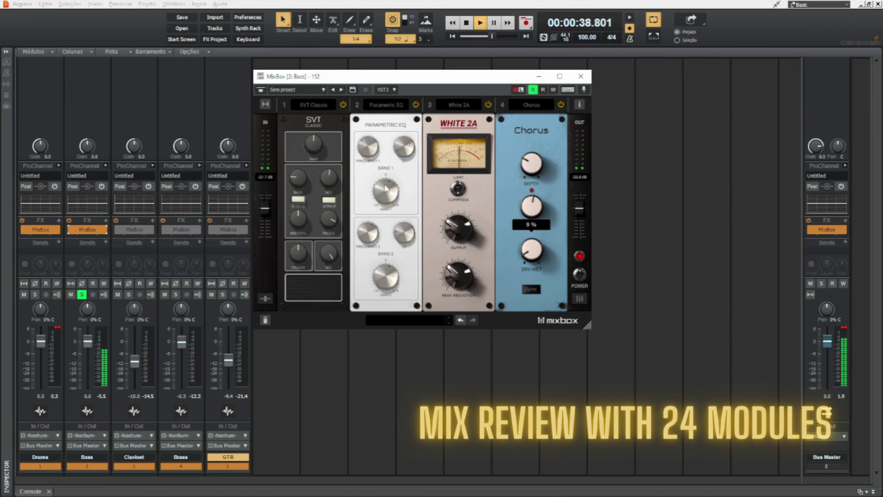
Compare the Bass track with its MixBox bypassed and active, listening both soloed and in the full mix, ending out of solo
left_click(533, 91)
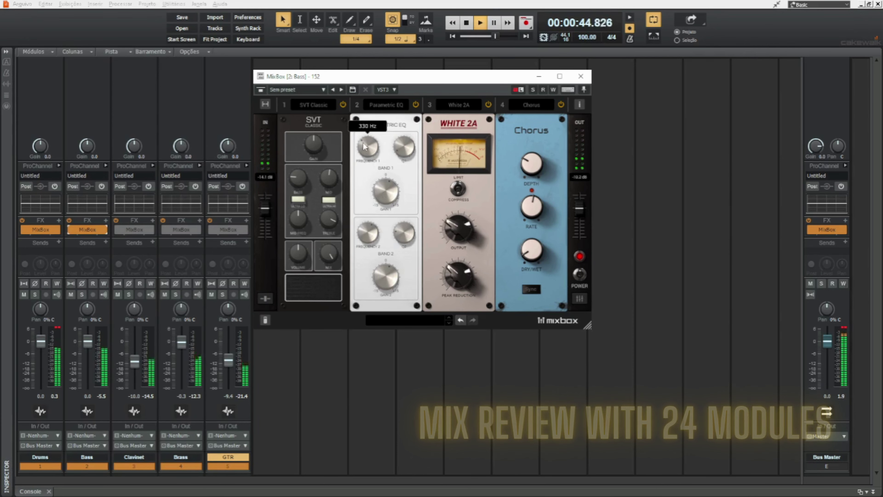
mouse_move(381, 281)
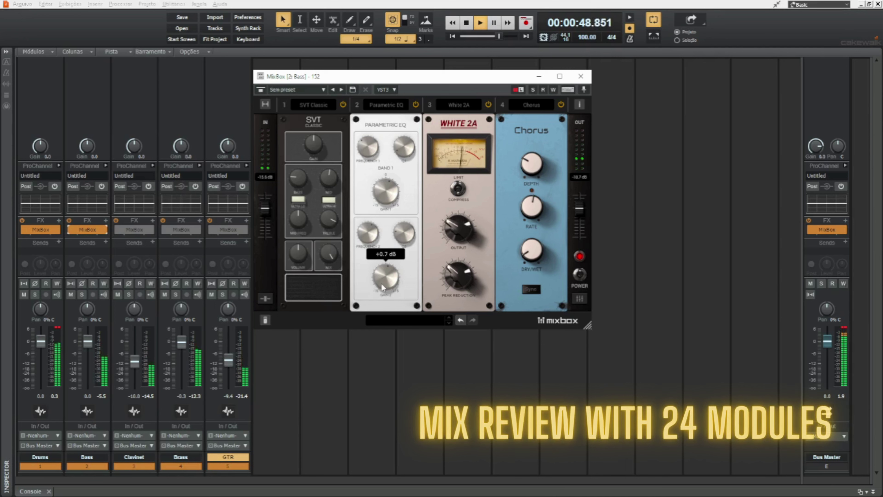
left_click(580, 275)
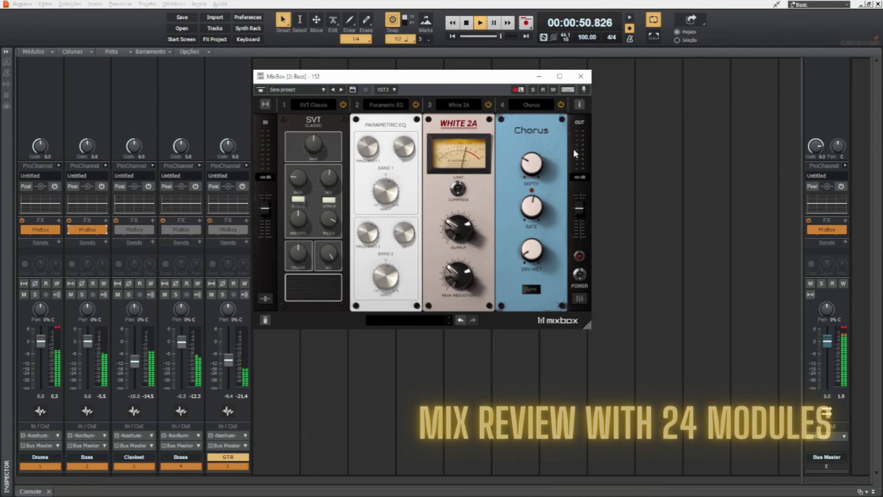
left_click(534, 91)
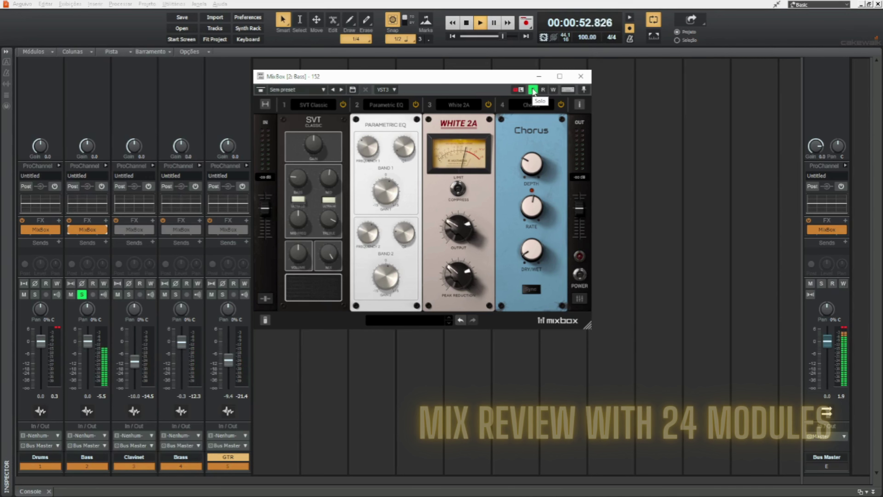
left_click(580, 275)
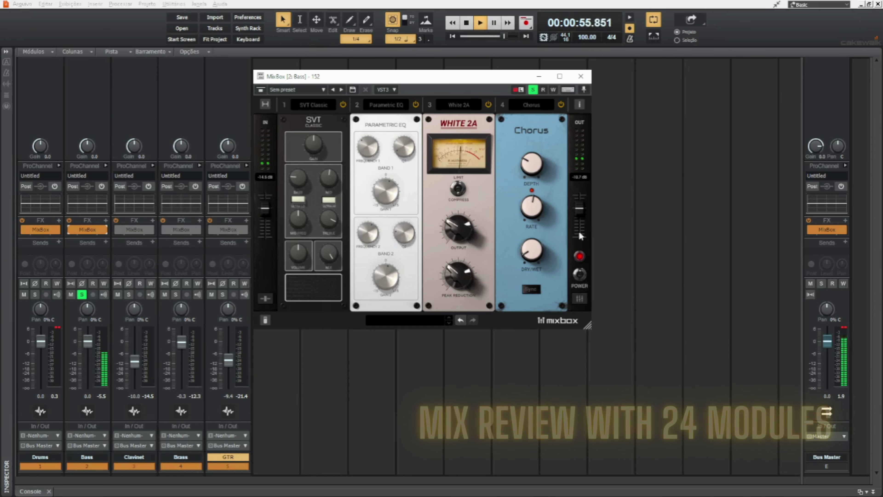
left_click(532, 91)
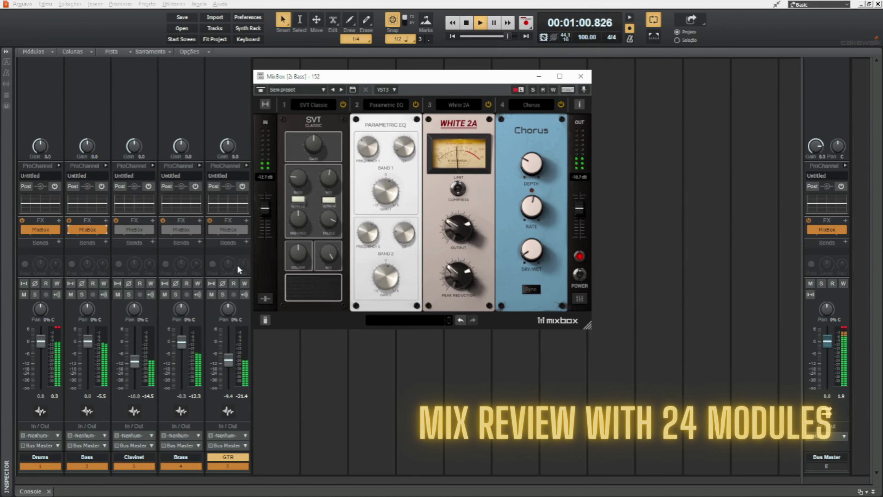
Close the Bass MixBox, solo the GTR track, and open its MixBox with Preamp and British Tube Lead switched on
left_click(580, 76)
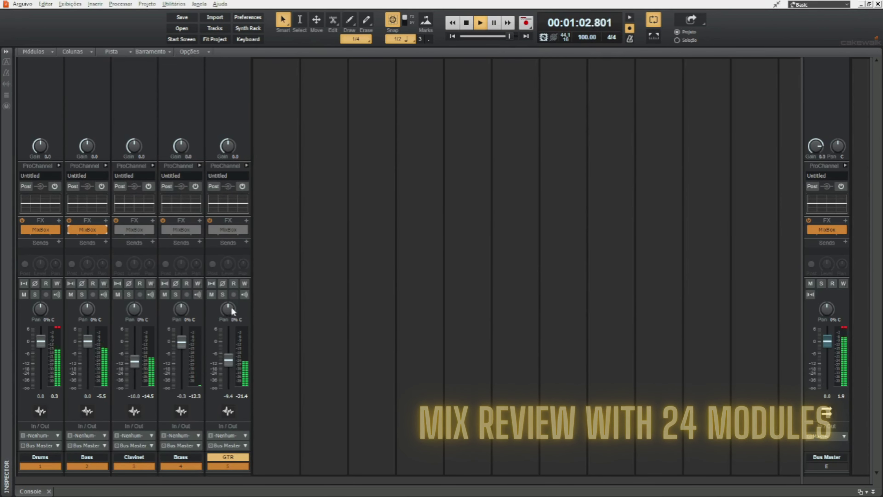
left_click(223, 294)
double_click(229, 230)
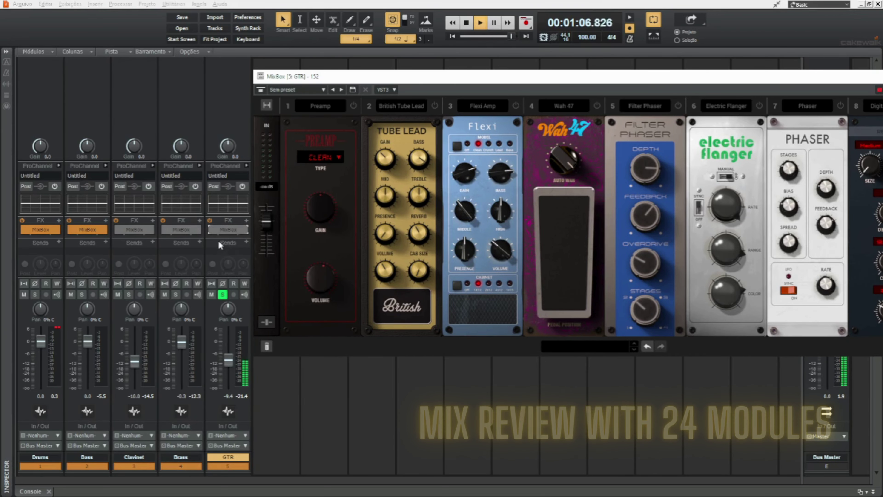
left_click_drag(413, 80, 226, 86)
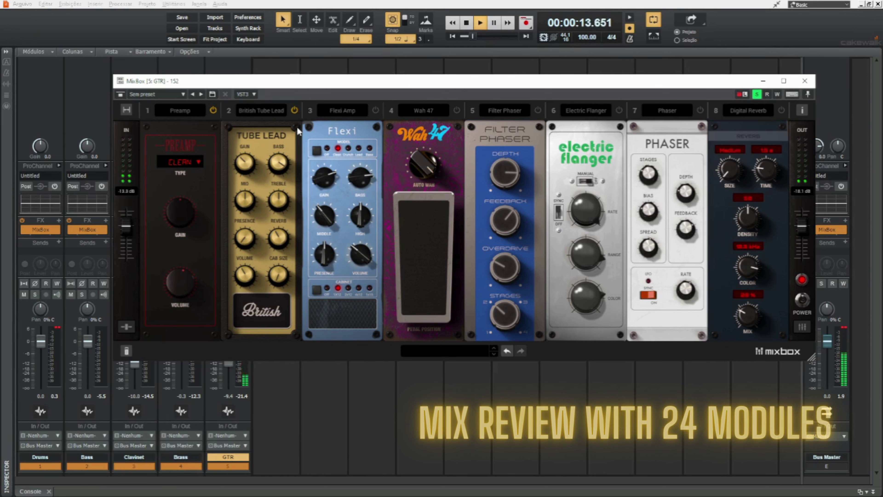
Set the GTR MixBox output to +2 dB in the full mix, and solo the track again with MixBox active
left_click(757, 96)
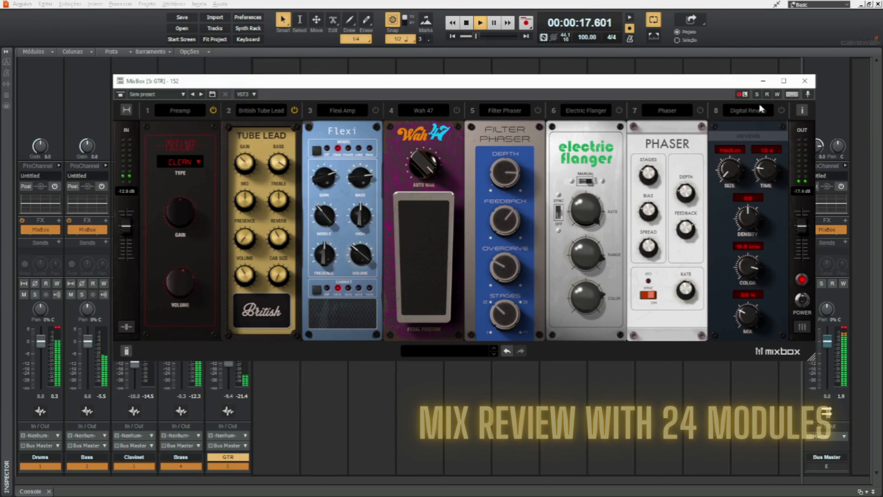
mouse_move(801, 230)
left_mouse_down()
mouse_move(799, 215)
mouse_move(798, 225)
left_mouse_up()
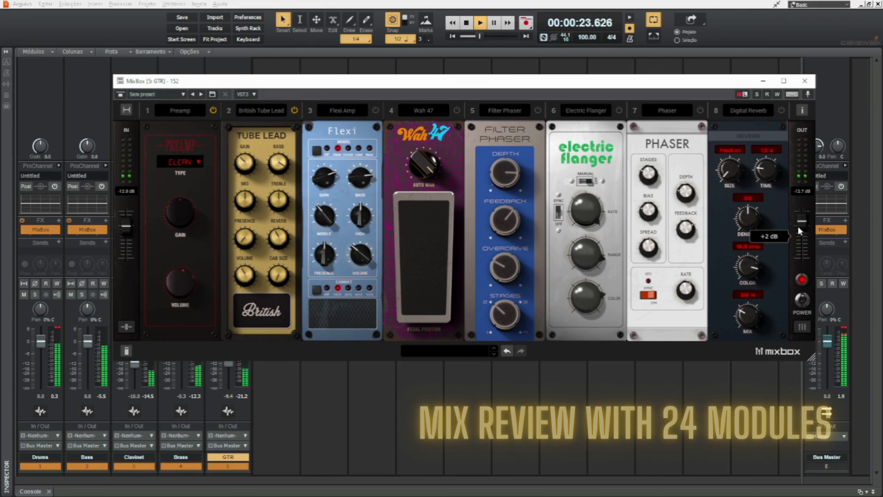
left_click(757, 95)
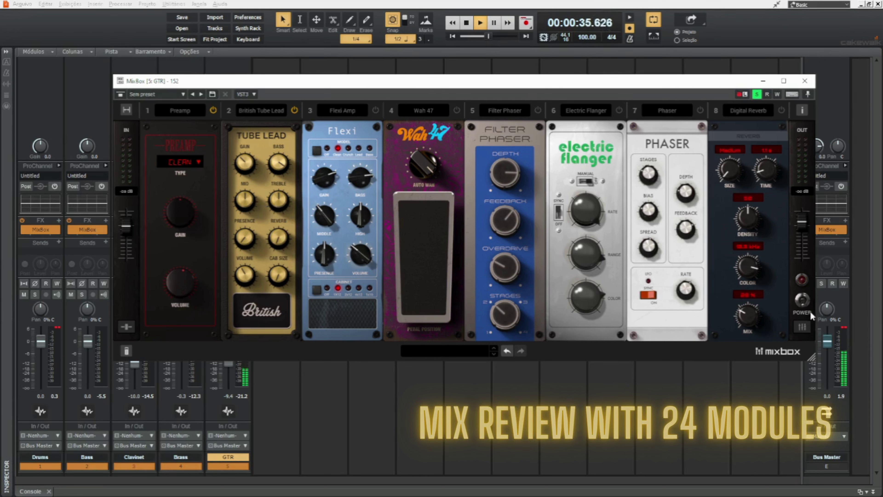
left_click(801, 299)
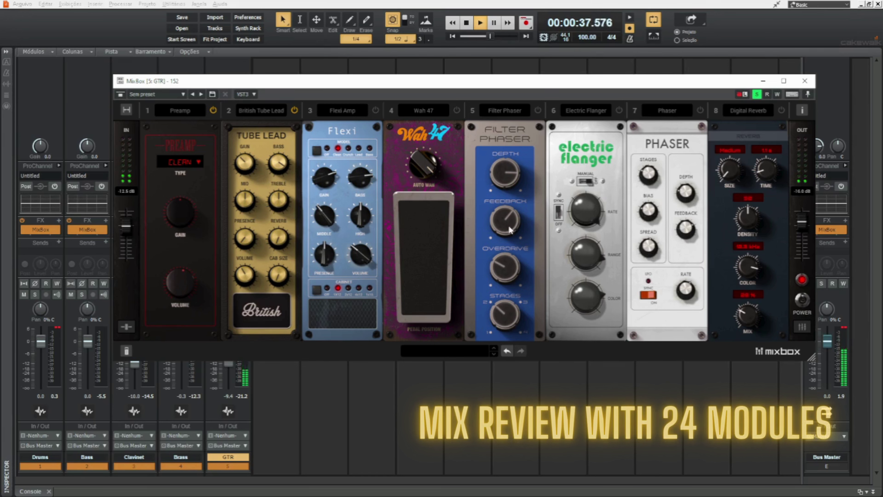
Turn the British Tube Lead treble down to 0.0
mouse_move(276, 200)
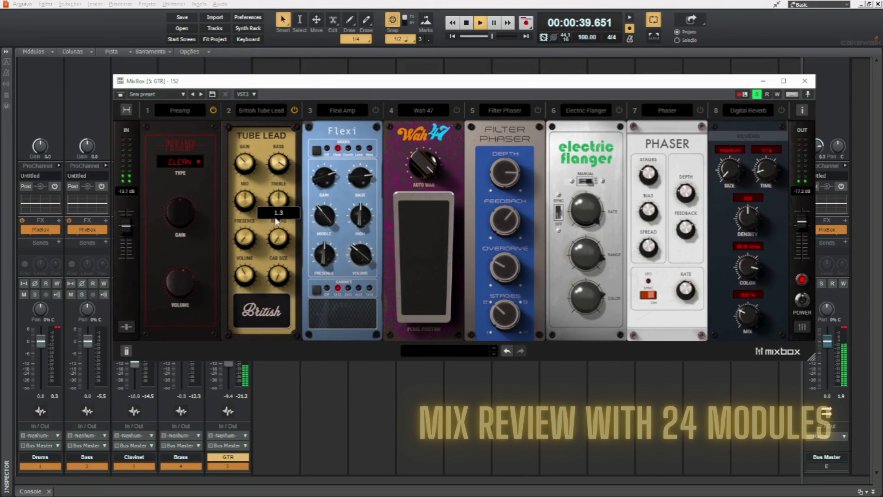
left_click_drag(276, 200, 260, 246)
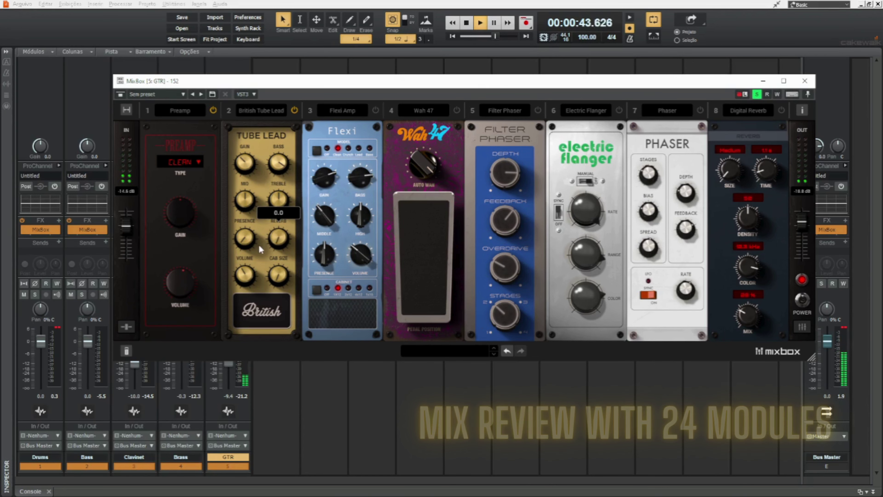
Switch off British Tube Lead and use the Flexi Amp instead with its High control at 7.0
left_click(294, 110)
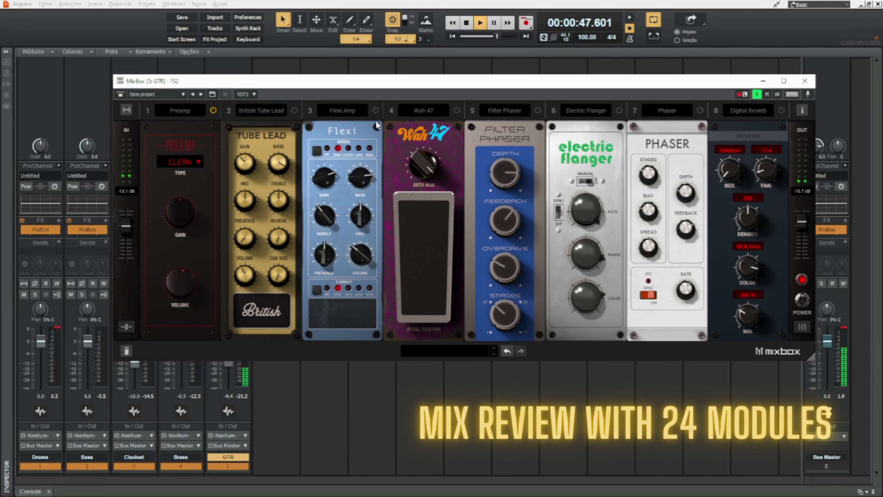
left_click(376, 110)
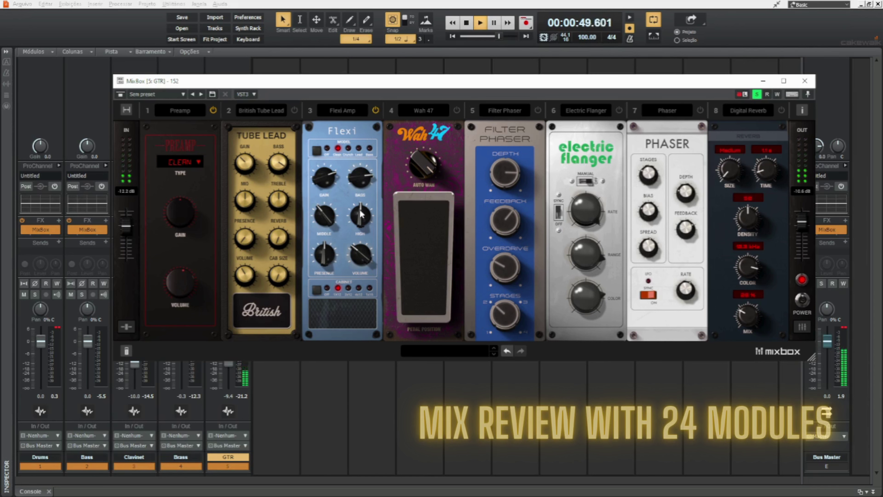
left_click_drag(361, 221, 362, 195)
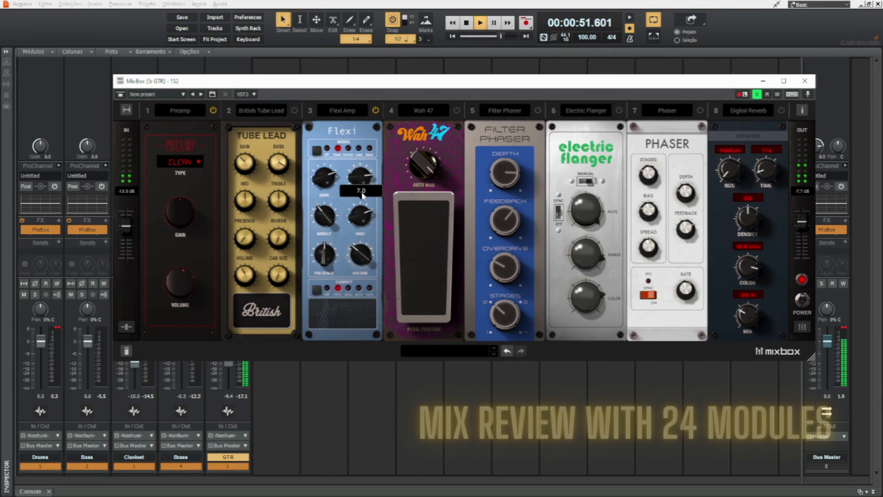
Take GTR out of solo and raise its MixBox output to +5 dB
left_click(757, 93)
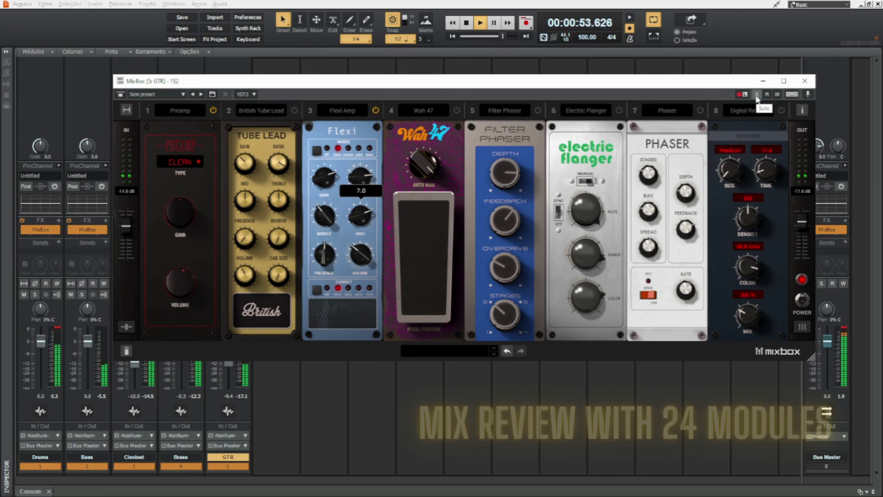
left_click_drag(801, 225, 800, 218)
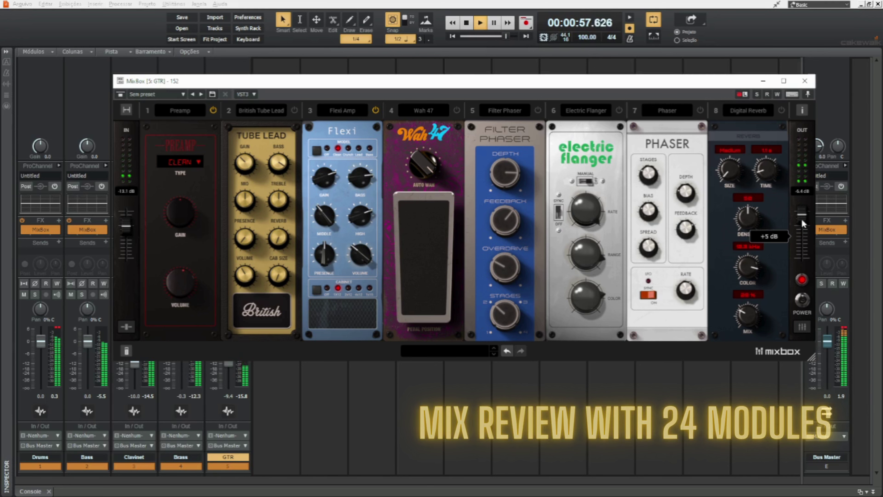
mouse_move(801, 223)
left_mouse_down()
mouse_move(801, 208)
mouse_move(800, 218)
left_mouse_up()
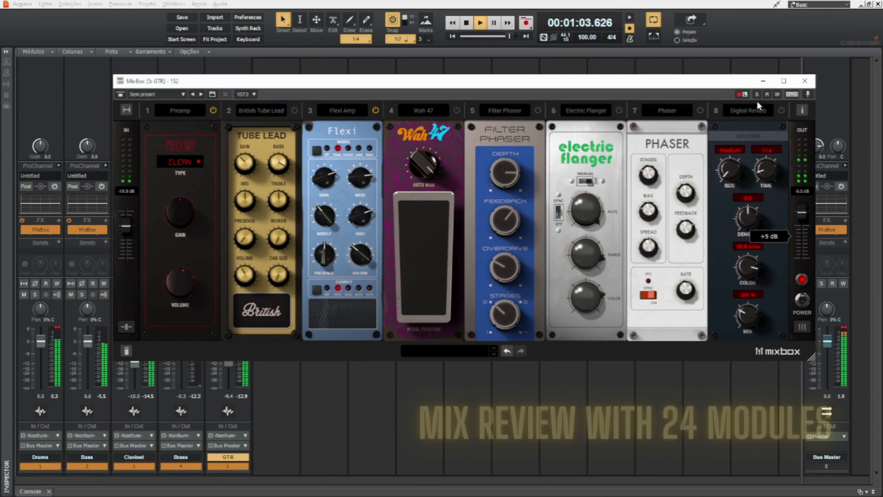
Solo GTR, set the Flexi Amp High control to 5.0, and move the cabinet selection two options forward
left_click(757, 94)
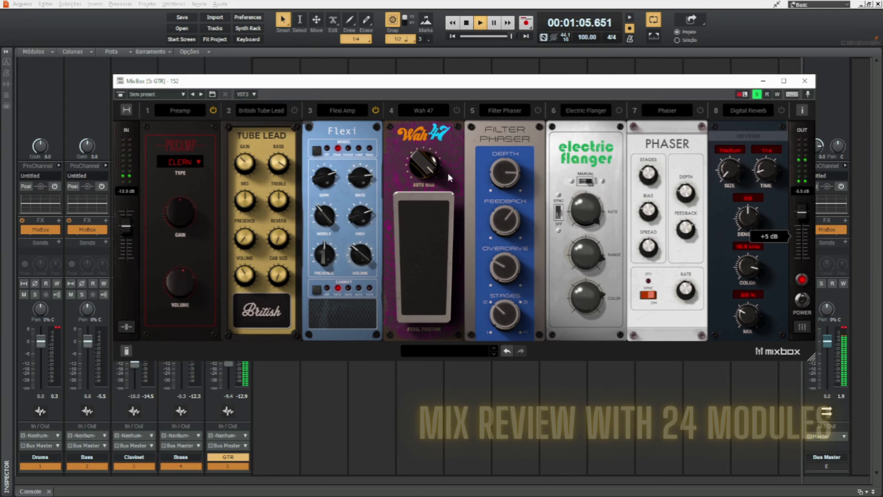
left_click_drag(364, 222, 354, 245)
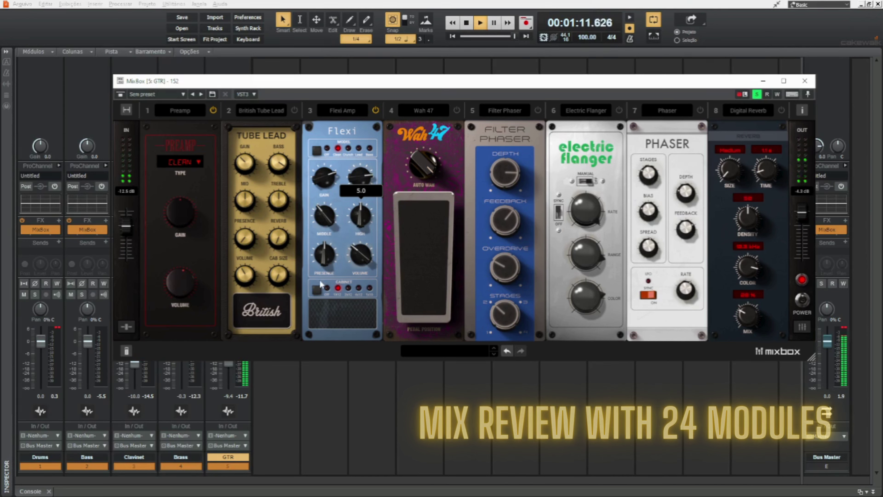
left_click(316, 289)
left_click(316, 290)
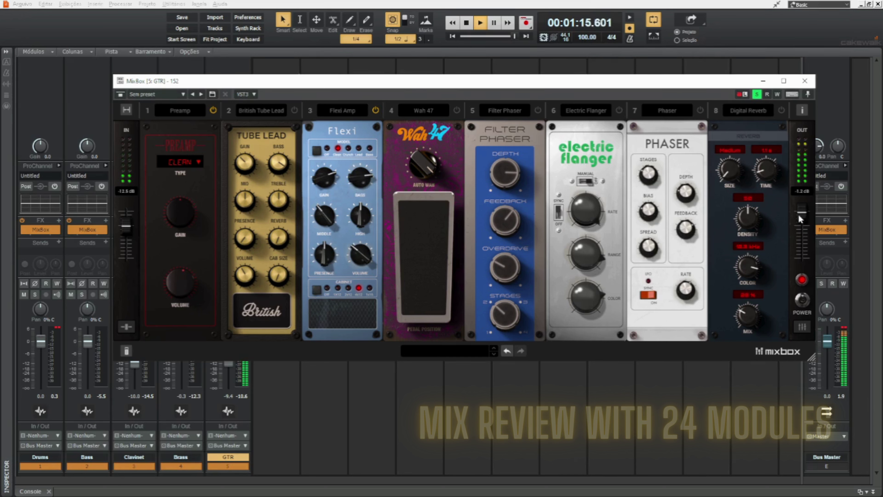
Set the GTR MixBox output to +4 dB and compare MixBox bypassed and active with the track out of solo
mouse_move(798, 223)
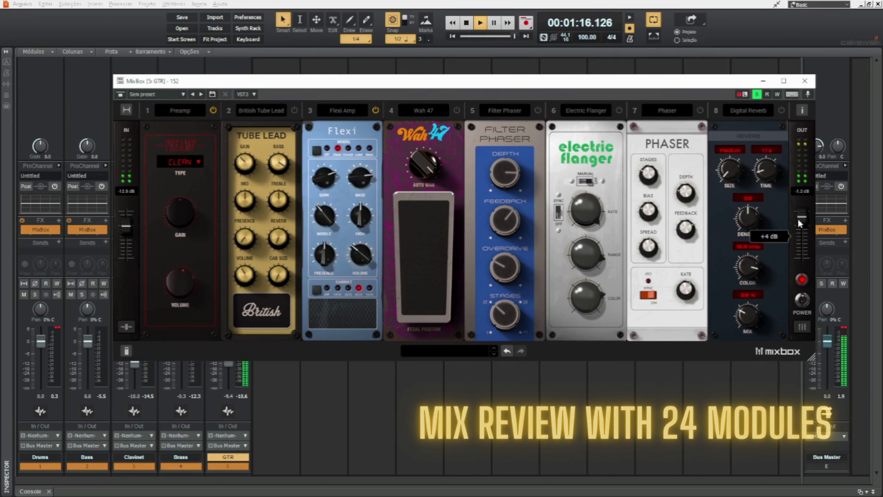
left_click(757, 96)
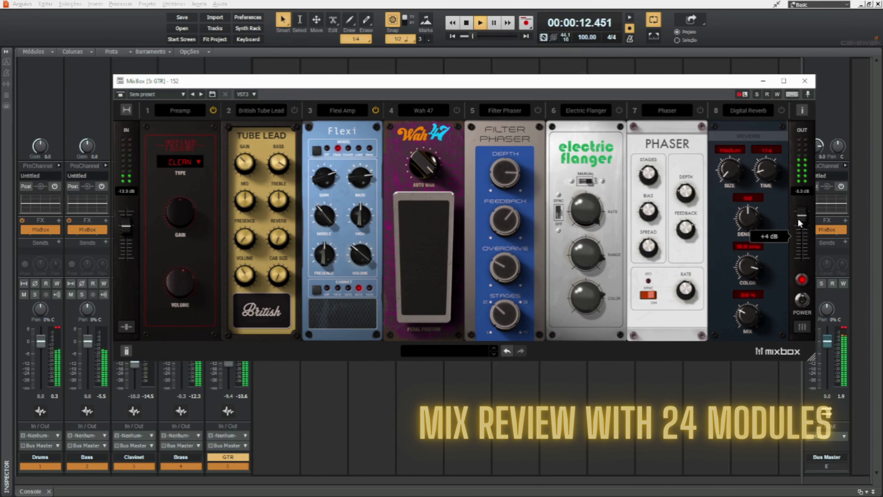
left_click(801, 300)
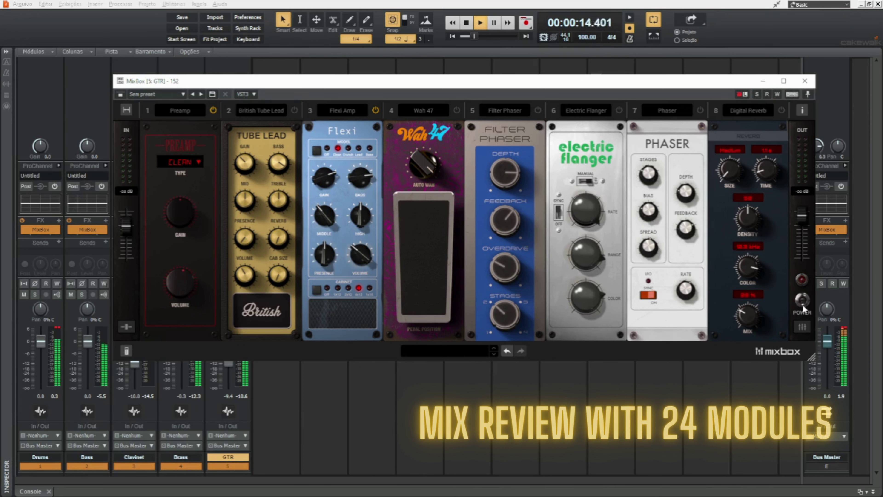
left_click(800, 299)
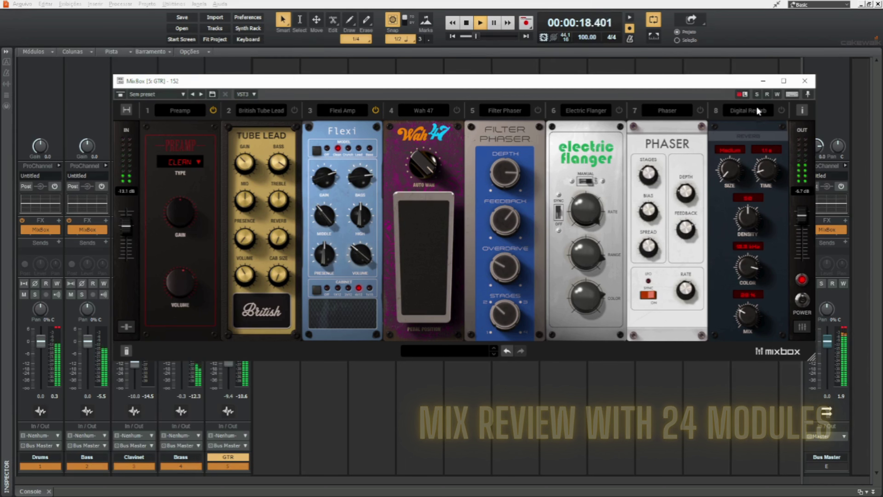
Switch on Wah 47 on GTR with the pedal position at 57, and solo the track
left_click(756, 95)
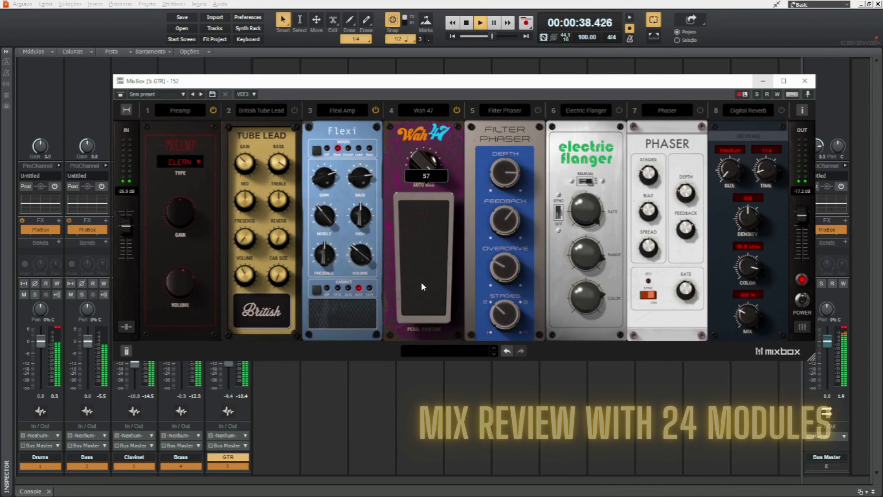
left_click(757, 94)
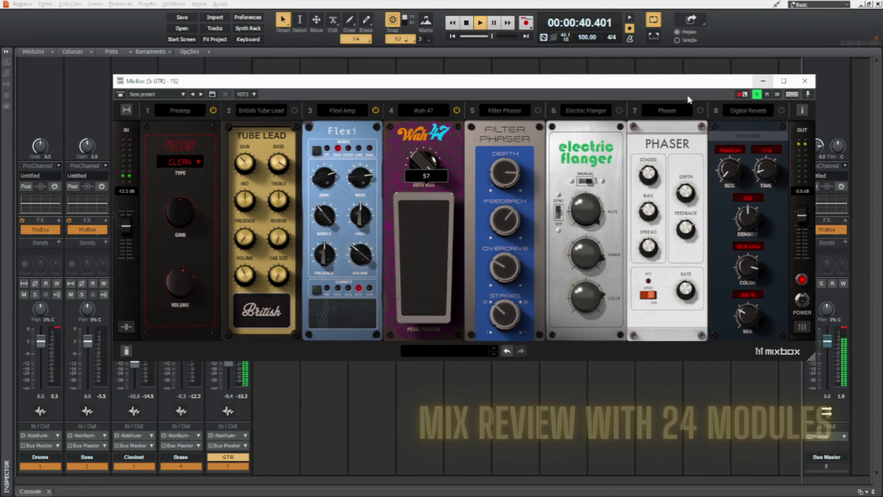
Switch on the Filter Phaser, raise its overdrive, and set feedback to 27.6 and depth to 86
left_click(537, 111)
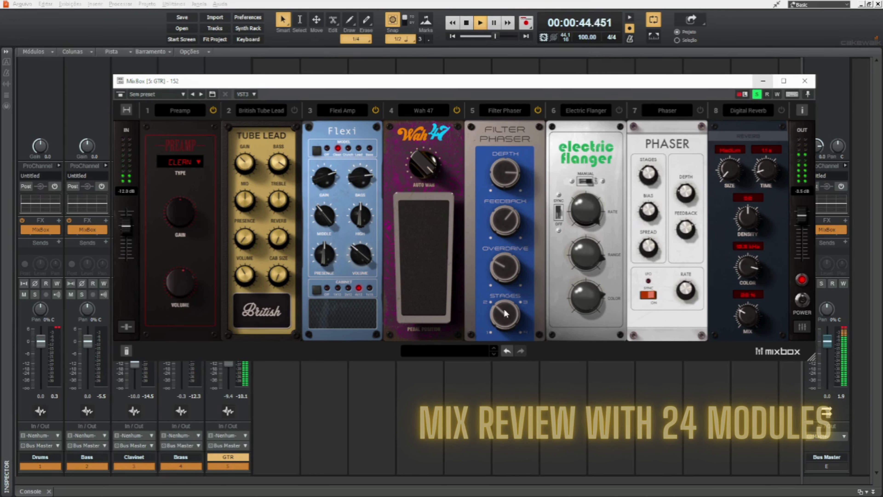
mouse_move(506, 277)
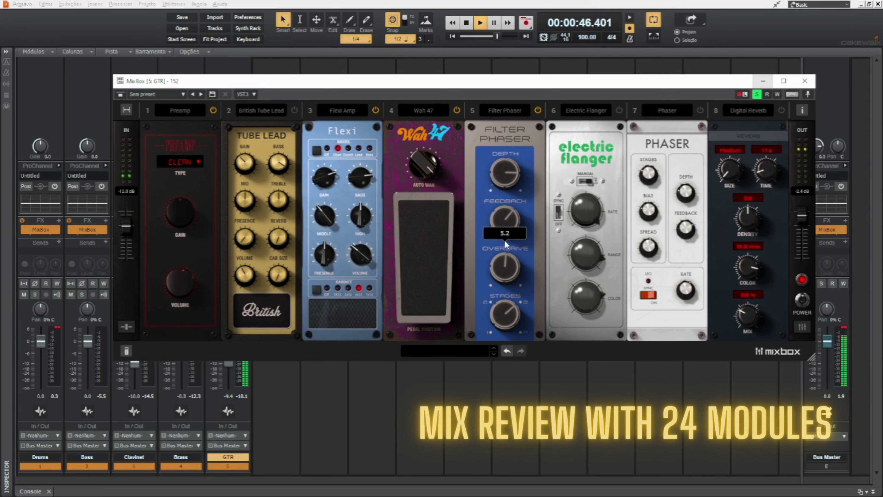
left_click_drag(511, 214, 512, 201)
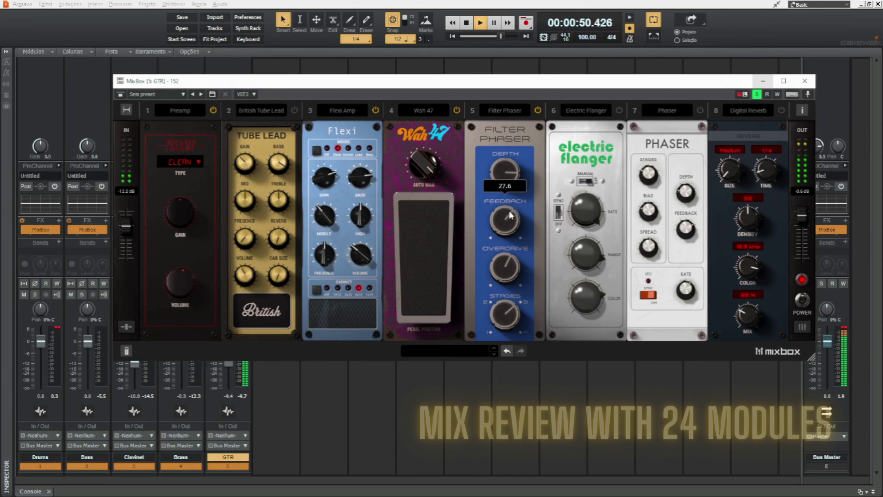
mouse_move(511, 166)
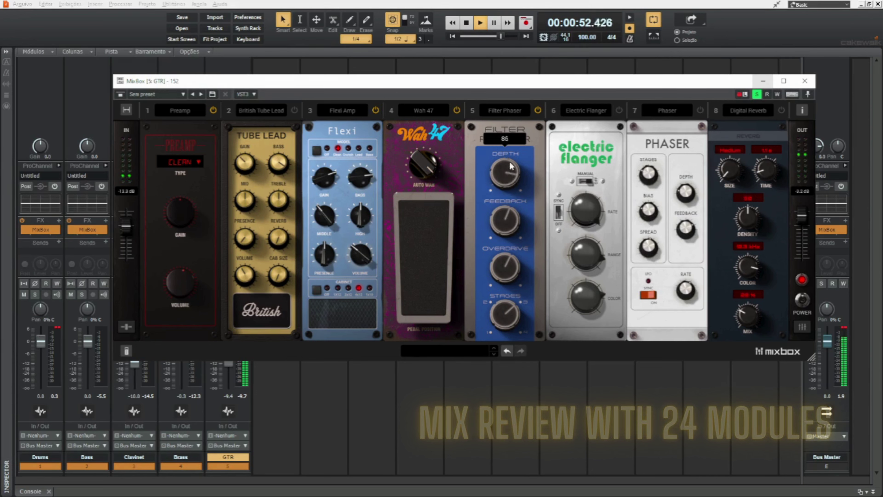
Sweep the Wah 47 pedal on the soloed GTR track, comparing it through British Tube Lead and Flexi Amp
mouse_move(413, 252)
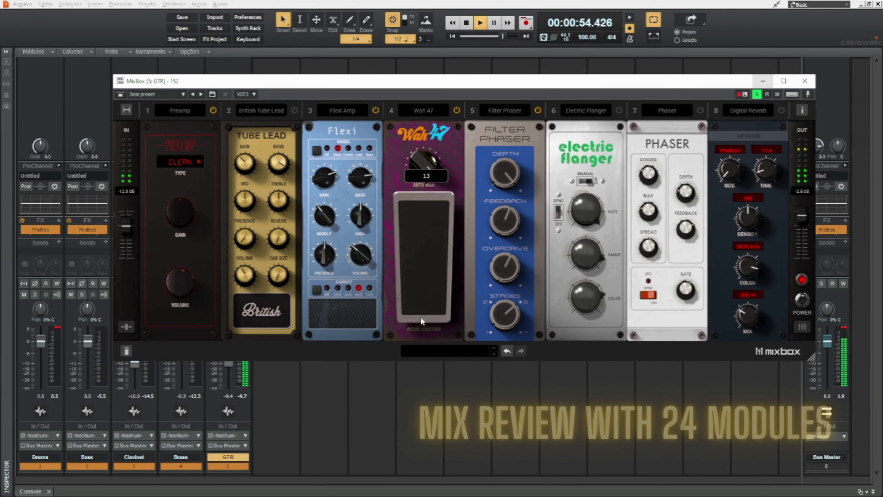
left_click_drag(420, 335, 420, 259)
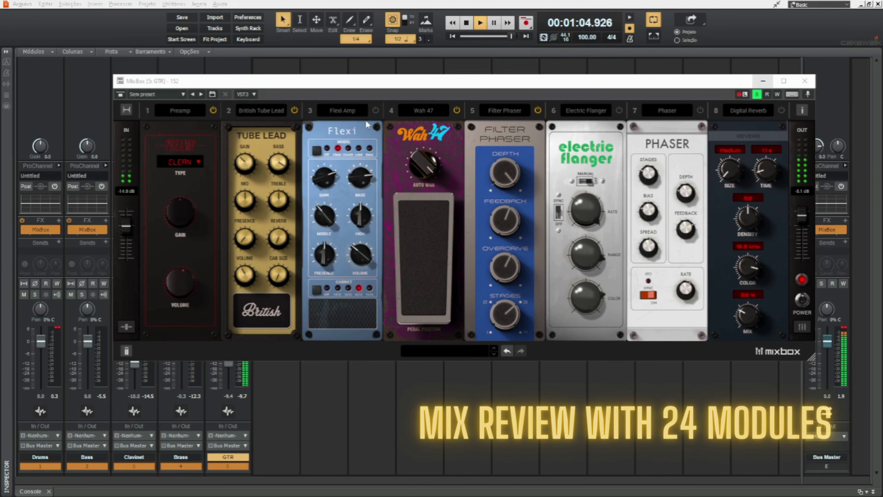
left_click_drag(436, 248, 378, 219)
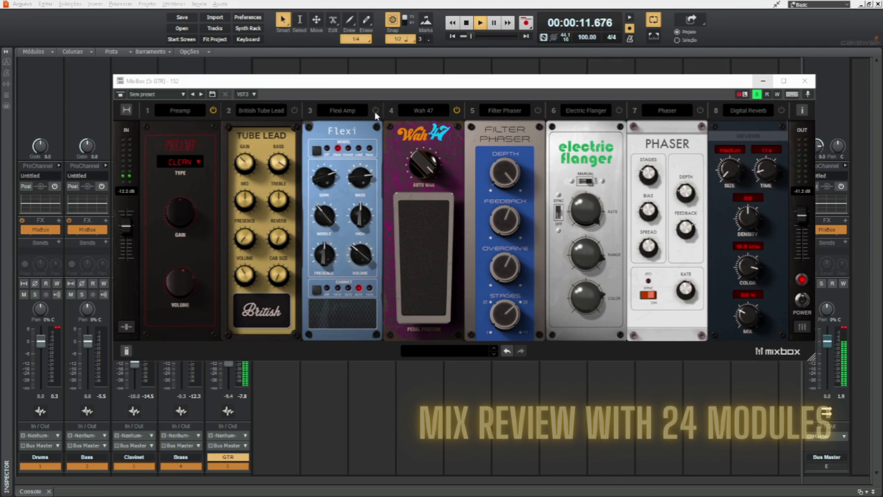
left_click(376, 110)
left_click_drag(415, 215, 419, 232)
Replace Wah 47 with Electric Flanger and Flexi Amp with British Tube Lead as the active GTR modules
left_click(456, 110)
left_click(618, 110)
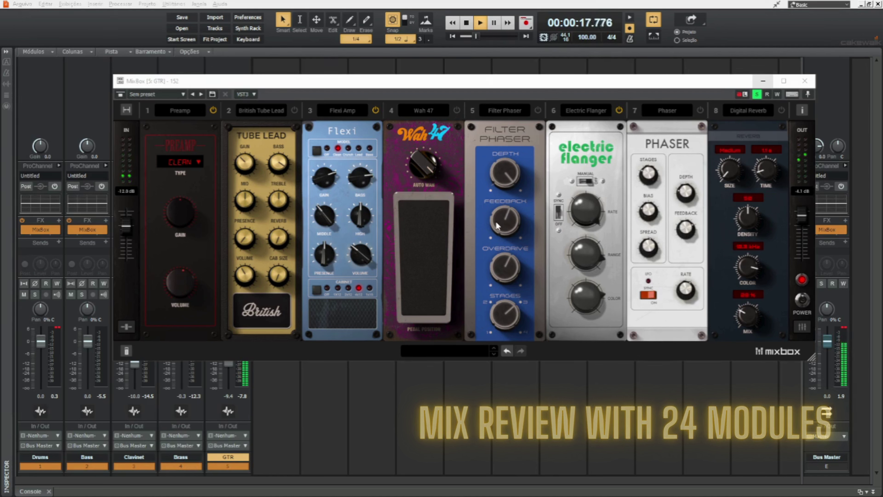
left_click(375, 110)
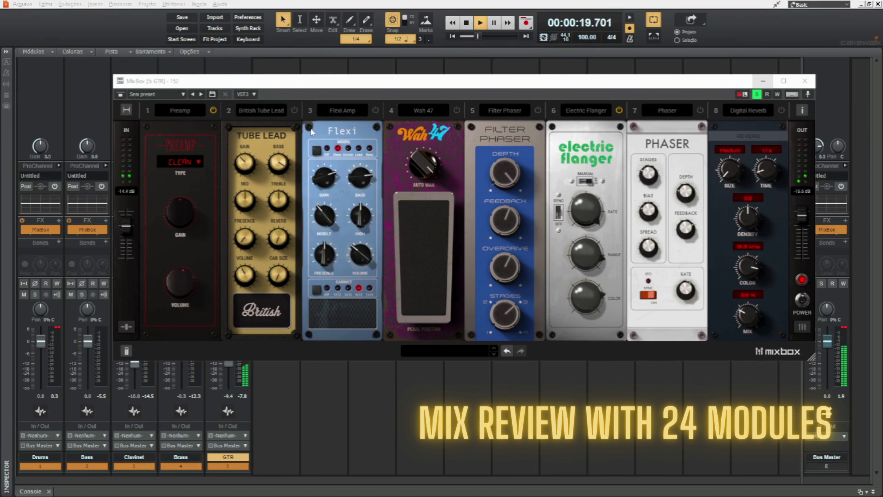
left_click(295, 110)
Take GTR out of solo and switch on Wah 47 with the pedal position at 83
left_click(757, 94)
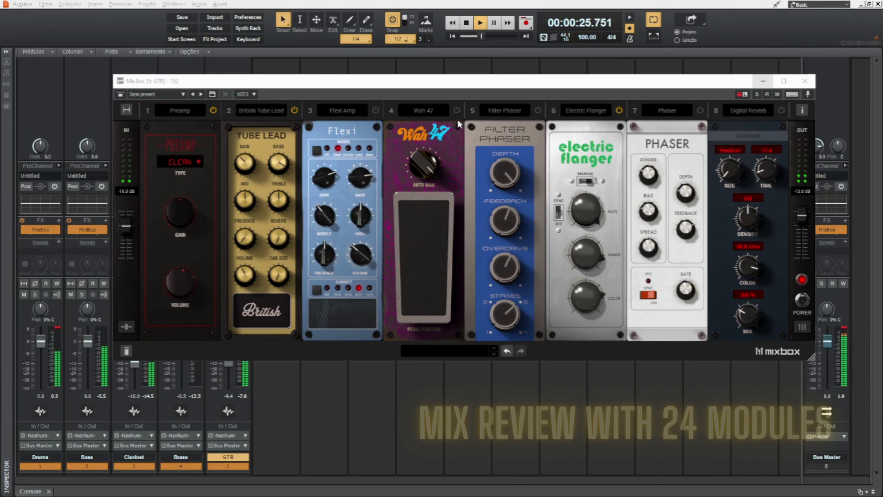
left_click(457, 111)
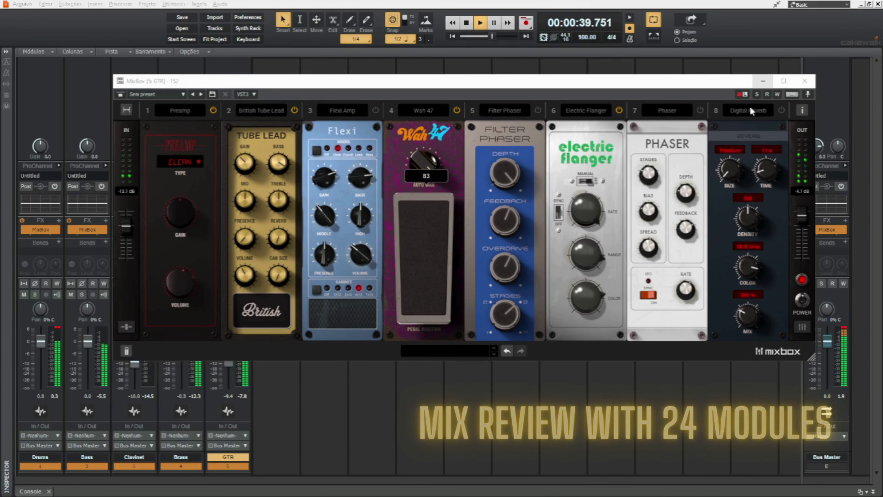
Solo GTR, switch from Wah 47 and Electric Flanger to Phaser, and return the track to the full mix
left_click(757, 94)
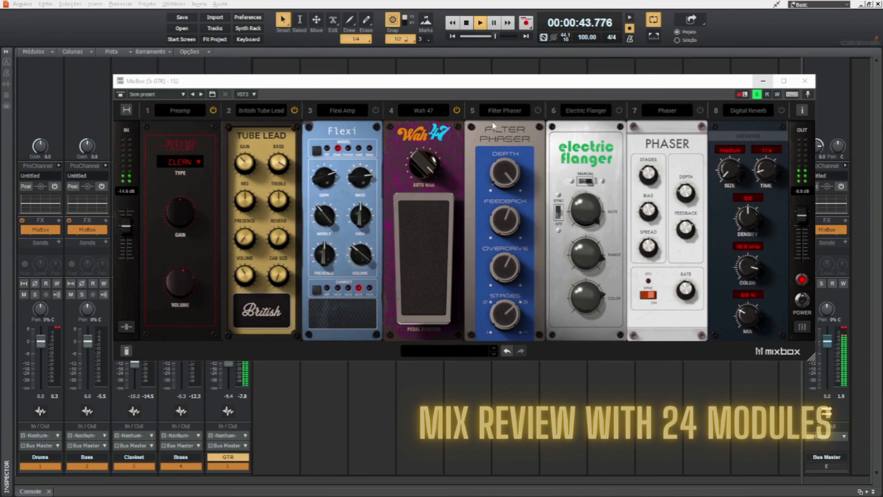
left_click(456, 110)
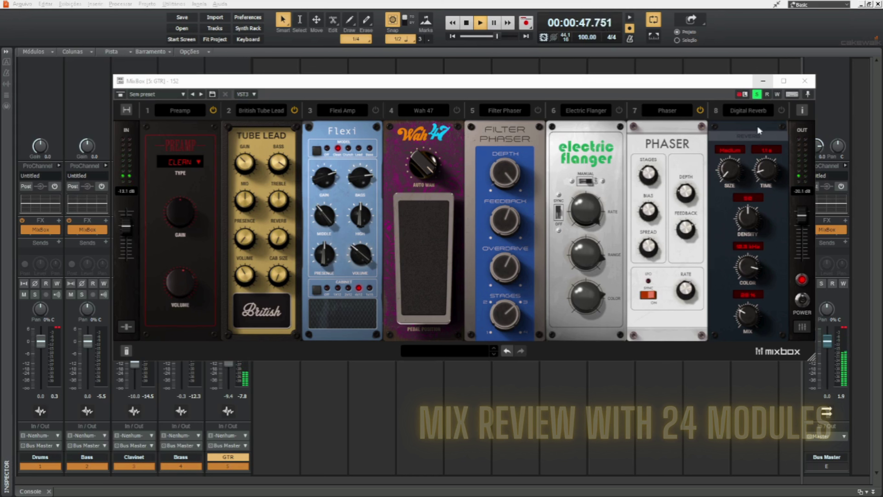
left_click(757, 95)
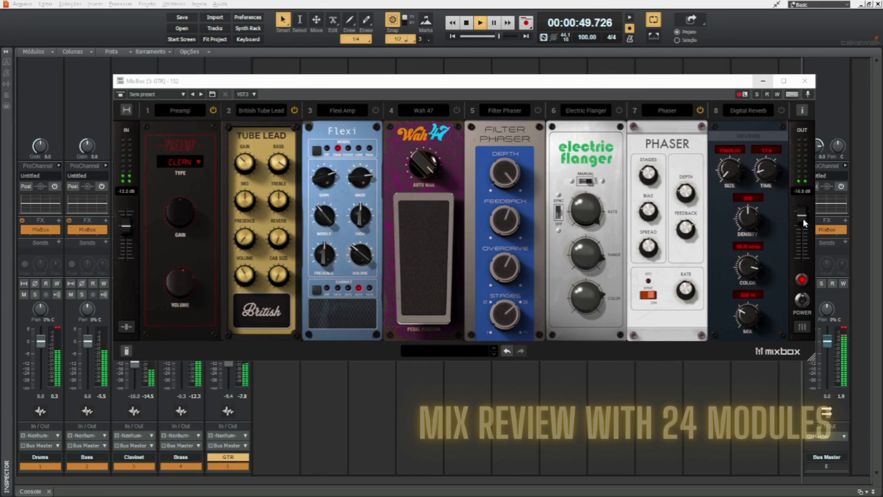
Set the GTR MixBox output to +6 dB and compare MixBox bypassed and active in the full mix
left_click_drag(804, 224, 802, 214)
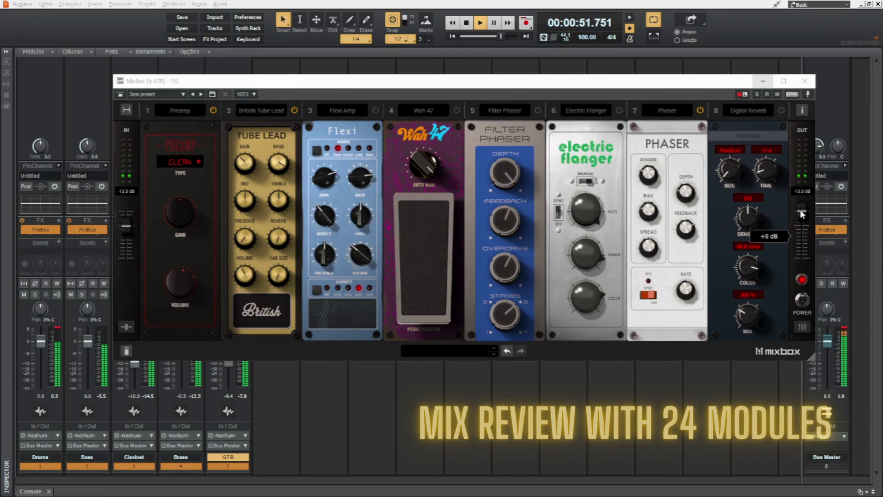
left_click(802, 280)
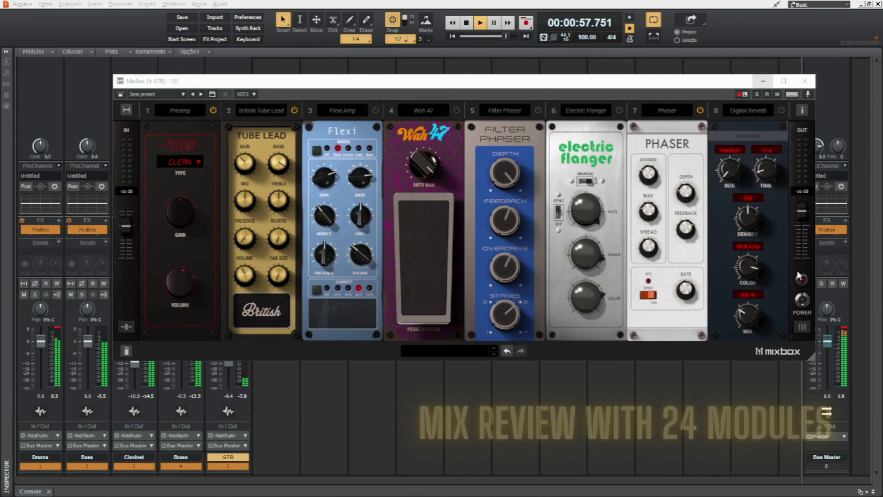
left_click(802, 282)
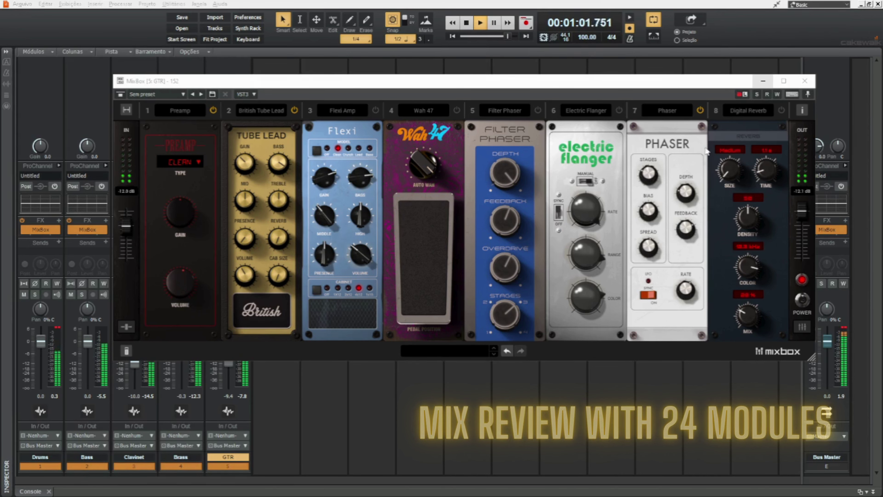
Switch off Phaser, and solo GTR with Digital Reverb switched on
left_click(699, 111)
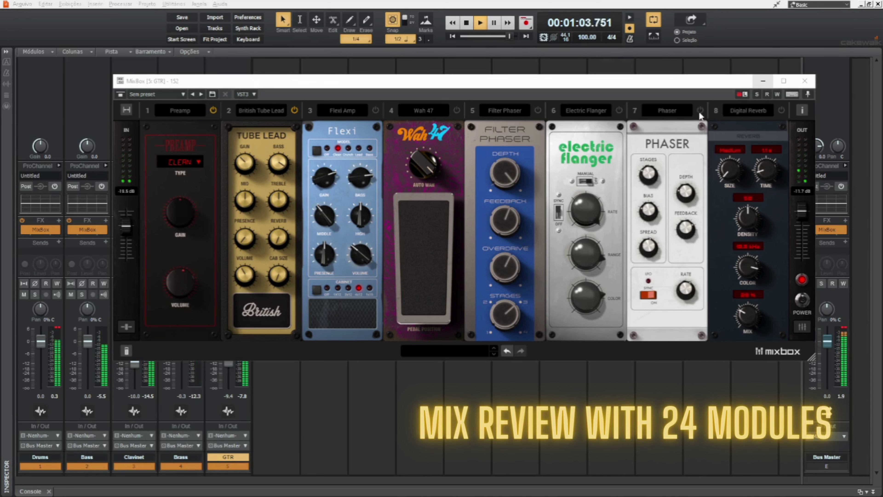
left_click(756, 93)
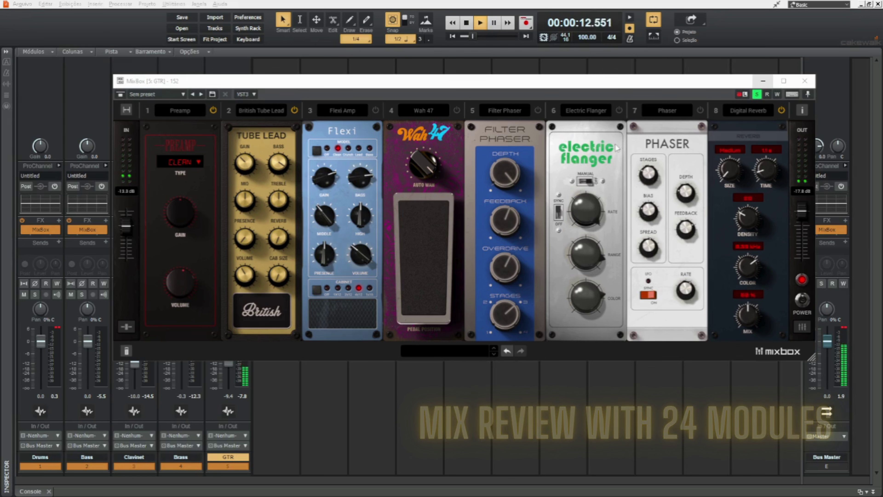
Sweep the Wah 47 pedal with GTR soloed and in the full mix, and switch Wah 47 off again
left_click(457, 111)
left_click_drag(431, 239, 418, 311)
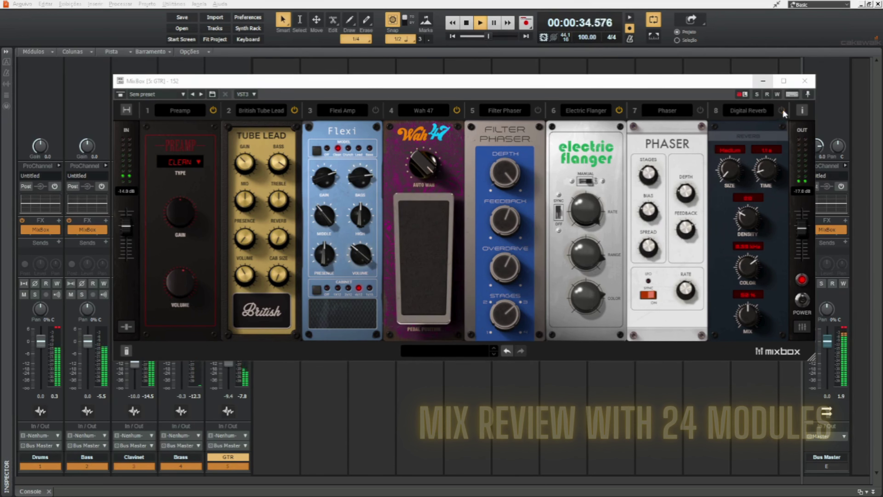
left_click(756, 94)
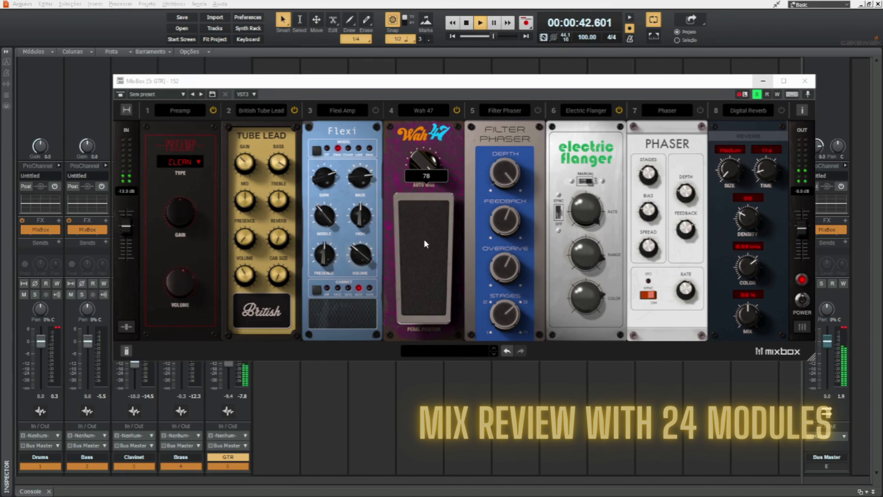
left_click(456, 110)
Set the Preamp type to BritAC and compare the Preamp switched off and on
left_click(190, 161)
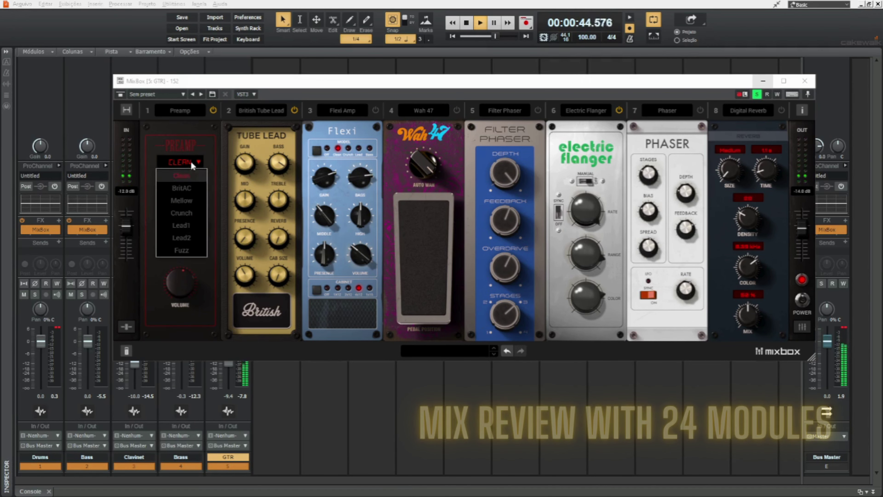
left_click(185, 190)
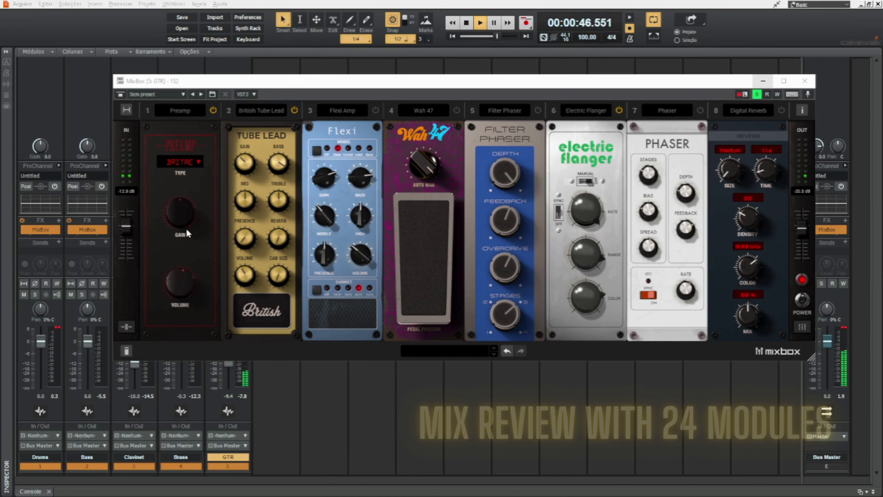
left_click(213, 110)
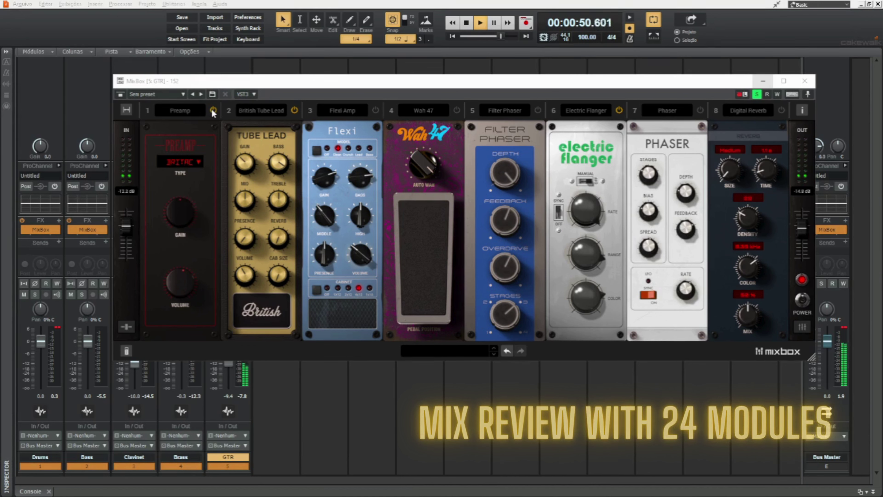
Try the Mellow and Crunch types of the Preamp on the soloed GTR track
left_click(197, 159)
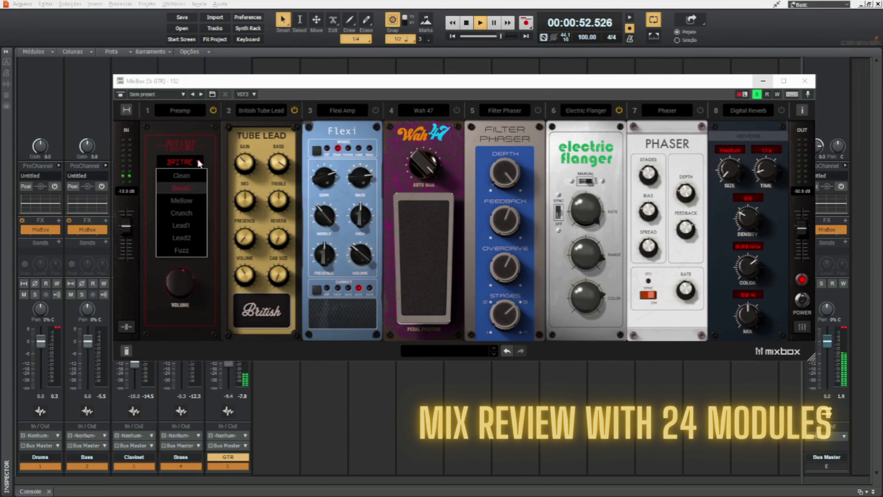
left_click(185, 200)
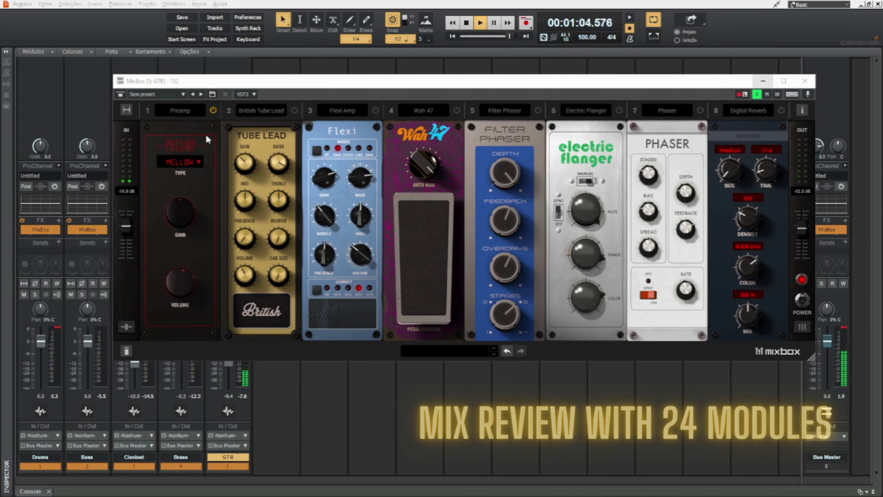
left_click(193, 160)
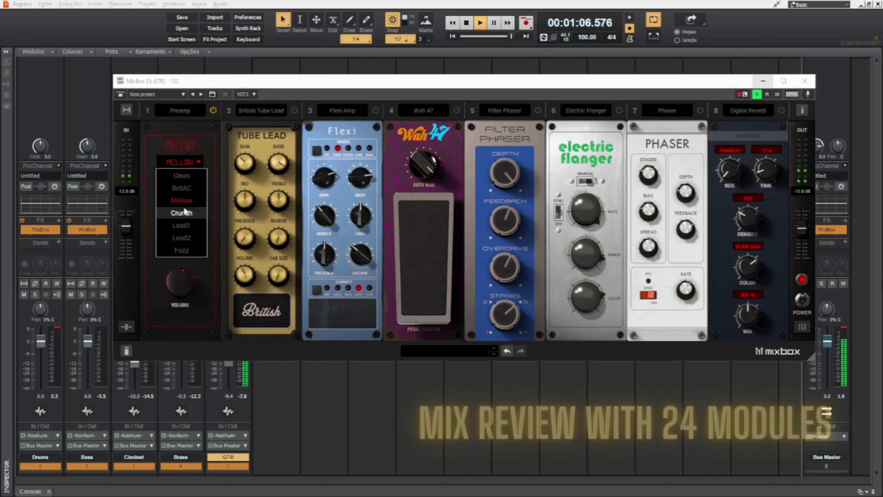
left_click(181, 213)
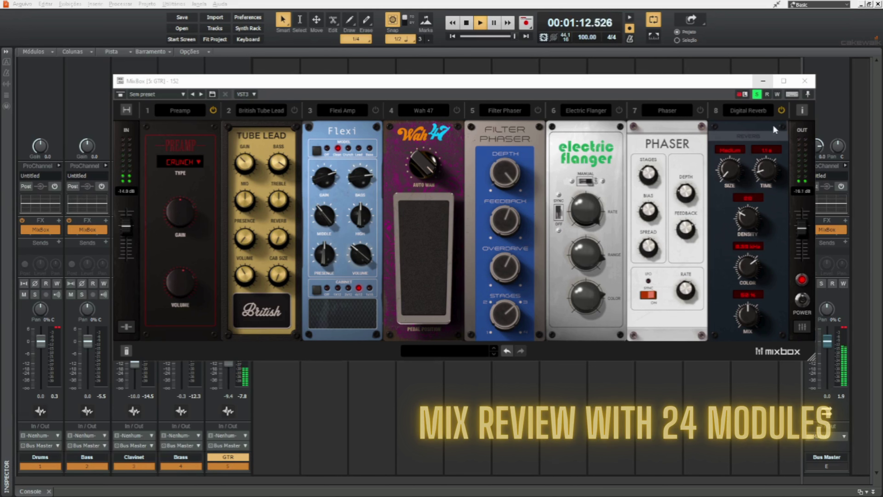
Replace Digital Reverb with Phaser, and set the GTR MixBox output to -5 dB with the track out of solo
left_click(781, 110)
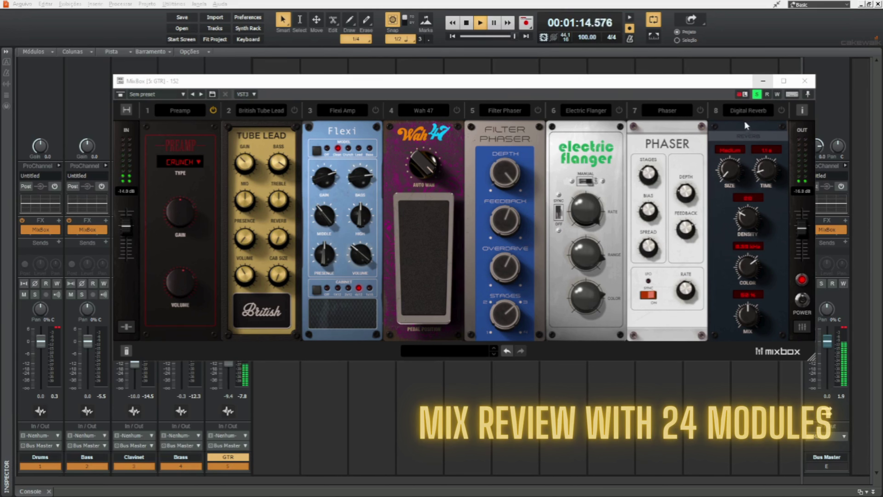
left_click(700, 110)
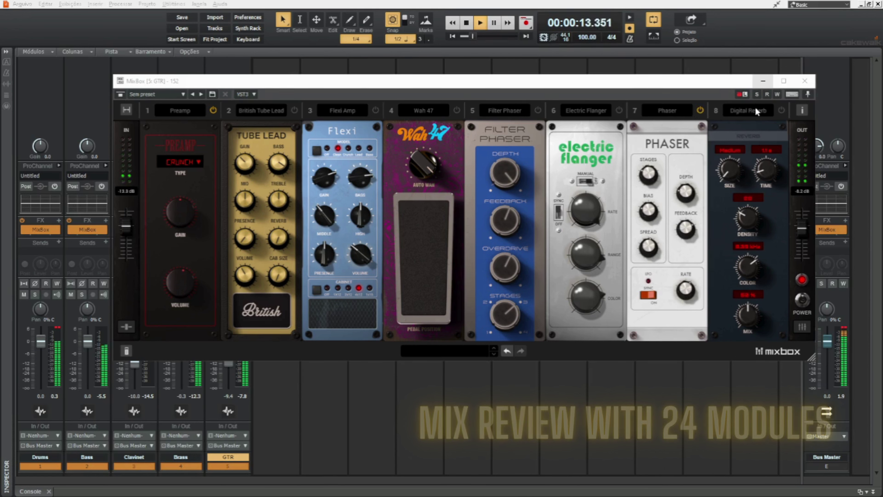
mouse_move(801, 239)
left_click_drag(801, 238, 801, 241)
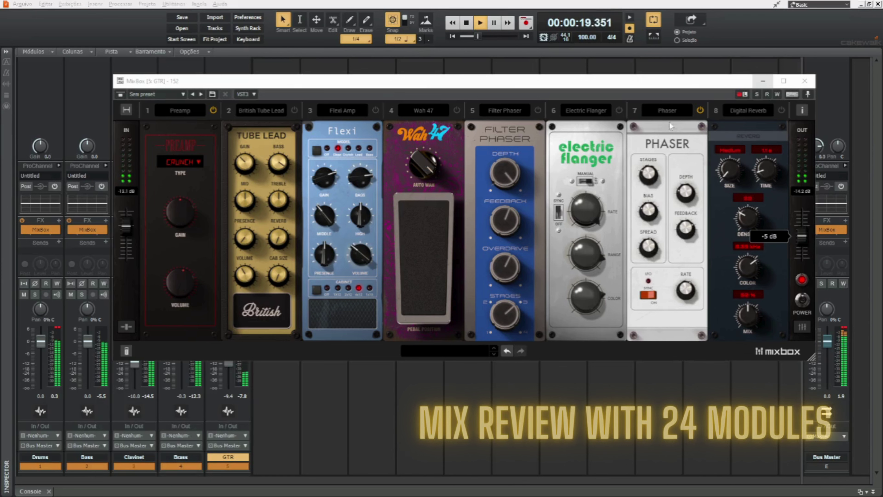
Set the Preamp type to Mellow and solo GTR
left_click(185, 158)
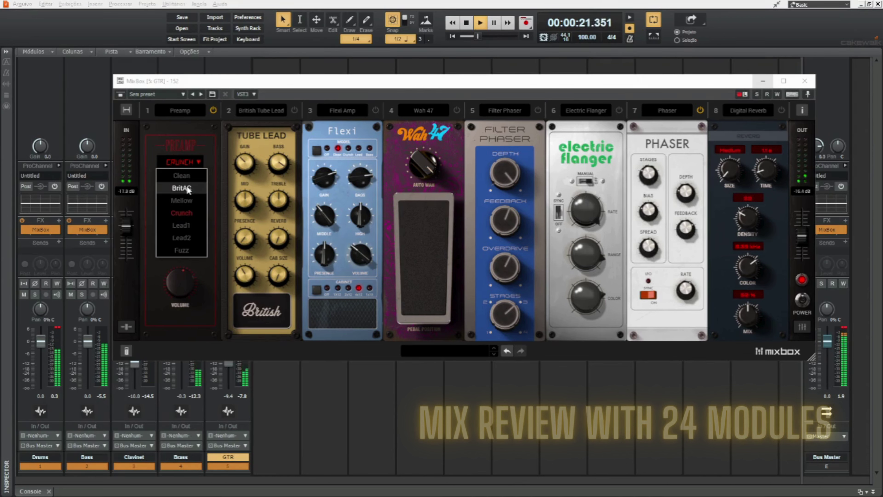
left_click(184, 199)
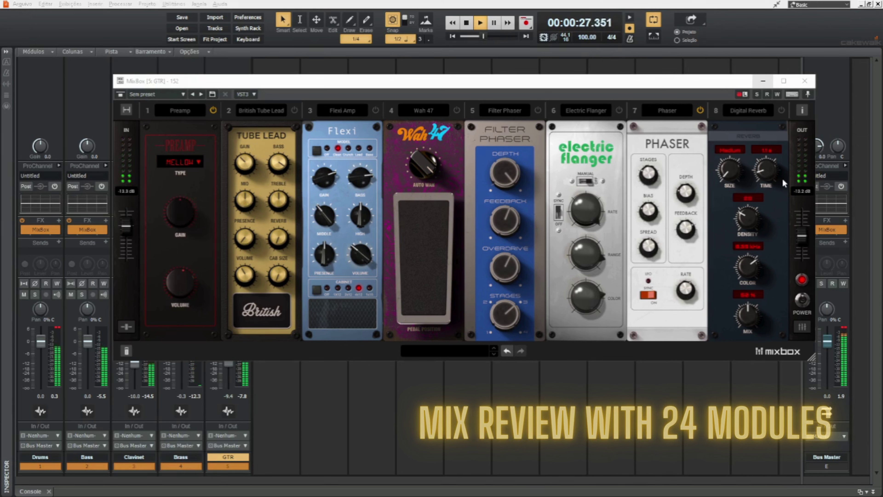
left_click(756, 95)
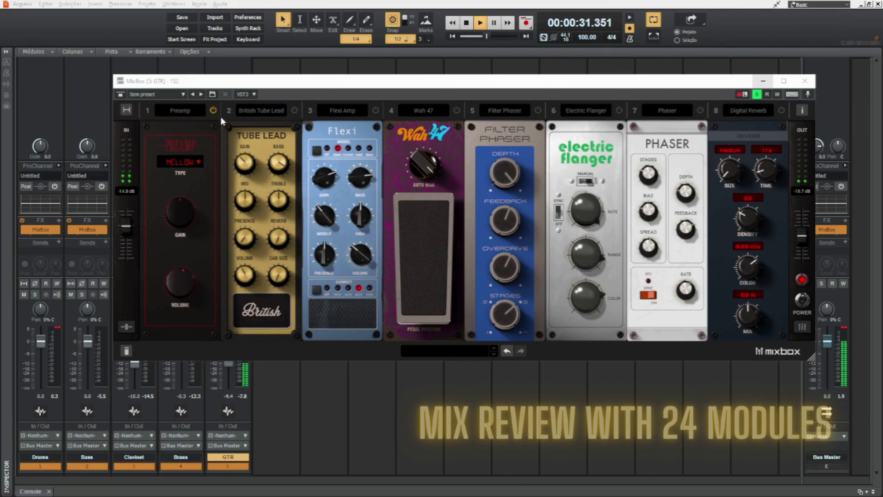
Switch on British Tube Lead and Digital Reverb, and lower the reverb's mix with GTR soloed
left_click(293, 111)
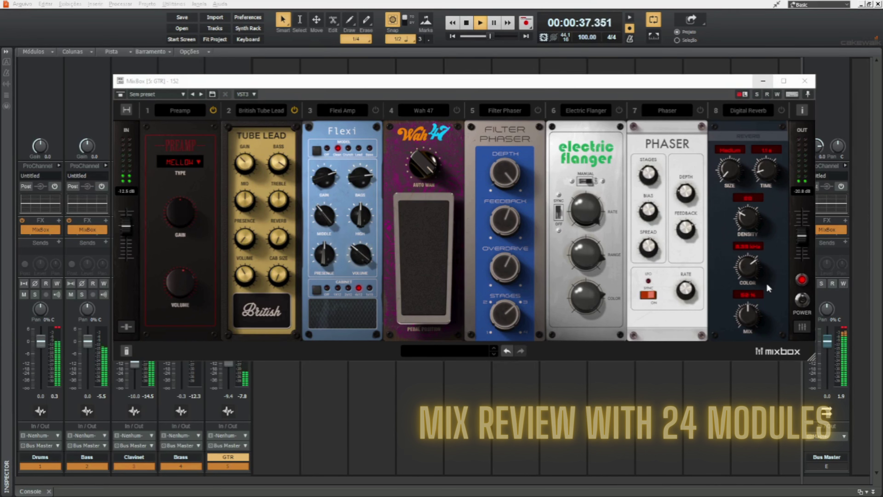
left_click_drag(747, 312, 746, 322)
left_click(757, 95)
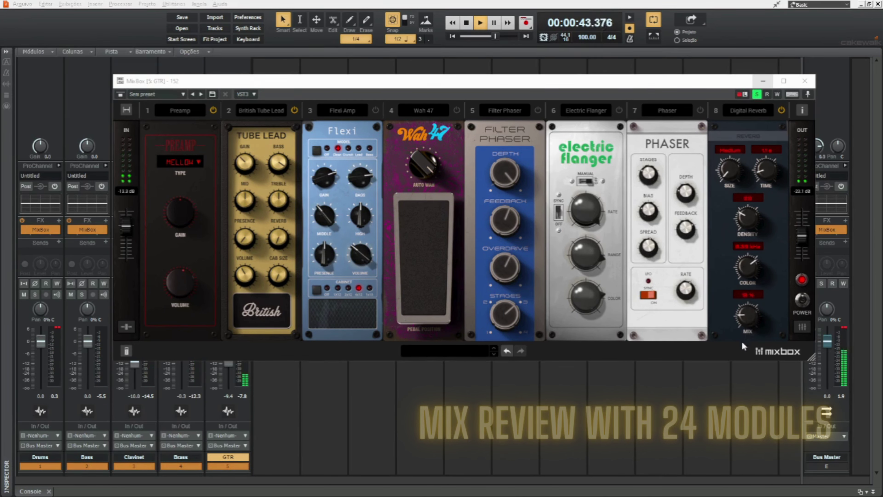
Switch on Electric Flanger, and raise the GTR MixBox output slightly with the track out of solo
left_click(619, 110)
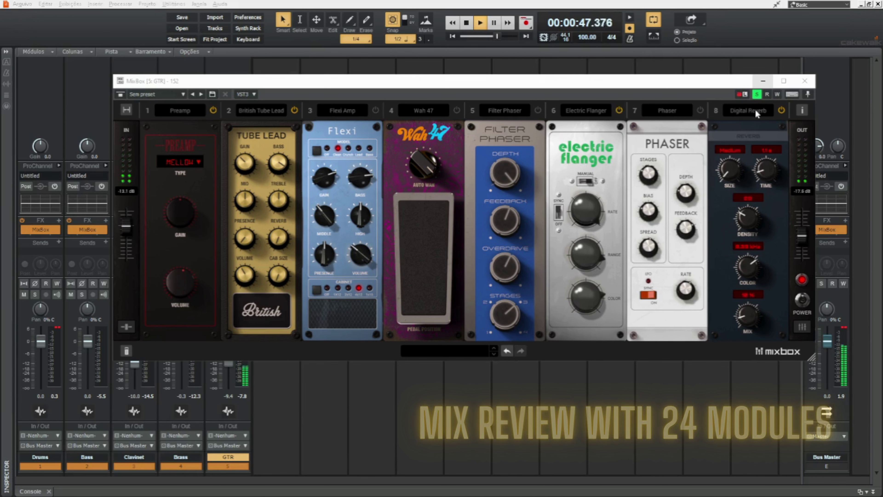
left_click(757, 93)
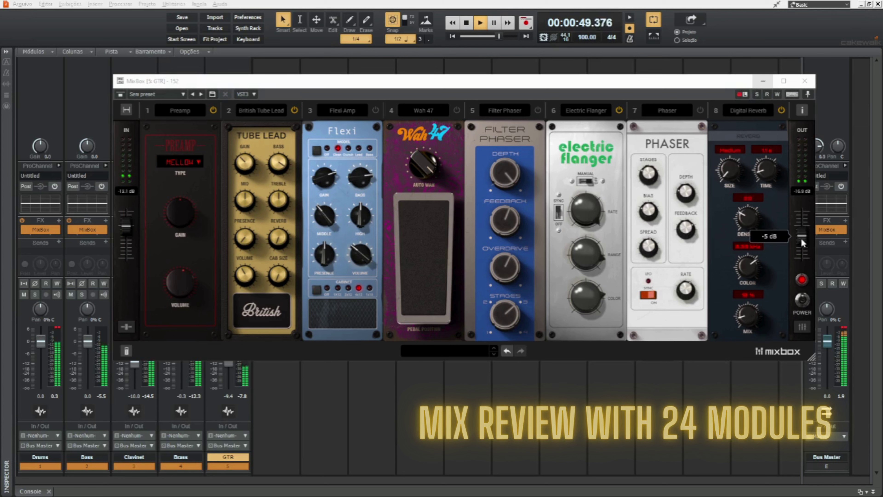
left_click_drag(801, 238, 802, 233)
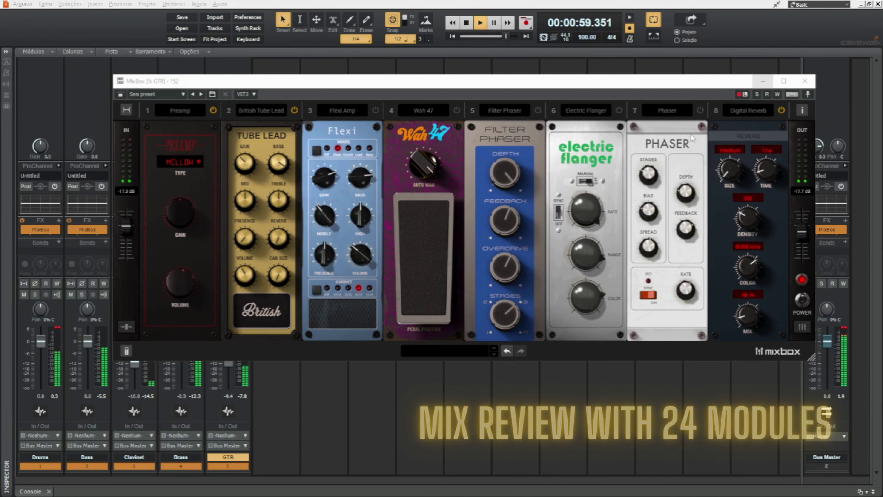
Solo the Clavinet track, switch on its MixBox to hear the effects, and return the track to the full mix
left_click(804, 80)
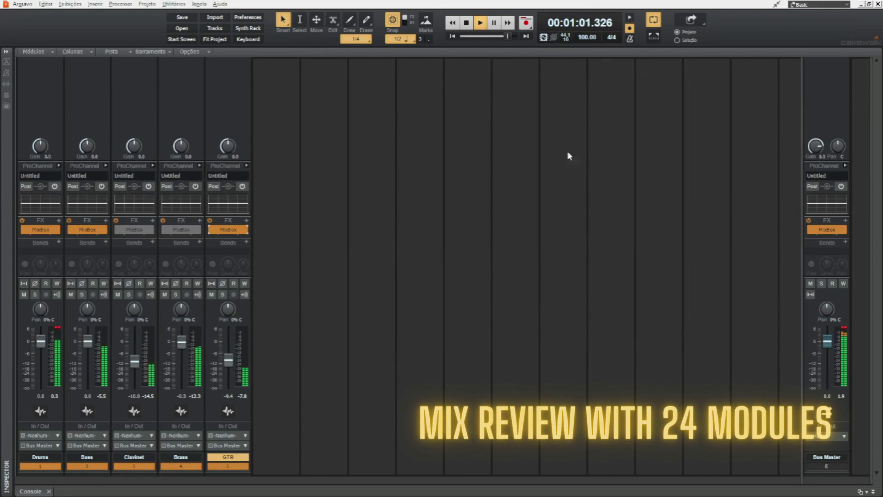
left_click(129, 295)
double_click(134, 230)
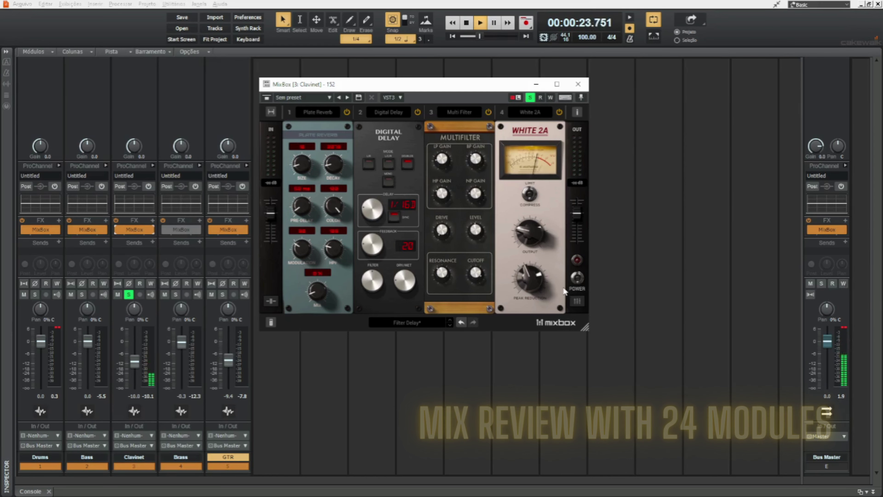
left_click(577, 278)
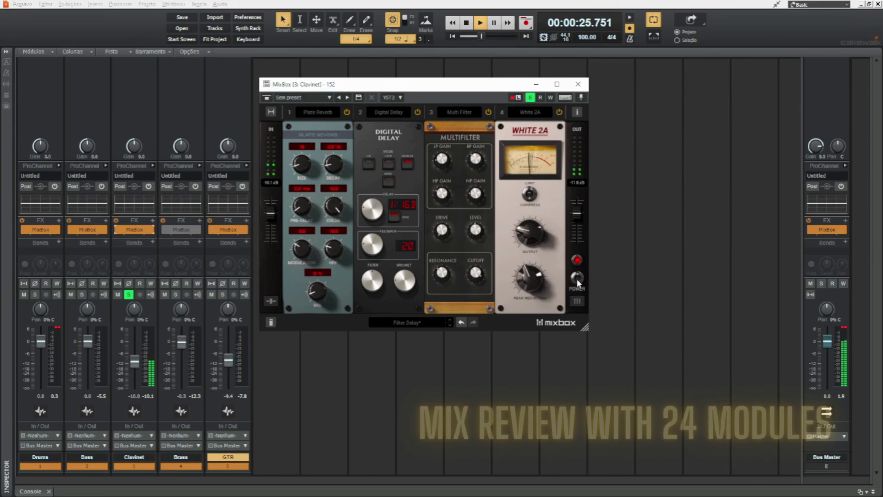
left_click(530, 97)
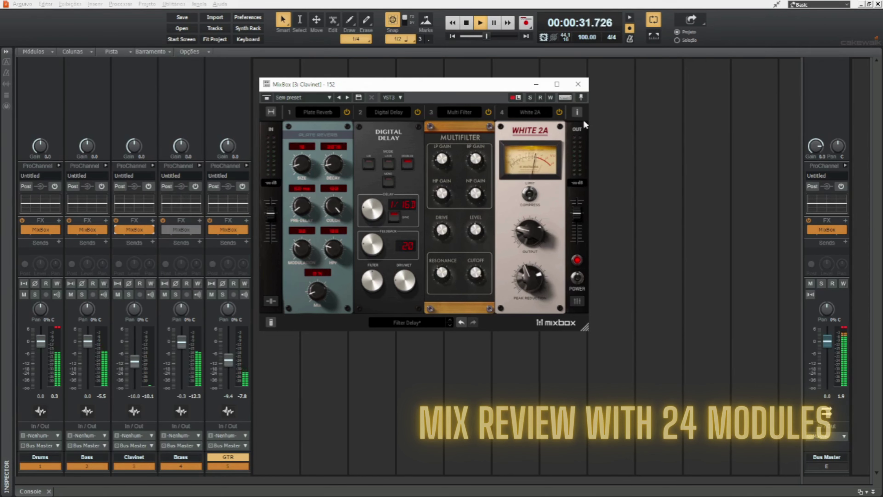
left_click(578, 85)
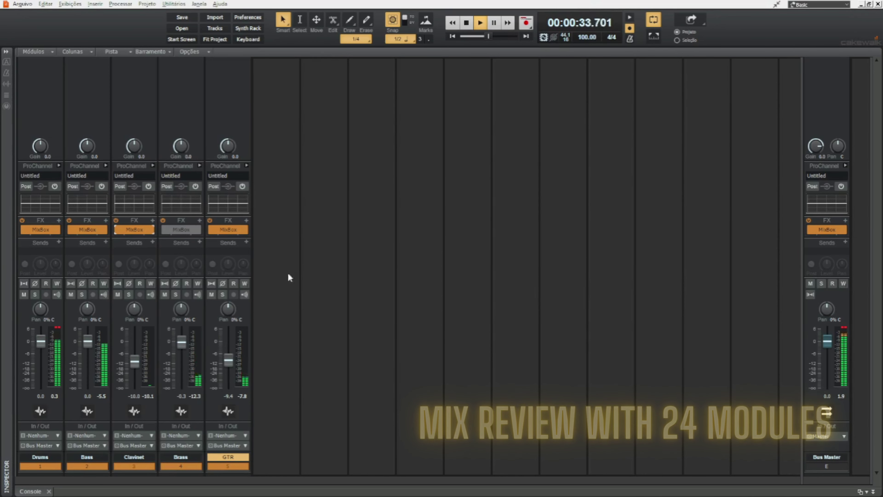
Solo Brass with its MixBox enabled, switching Ensemble, Ambience and White 2A off and back on one at a time
double_click(181, 229)
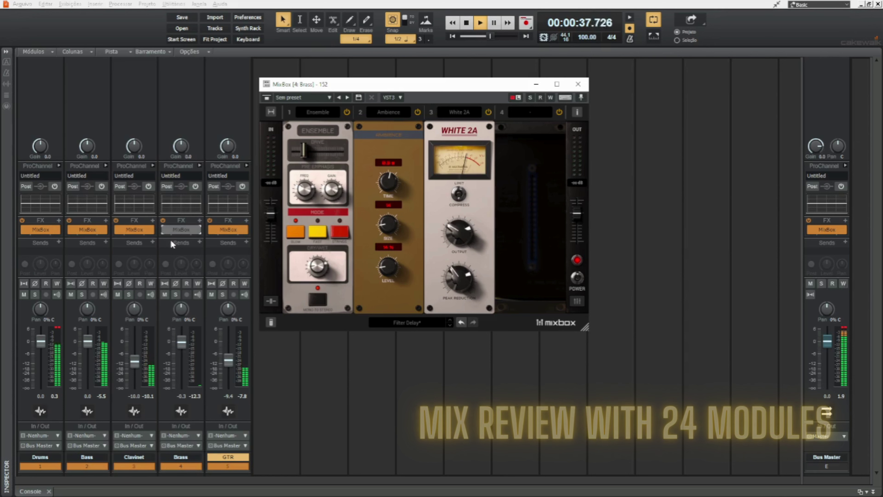
left_click(175, 295)
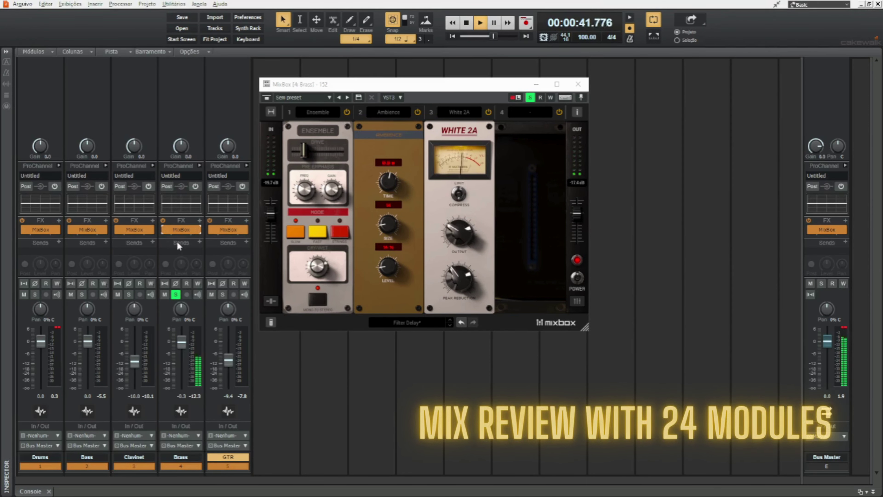
left_click(488, 112)
left_click(417, 112)
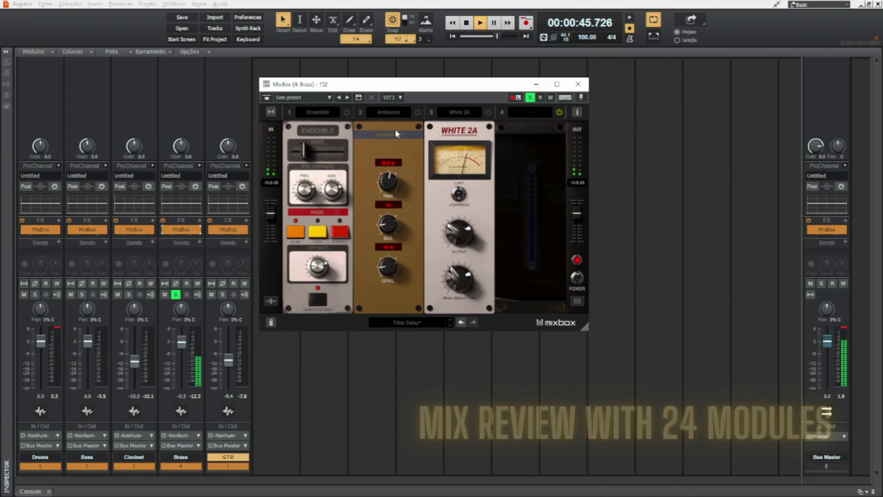
left_click(346, 112)
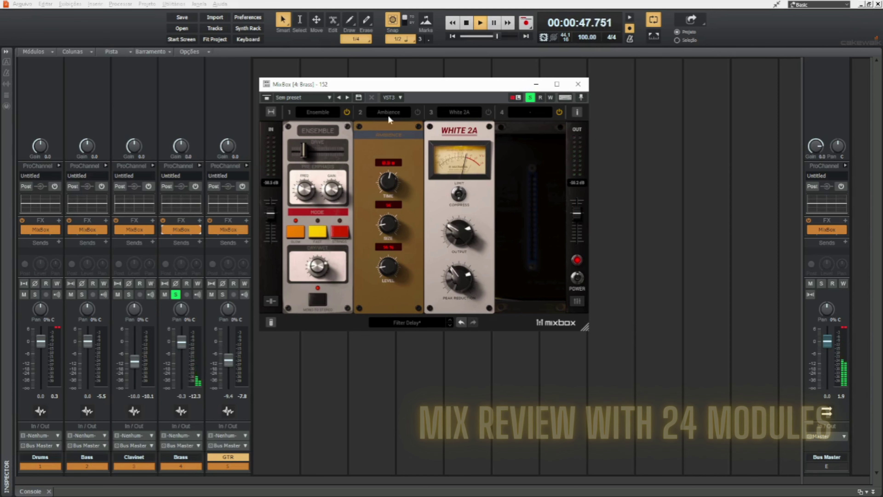
left_click(417, 112)
left_click(488, 111)
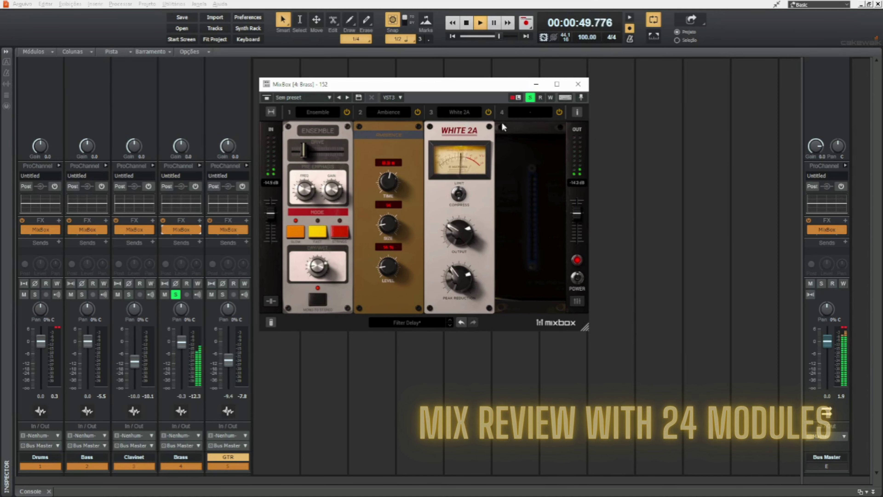
Compare the soloed Brass track with its MixBox bypassed and active, and take Brass out of solo
left_click(577, 278)
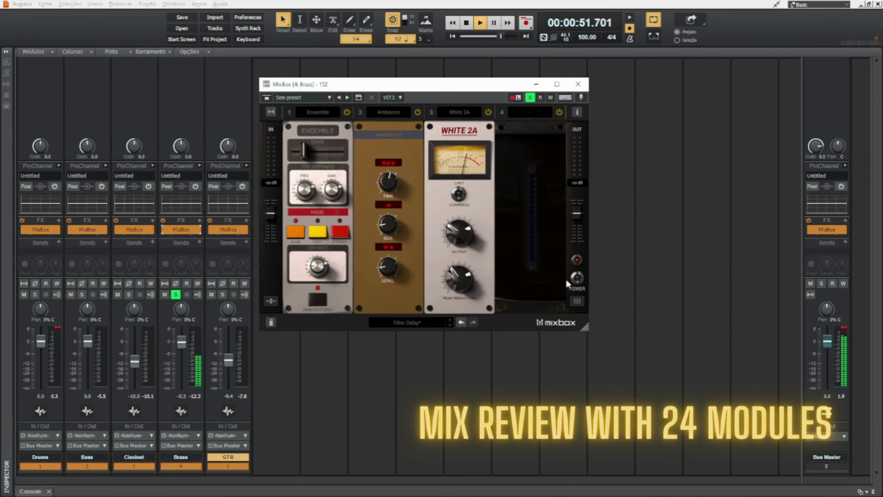
left_click(577, 277)
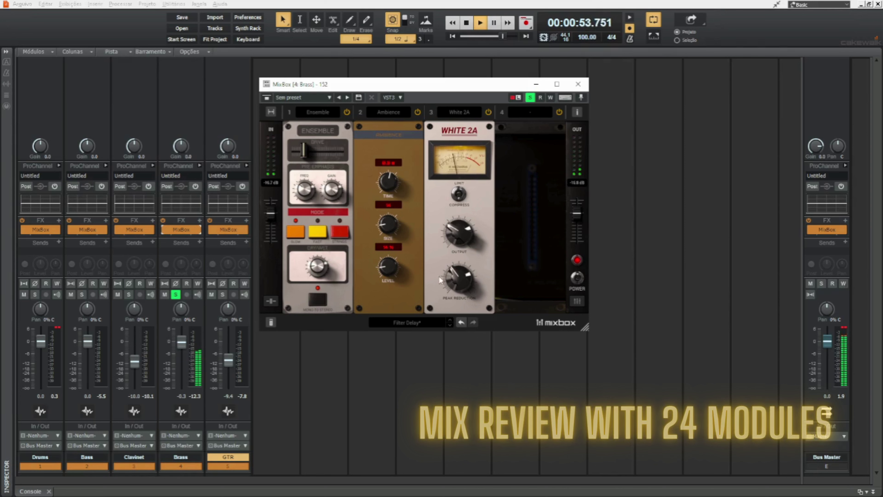
left_click(530, 98)
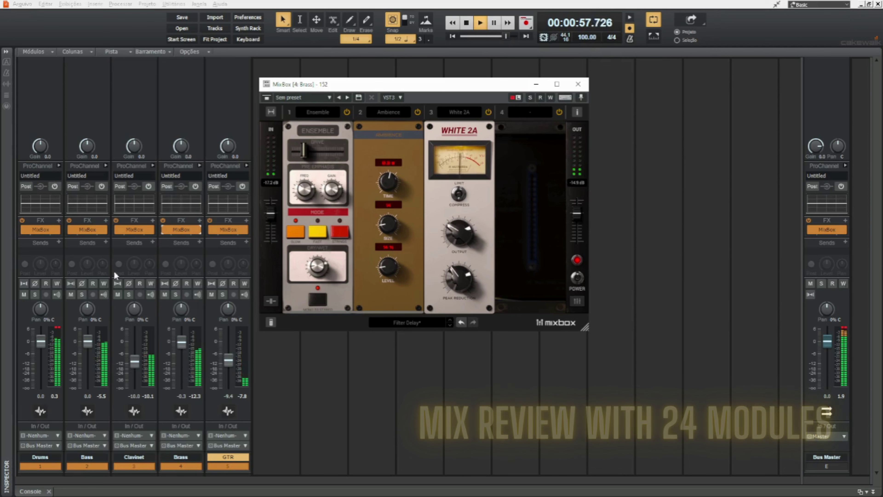
Compare the full mix with the MixBox on all five tracks bypassed and active, resetting the Drums peak meter
left_click(24, 228, "ctrl")
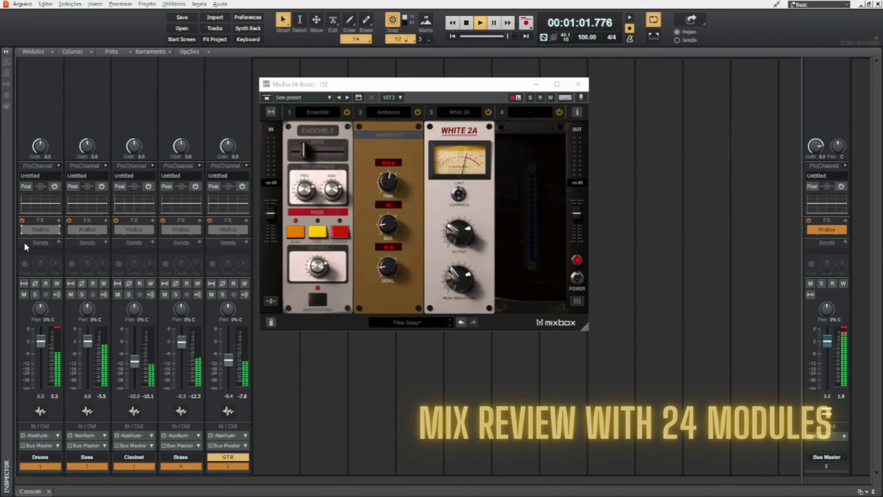
left_click(22, 229, "ctrl")
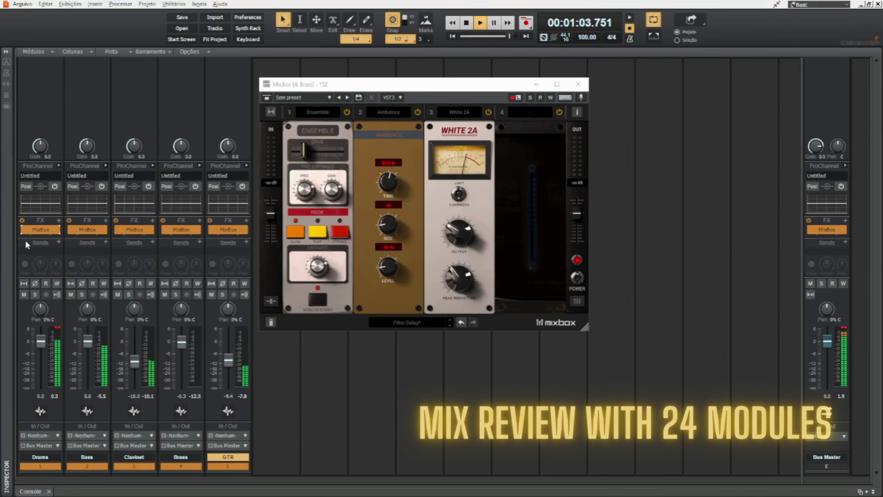
left_click(56, 327)
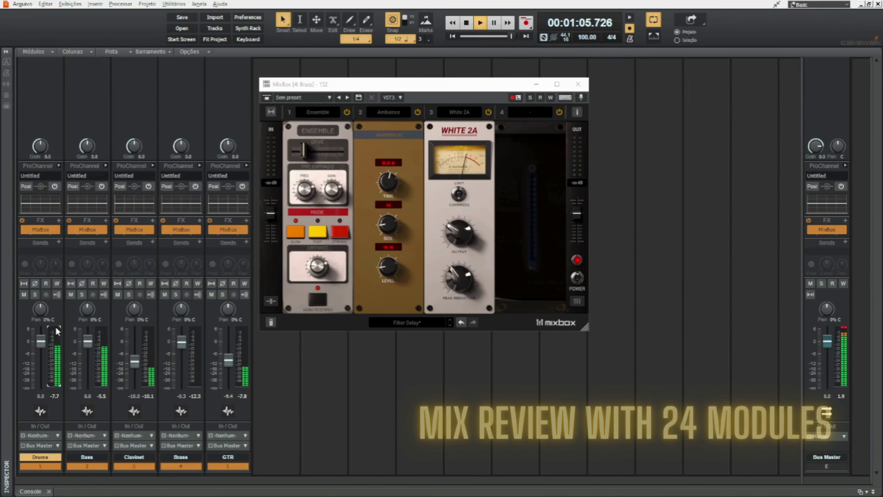
left_click(23, 230, "ctrl")
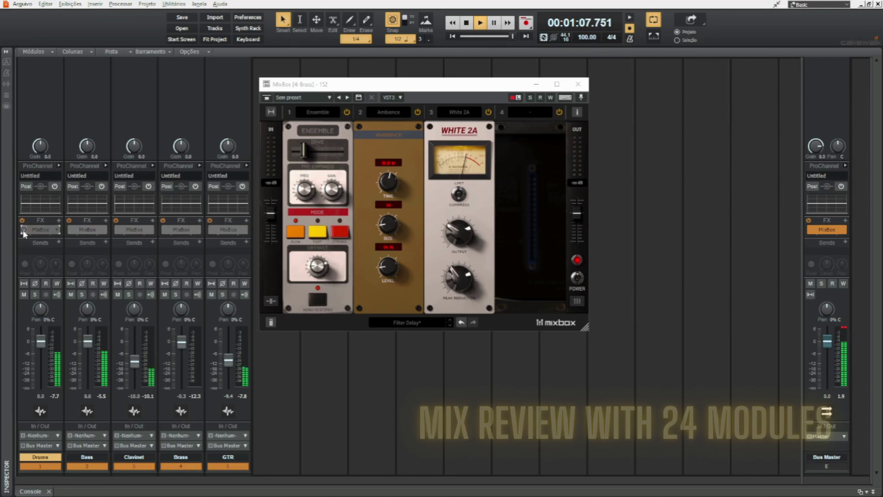
left_click(22, 230, "ctrl")
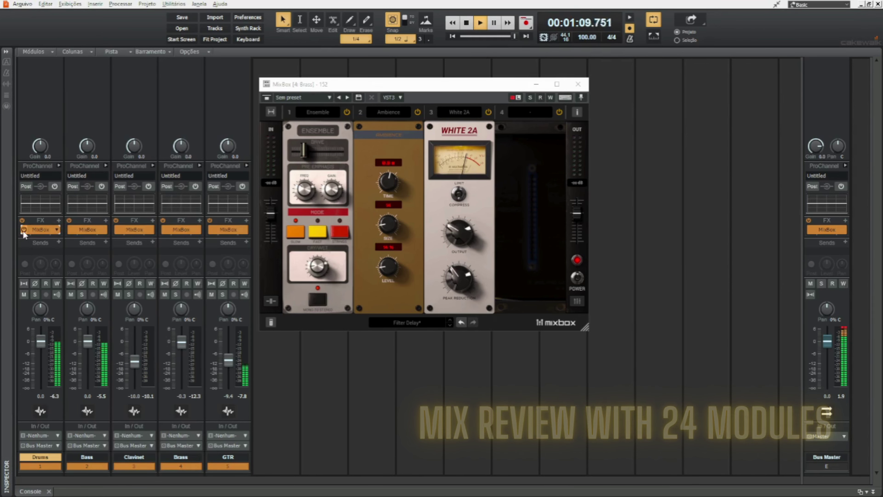
Switch off Digital Reverb and switch on Electric Flanger in the GTR MixBox, and close its window
double_click(228, 229)
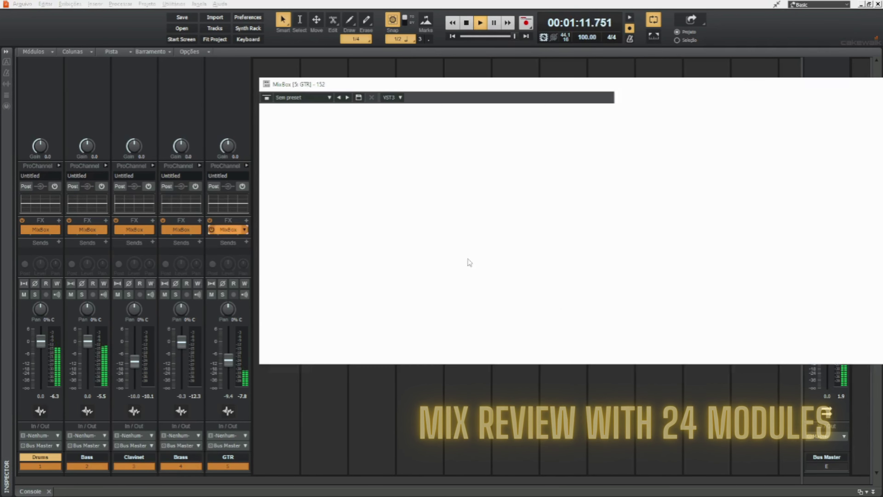
left_click_drag(649, 87, 519, 86)
left_click(798, 114)
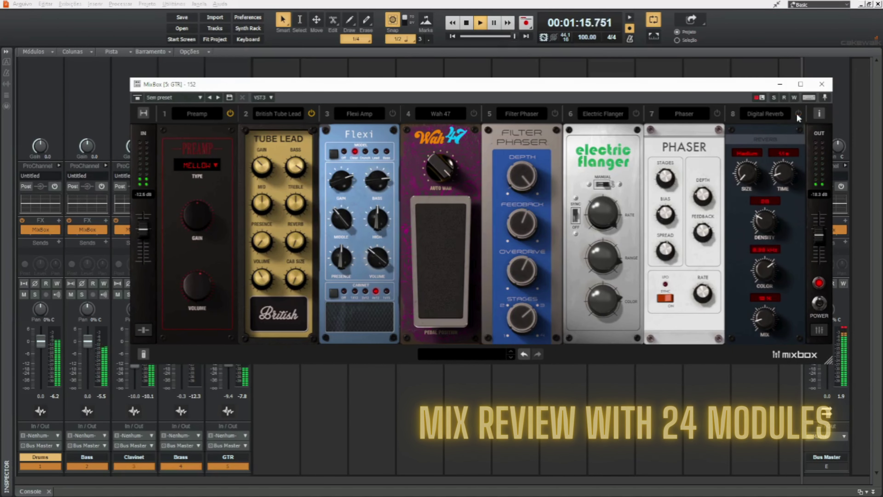
left_click(635, 116)
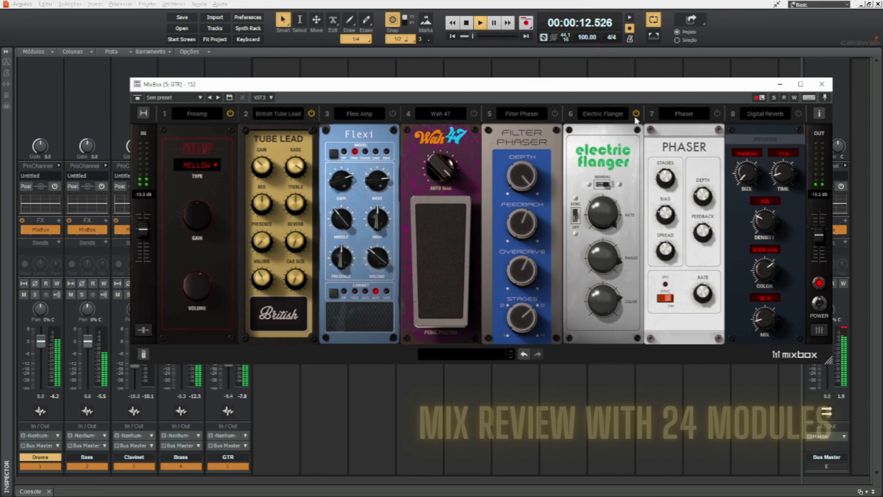
left_click_drag(710, 87, 703, 90)
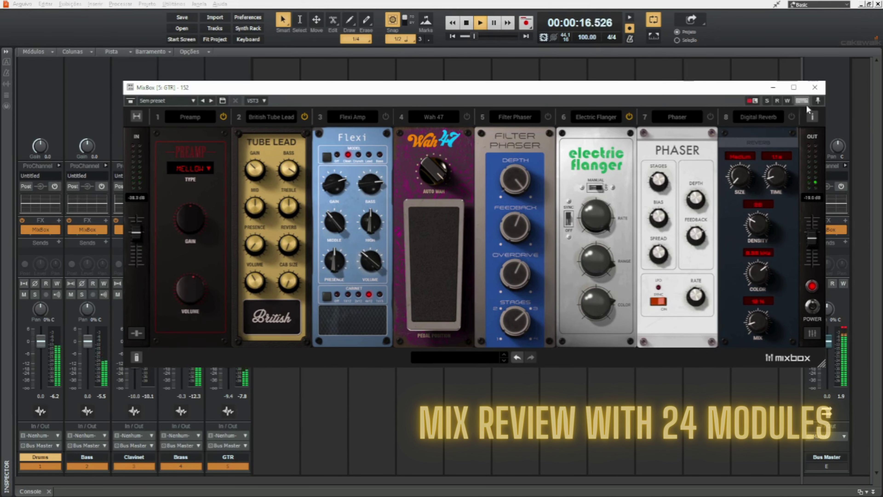
left_click(814, 88)
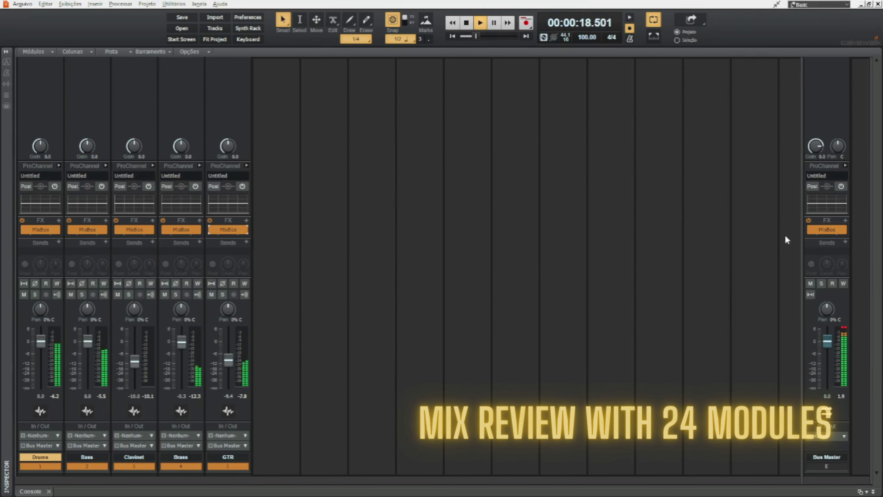
Set the British Dynamics compressor ratio to 2.0 in the Bus Master MixBox
double_click(822, 230)
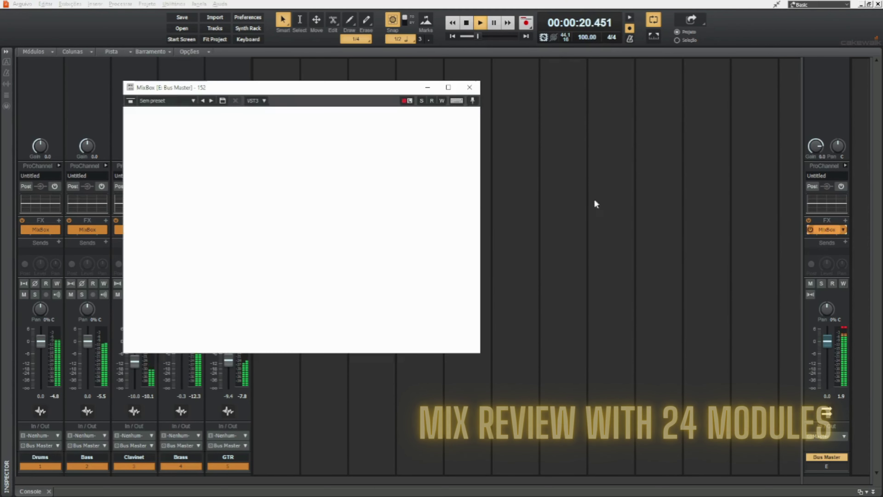
left_click_drag(272, 91, 407, 92)
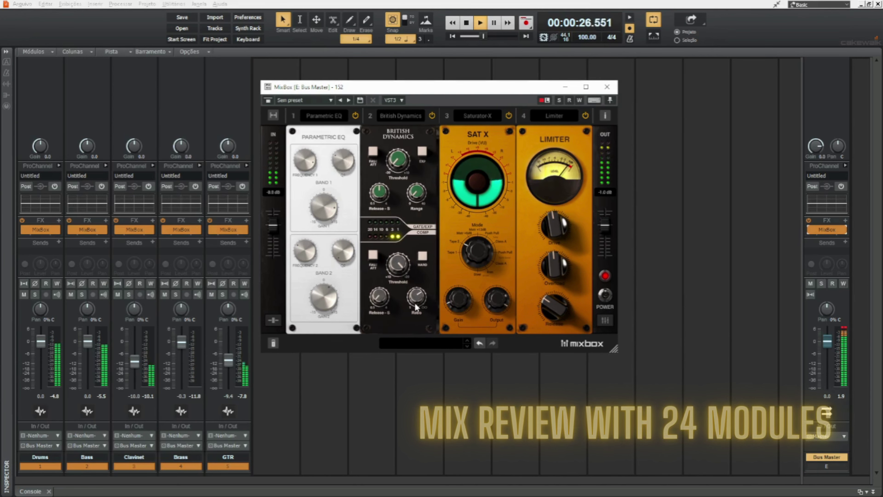
left_click_drag(419, 292, 417, 333)
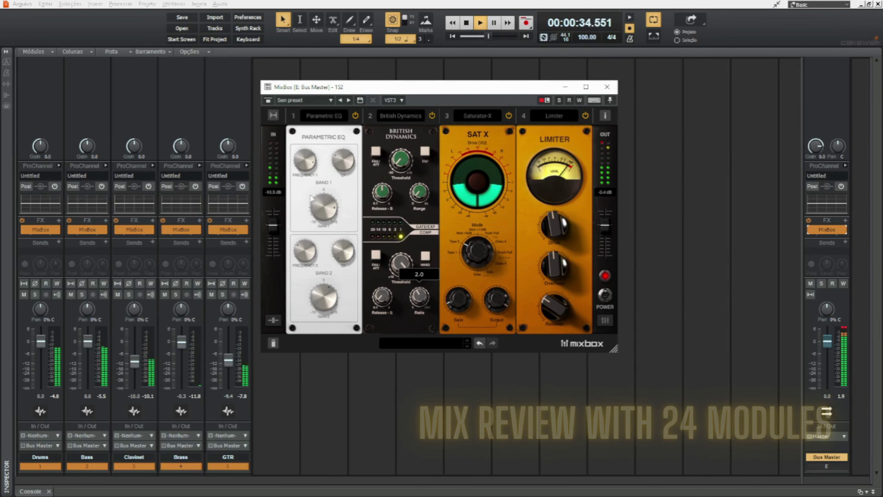
Set the Parametric EQ's Band 1 gain to +5.0 dB, comparing the sound with the EQ off and on
mouse_move(321, 209)
left_click_drag(321, 209, 322, 203)
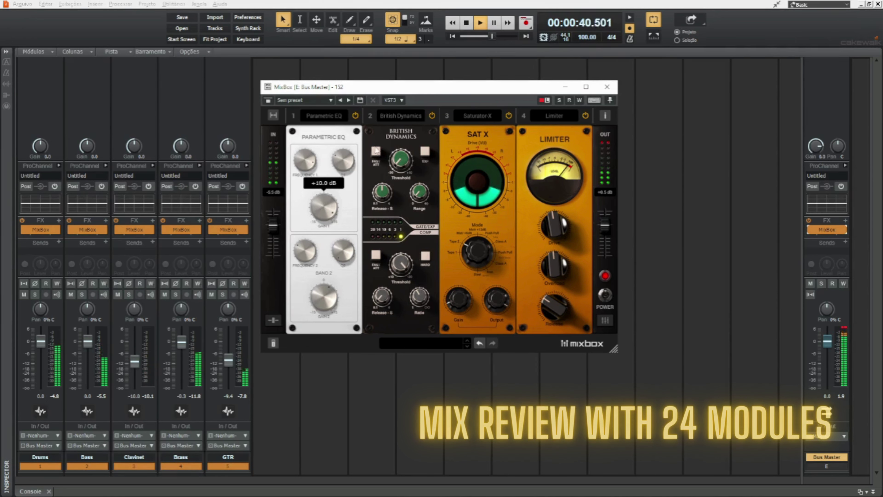
left_click(355, 115)
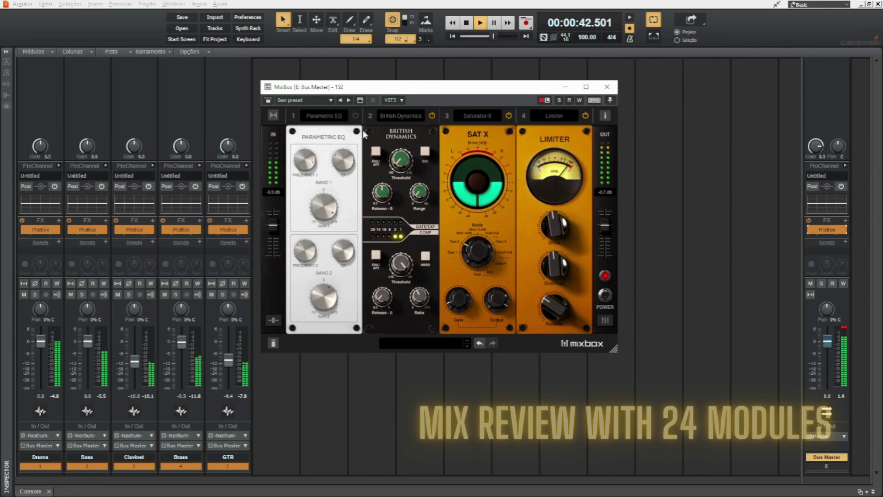
left_click(355, 116)
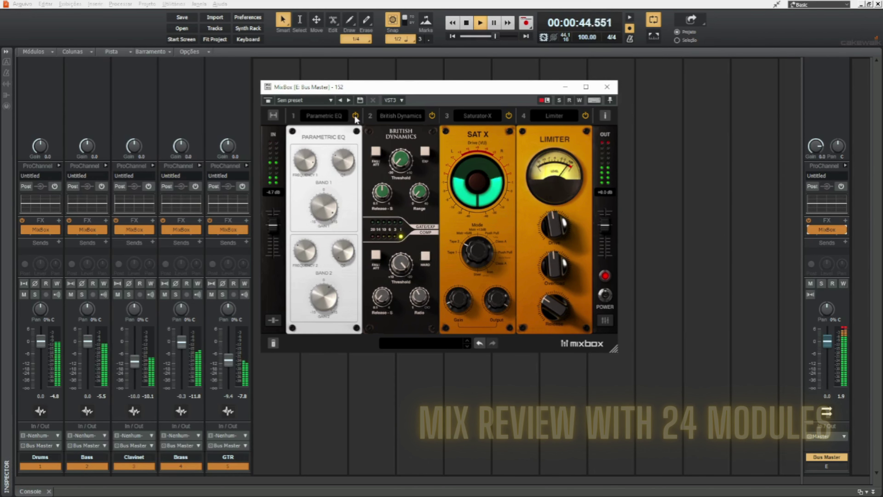
left_click_drag(328, 191, 327, 222)
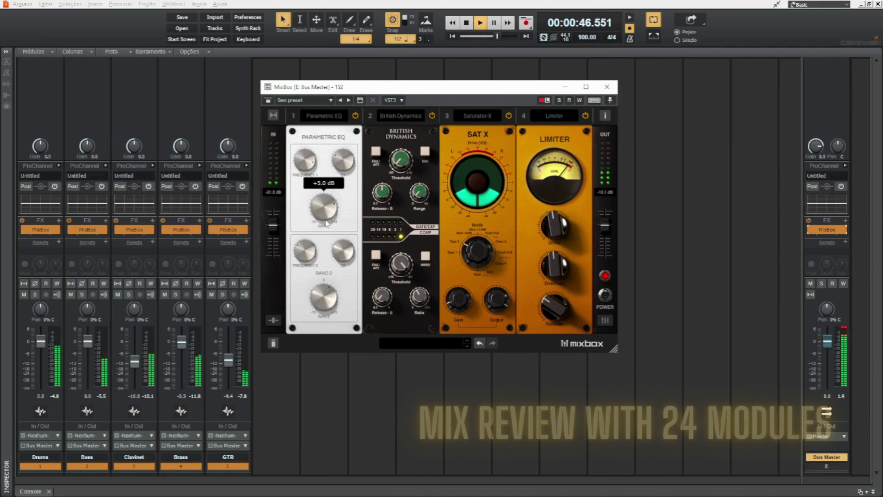
Set the Parametric EQ's Band 2 gain to +1.9 dB at 630 Hz, and compare the Bus Master MixBox bypassed and active
mouse_move(303, 253)
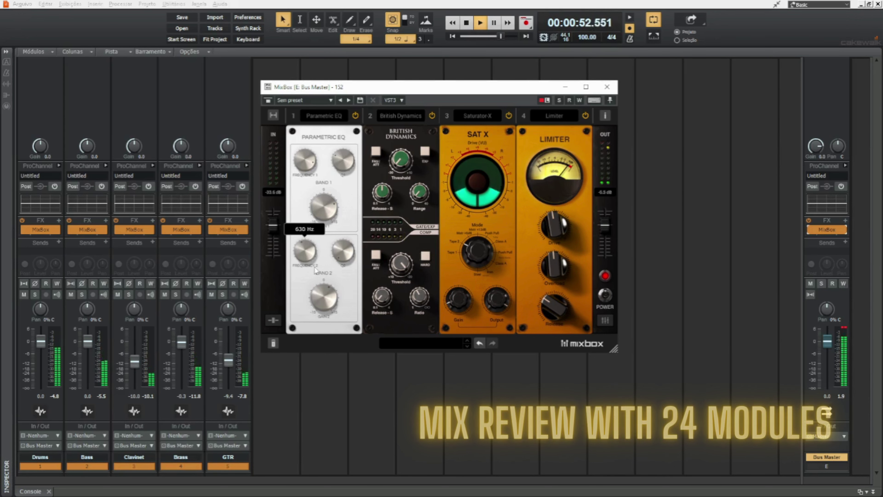
mouse_move(322, 300)
left_click_drag(322, 300, 322, 287)
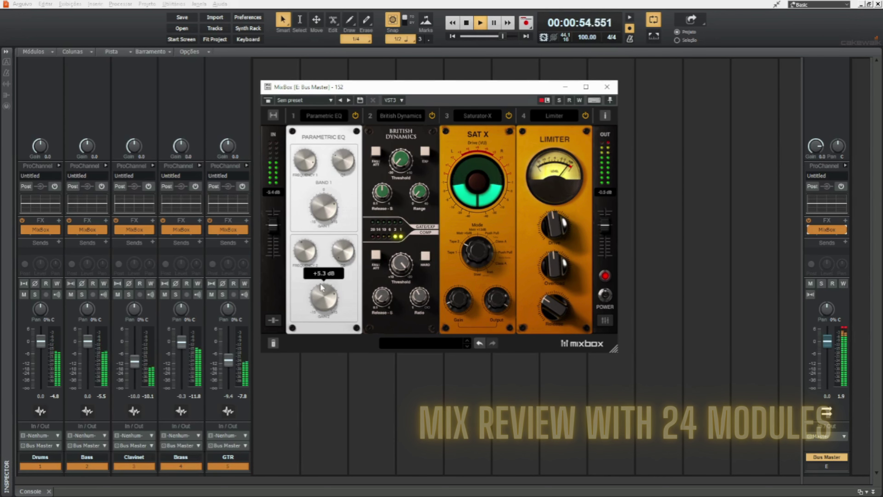
left_click_drag(311, 252, 309, 250)
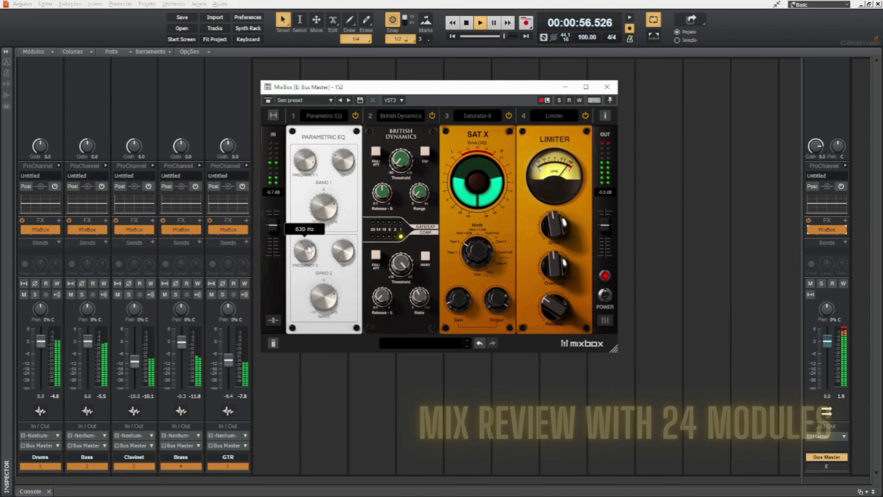
left_click_drag(317, 304, 315, 314)
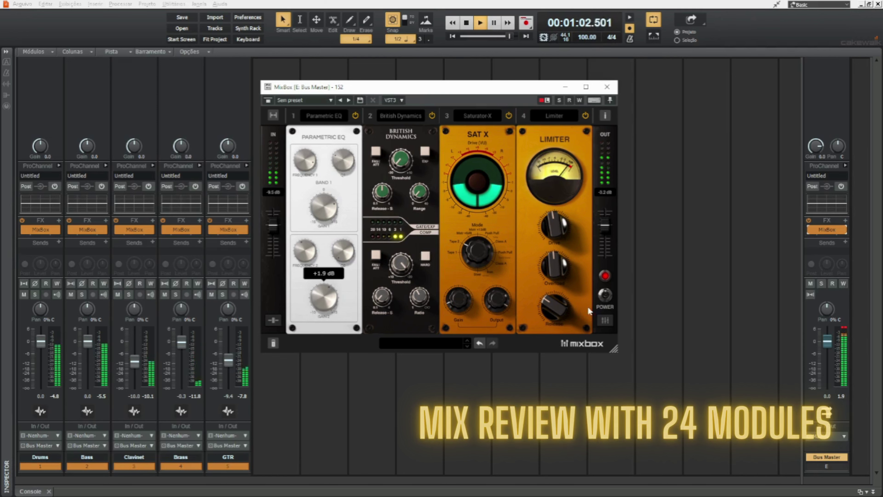
left_click(605, 295)
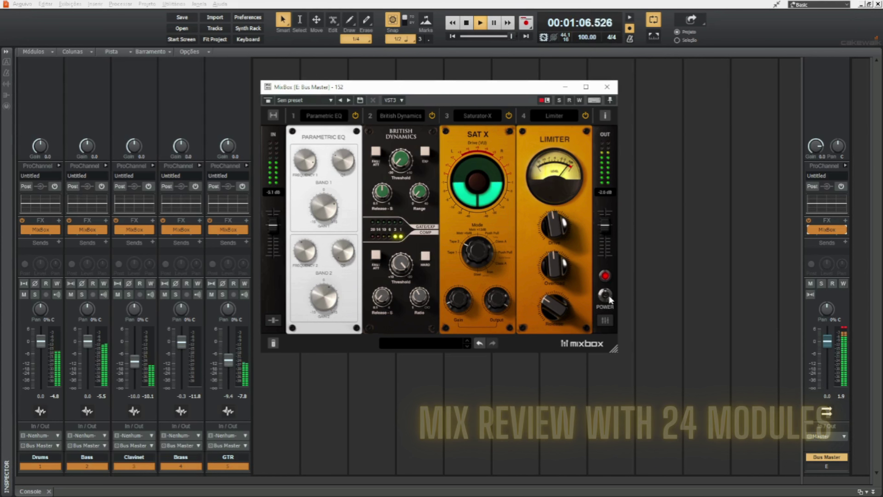
Solo the Bass track and compare its sound with the MixBox bypassed and active
double_click(86, 230)
left_click(82, 294)
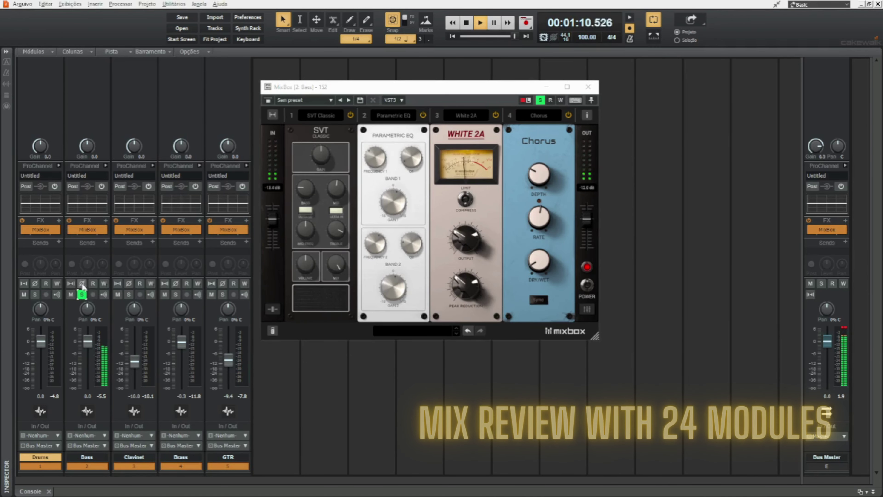
left_click(70, 229)
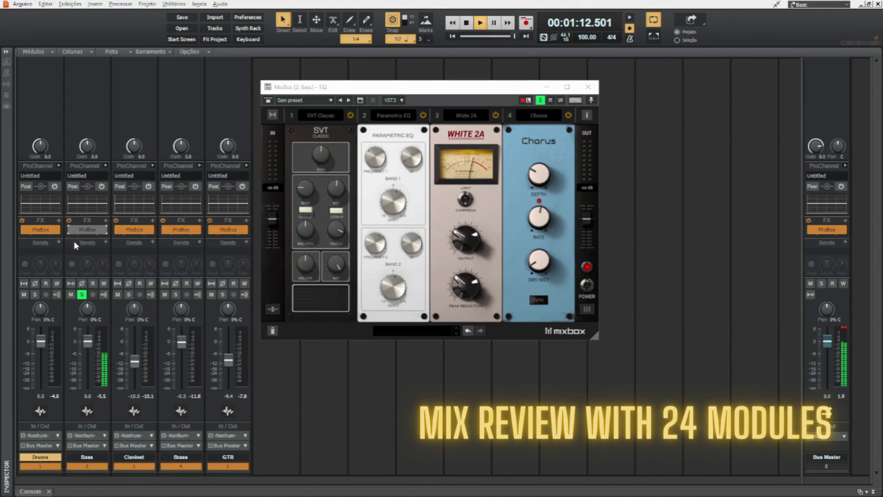
left_click(71, 229)
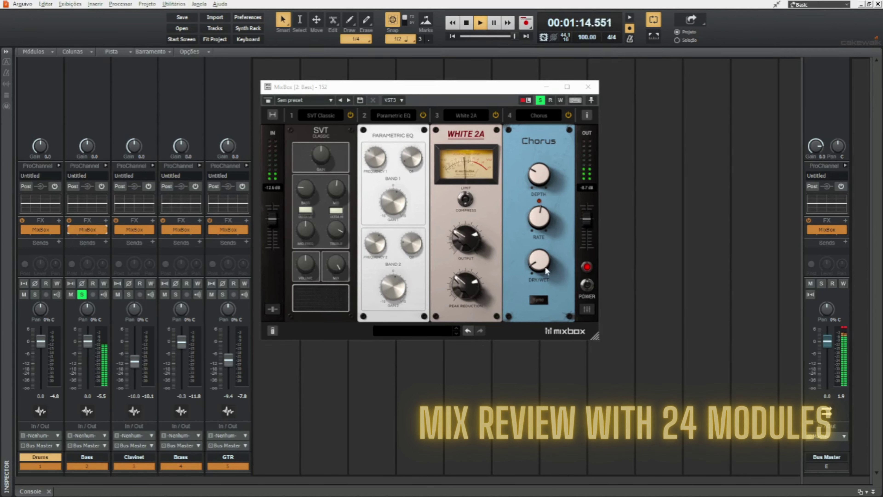
Try a 31% Chorus dry/wet mix on the soloed Bass, settle on 10% in the full mix, and close its MixBox
left_click_drag(546, 271, 544, 250)
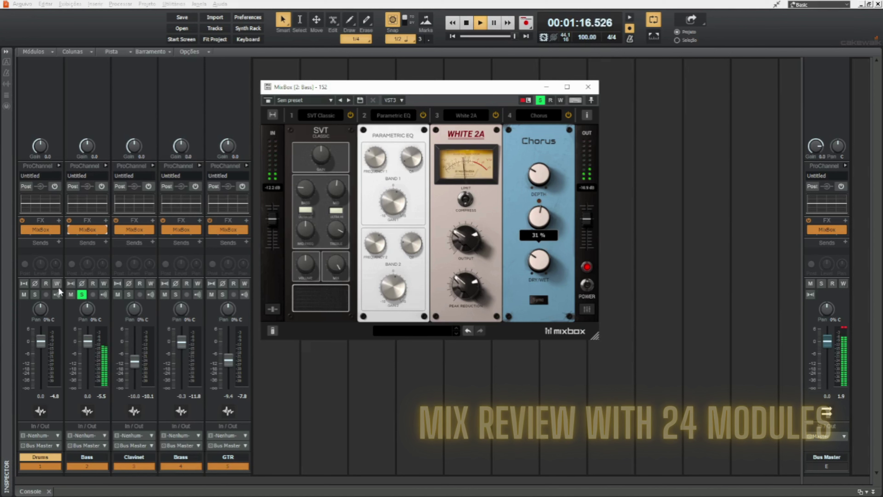
left_click(82, 294)
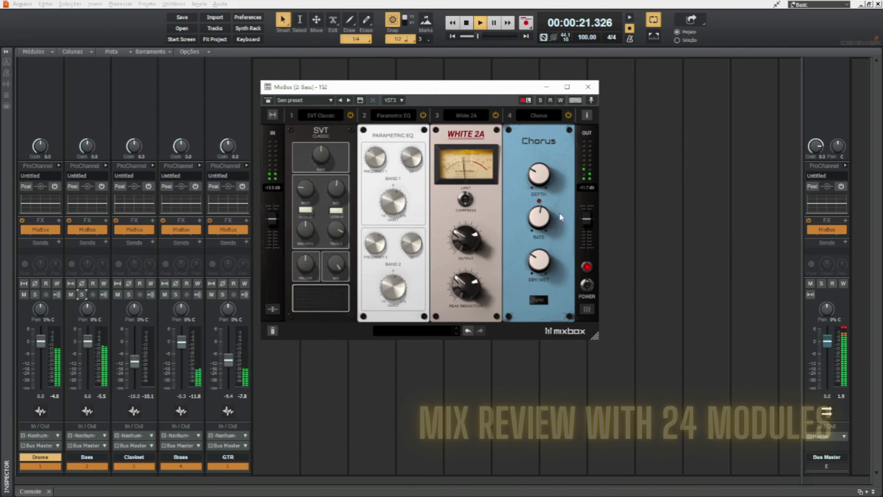
mouse_move(537, 274)
left_click_drag(537, 274, 535, 278)
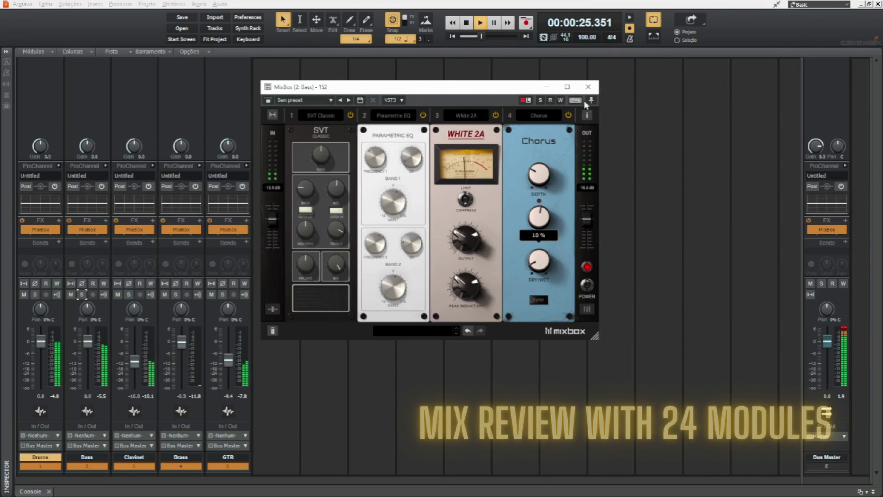
left_click(588, 87)
Set the Lo-Fi bandwidth in the Drums MixBox to 6.22 kHz, judging it soloed and in the full mix
double_click(41, 230)
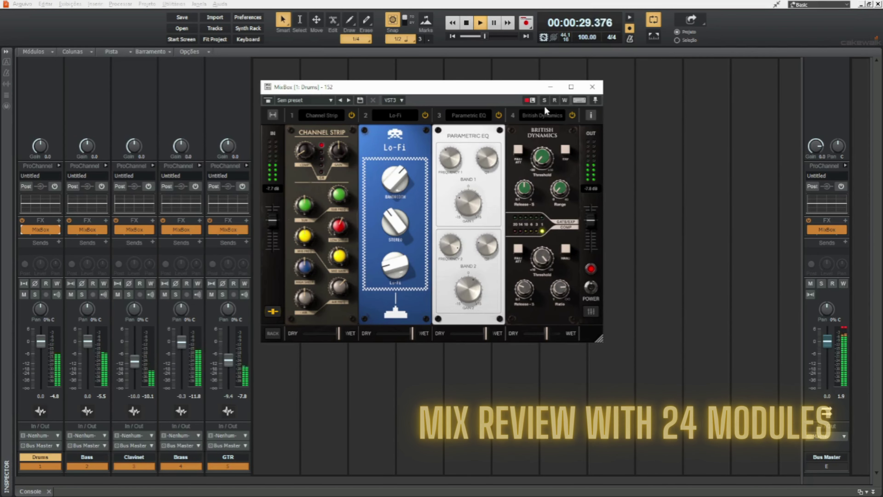
left_click(545, 100)
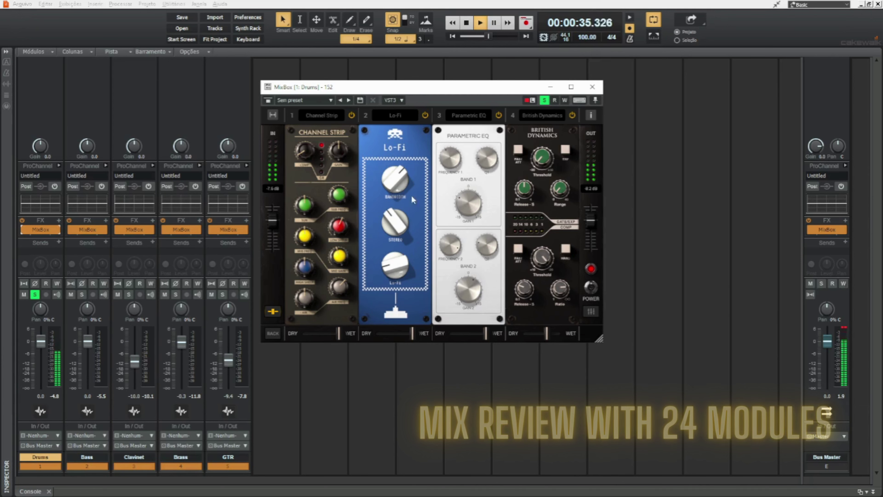
left_click_drag(397, 184, 395, 190)
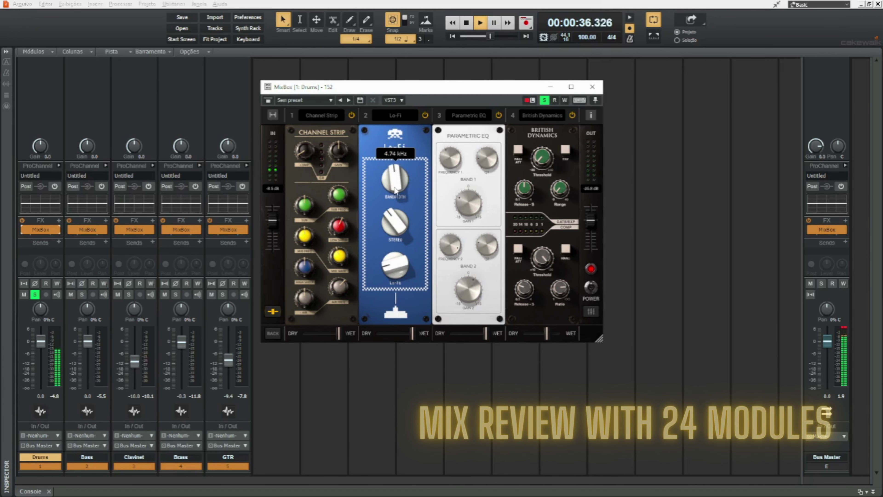
left_click(544, 101)
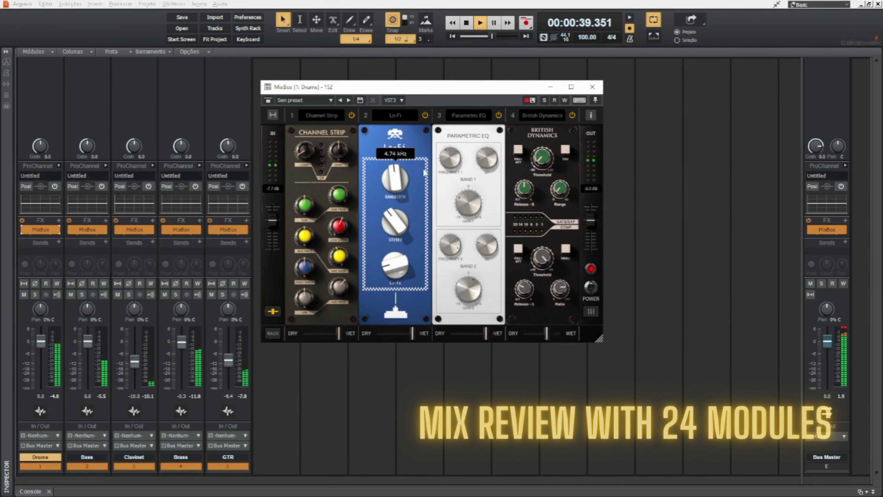
left_click_drag(400, 186, 393, 167)
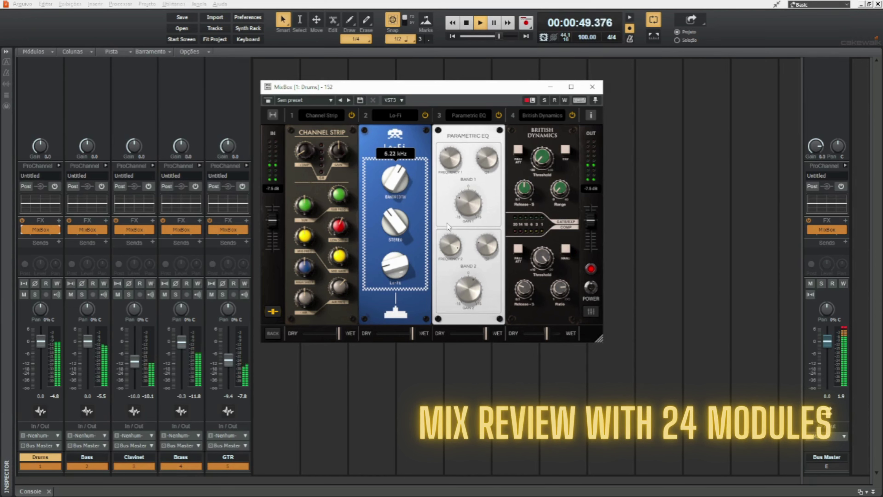
Check the White 2A peak reduction in the Brass MixBox, and compare the mix with all five track MixBoxes bypassed and active
double_click(181, 229)
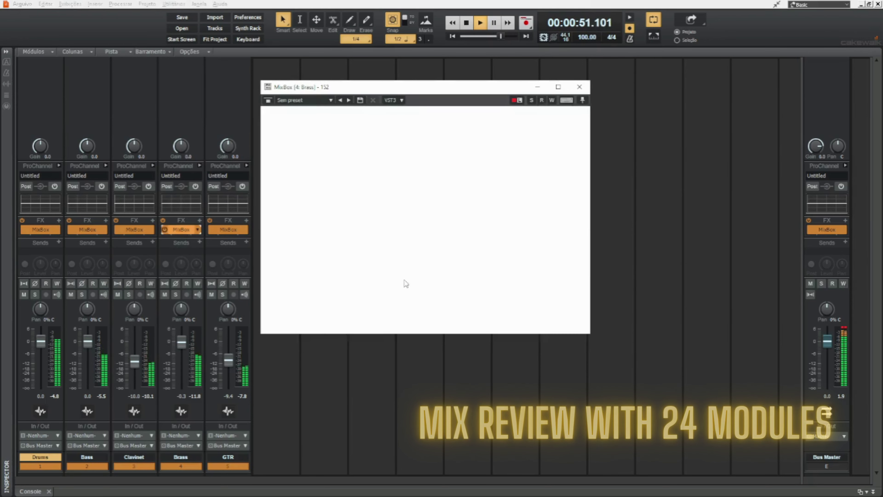
mouse_move(454, 276)
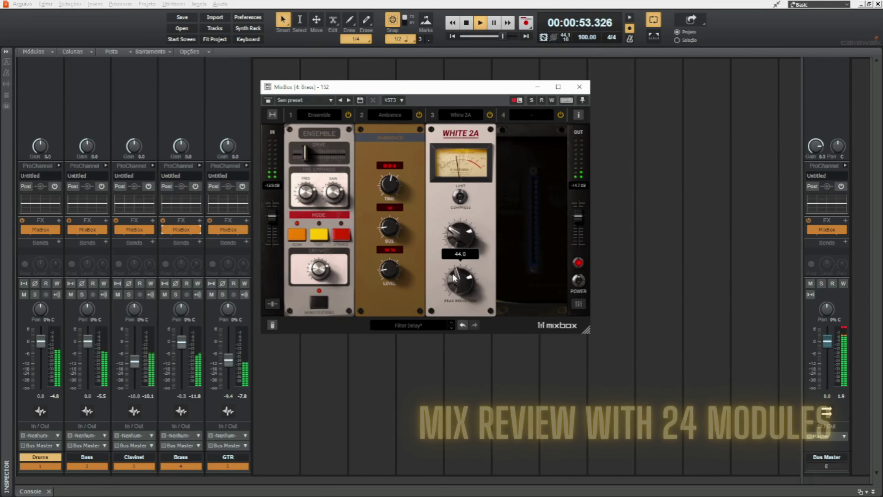
left_click(579, 86)
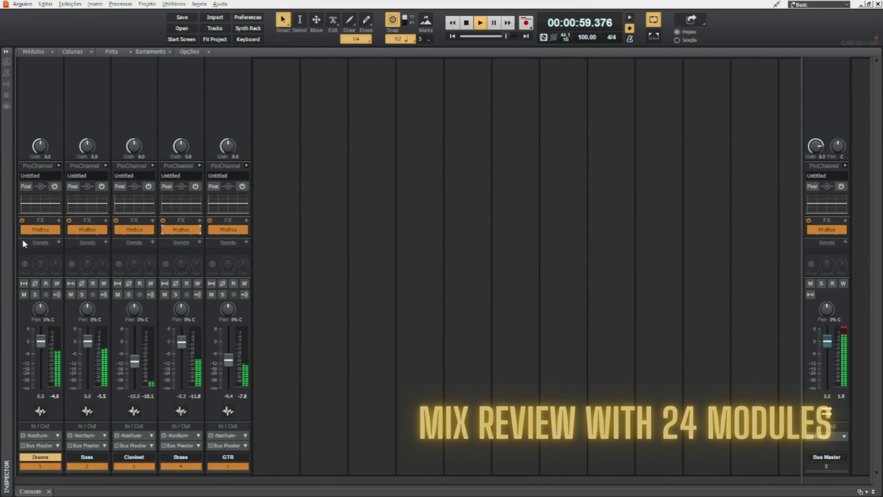
left_click(25, 230, "ctrl")
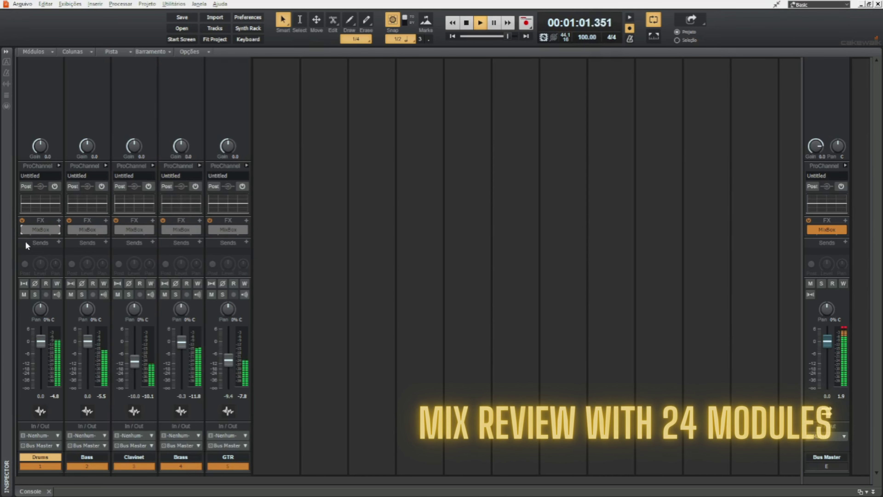
left_click(23, 228, "ctrl")
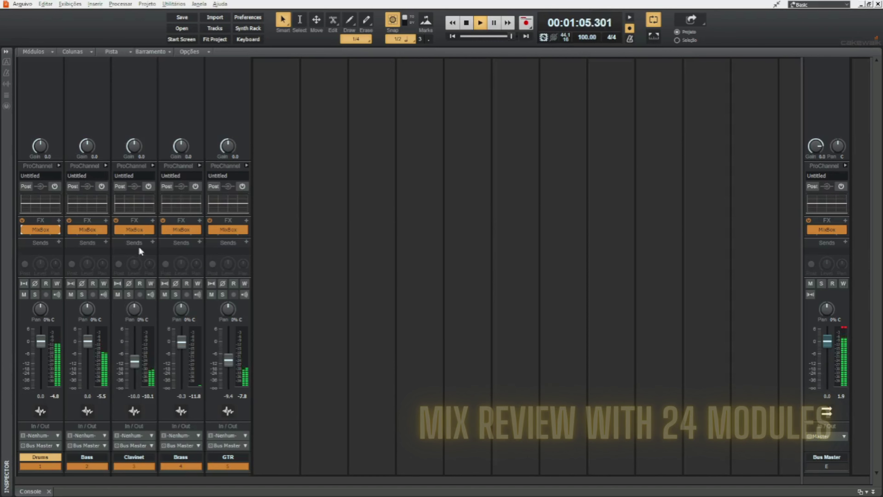
Set the Digital Delay dry/wet mix in the Clavinet MixBox to 10% and close its window
double_click(134, 228)
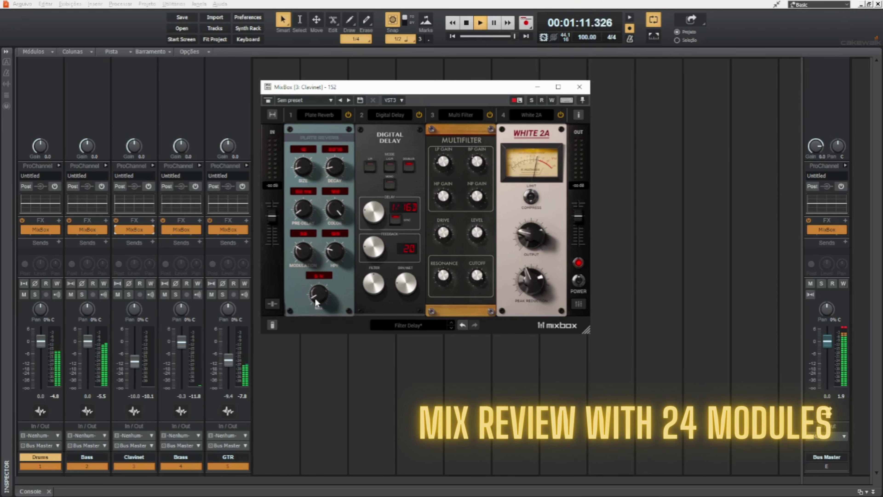
mouse_move(403, 293)
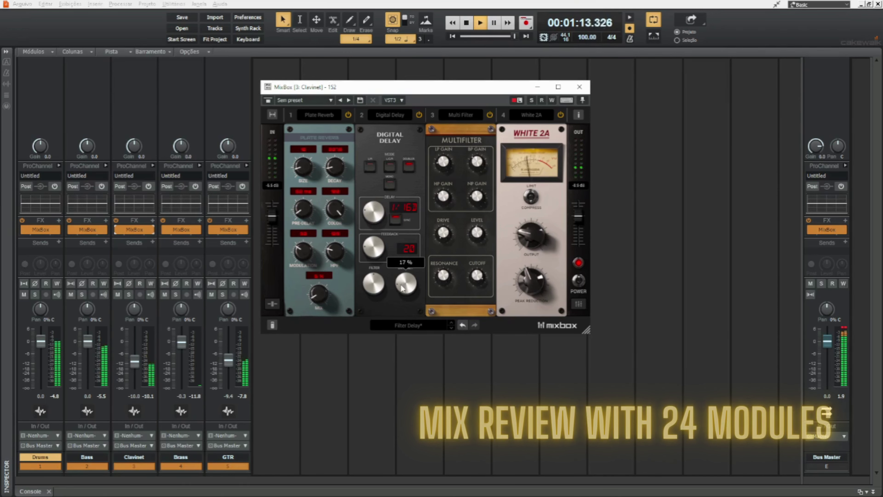
left_click_drag(401, 293, 401, 295)
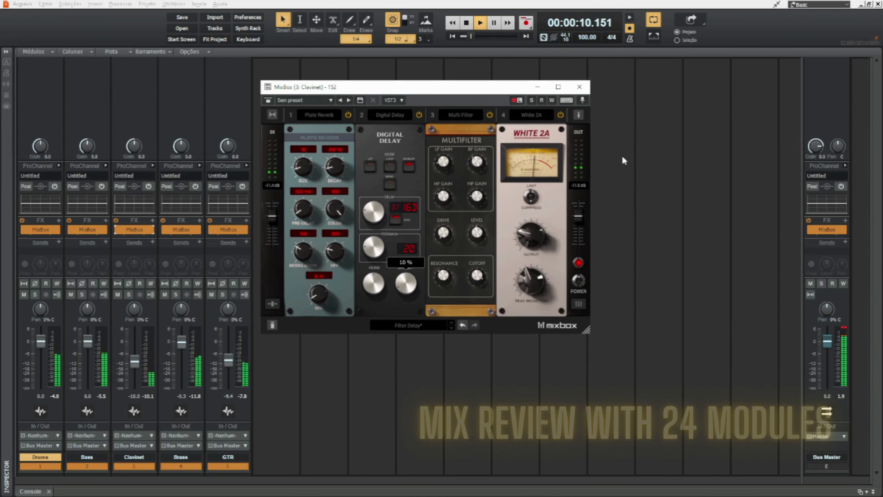
left_click(579, 87)
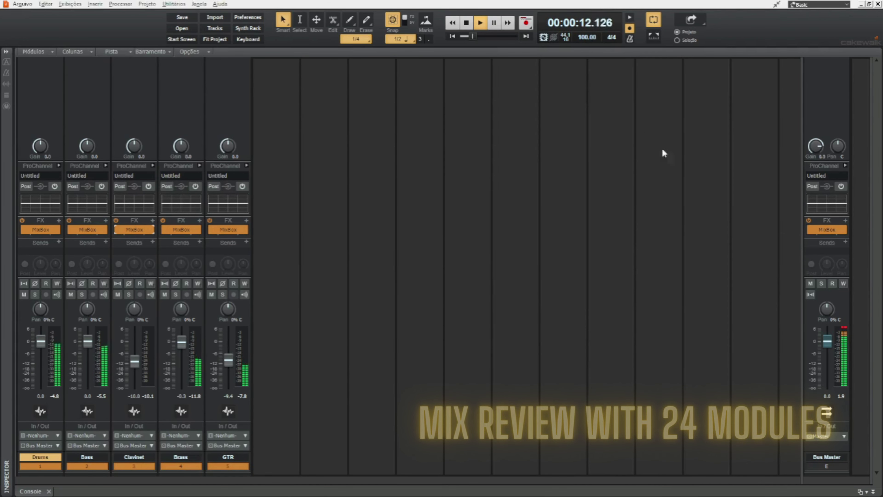
Audition several Saturator-X modes in the Bus Master MixBox, and compare the whole rack bypassed and active
double_click(826, 230)
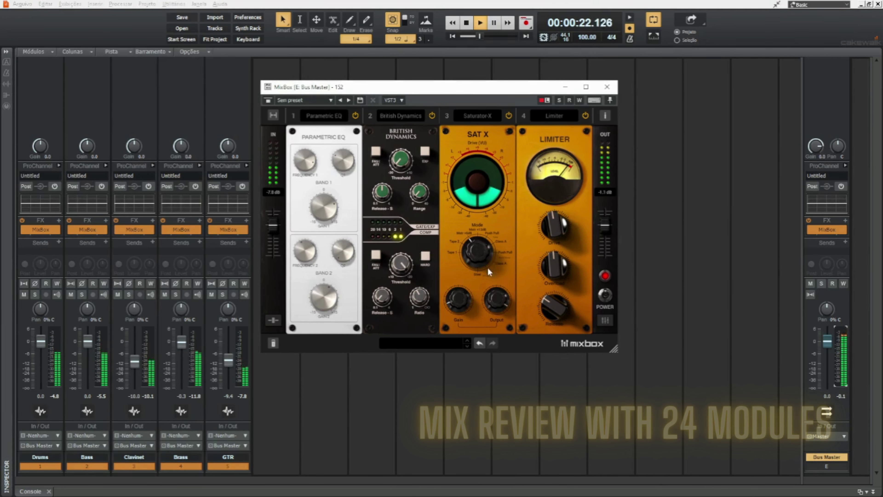
left_click_drag(484, 272, 473, 270)
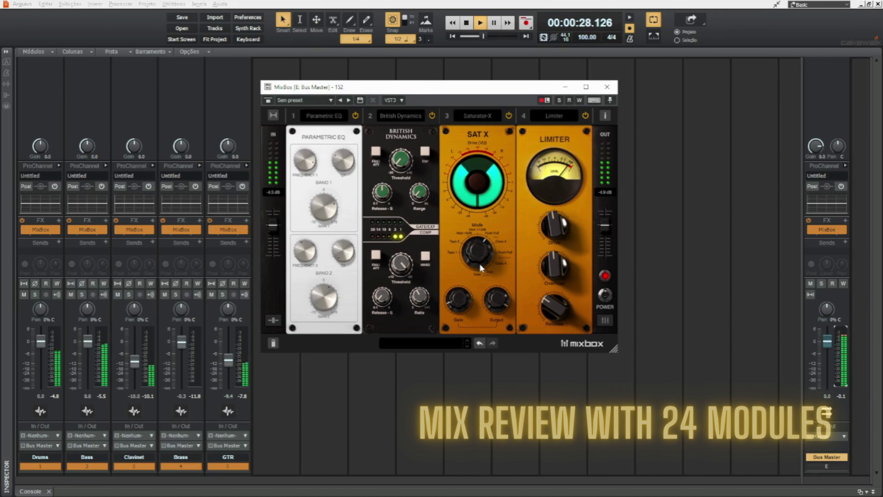
left_click_drag(482, 262, 481, 245)
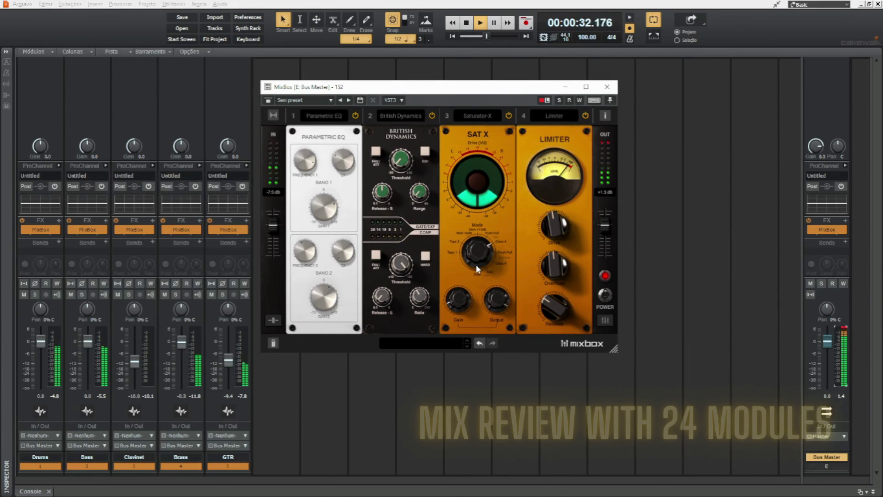
left_click_drag(477, 262, 479, 249)
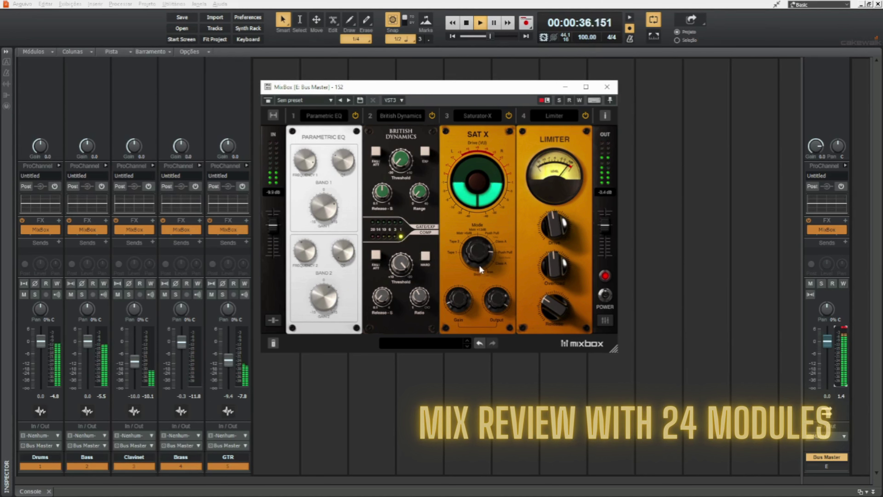
left_click_drag(479, 261, 465, 330)
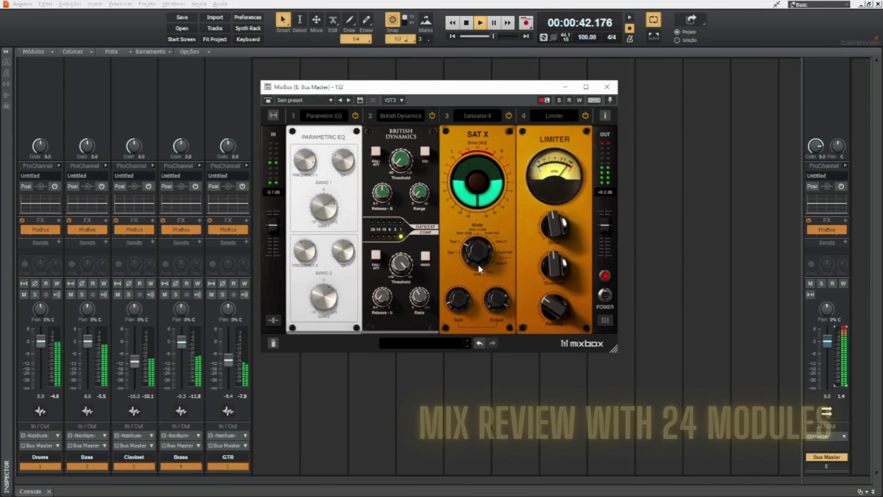
left_click(604, 293)
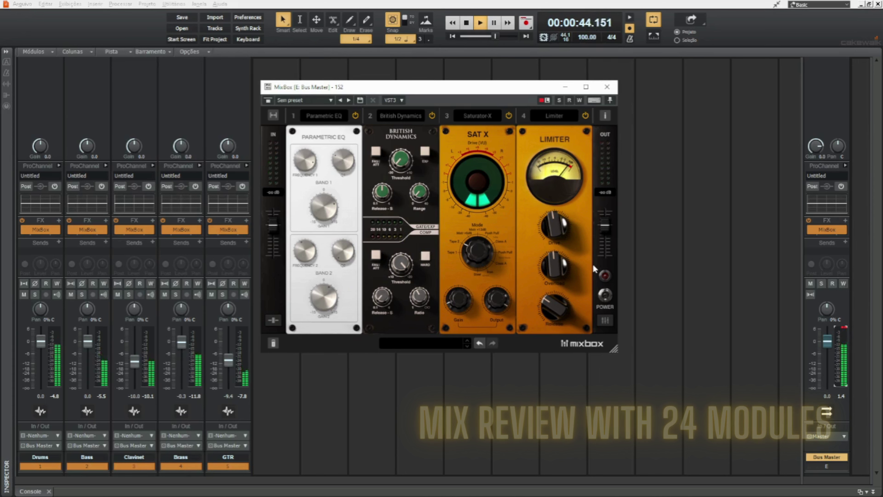
left_click(605, 296)
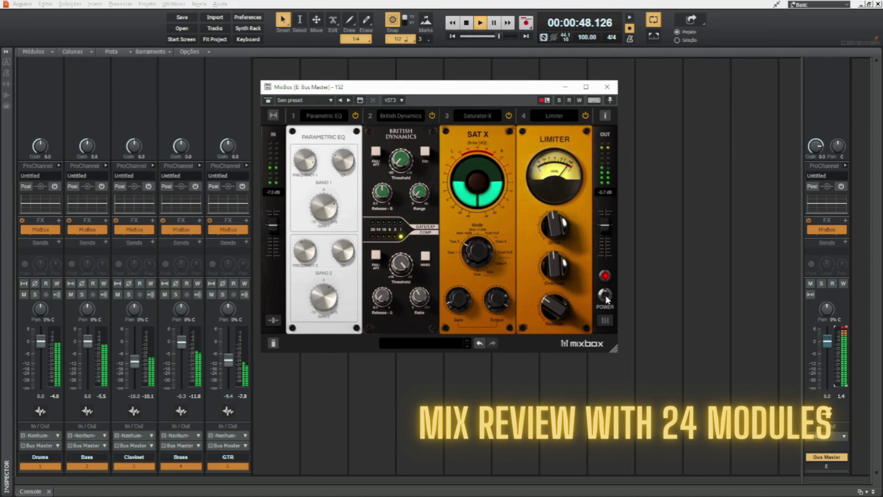
Reset the Bus Master peak indicator and set the Limiter drive to +2.6 dB after trying 0 dB
left_click(843, 325)
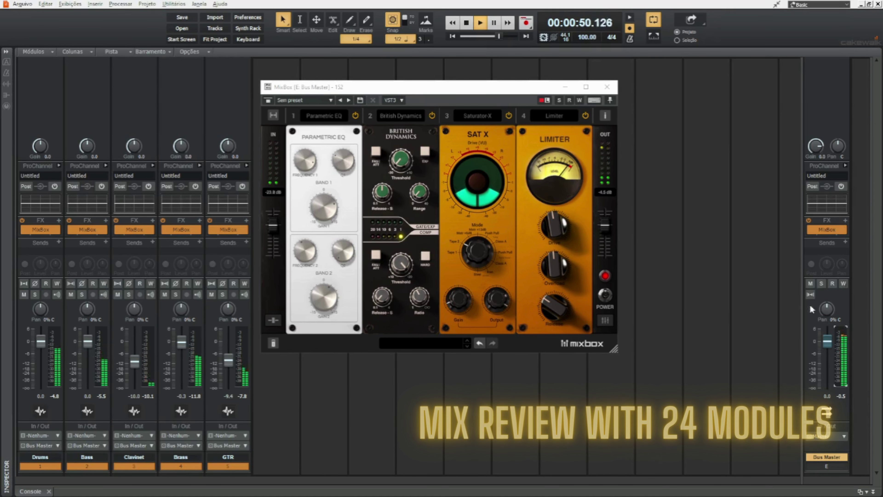
mouse_move(555, 232)
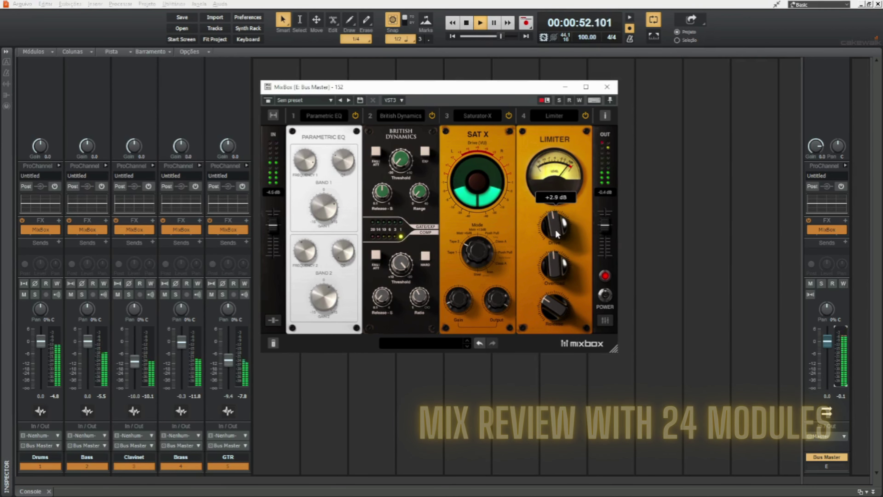
left_click_drag(556, 233, 551, 242)
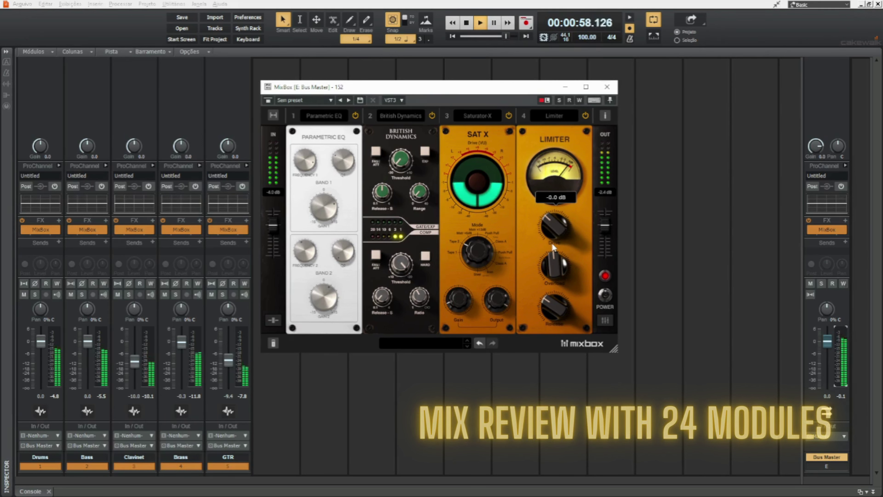
left_click_drag(549, 240, 549, 227)
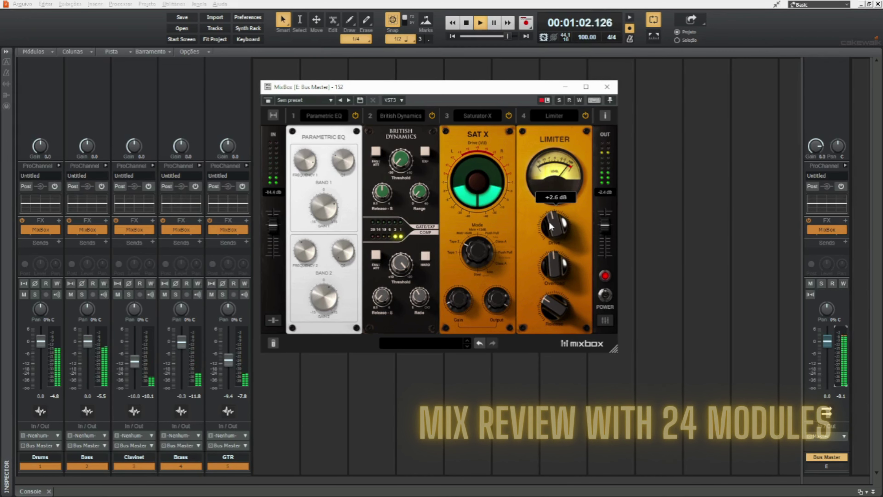
Set the Limiter's Overload to -0.76 dB in the Bus Master MixBox and fine-tune its drive
mouse_move(553, 264)
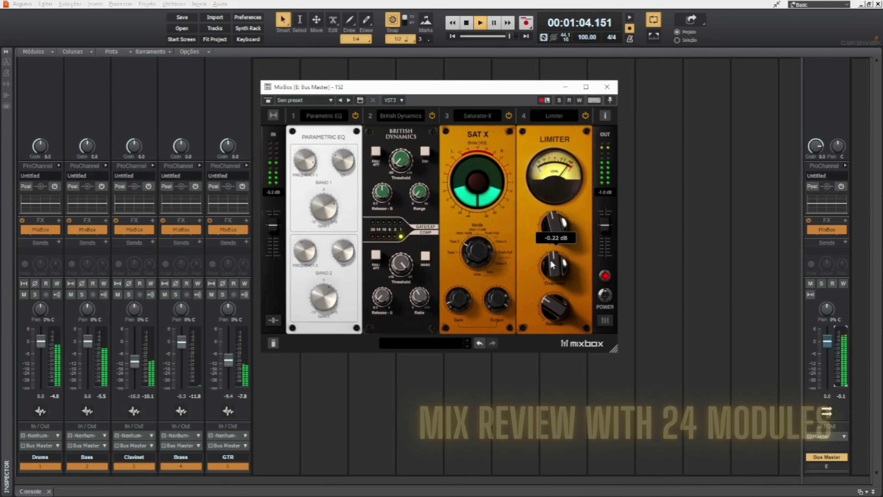
scroll(553, 264, "down", 1)
left_click_drag(552, 267, 550, 271)
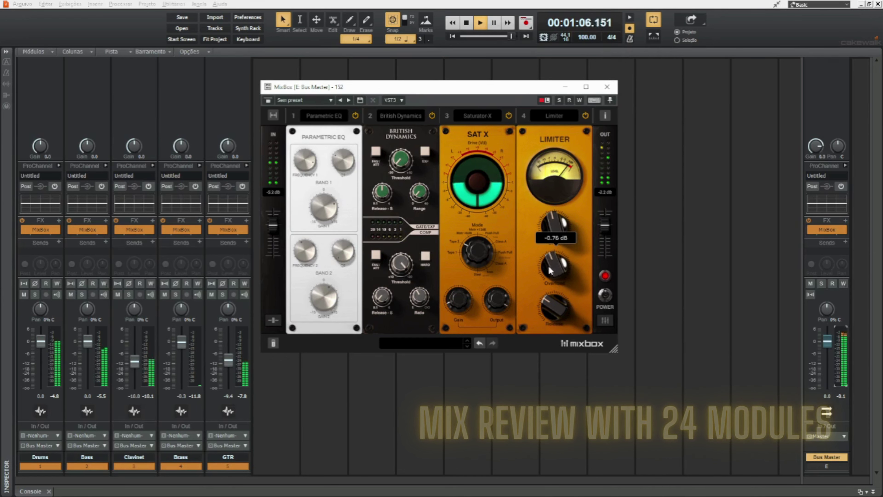
left_click_drag(554, 224, 546, 224)
Open the Bass track's MixBox and slightly adjust the White 2A compressor's peak reduction
double_click(84, 231)
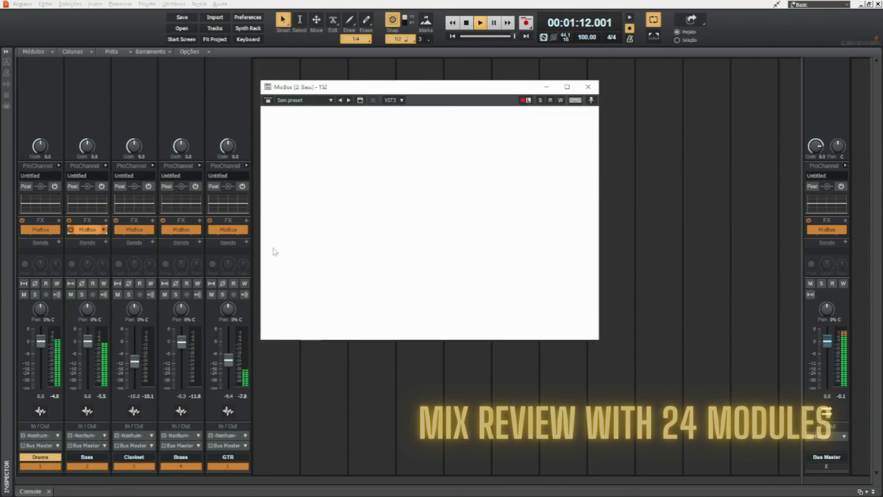
mouse_move(464, 284)
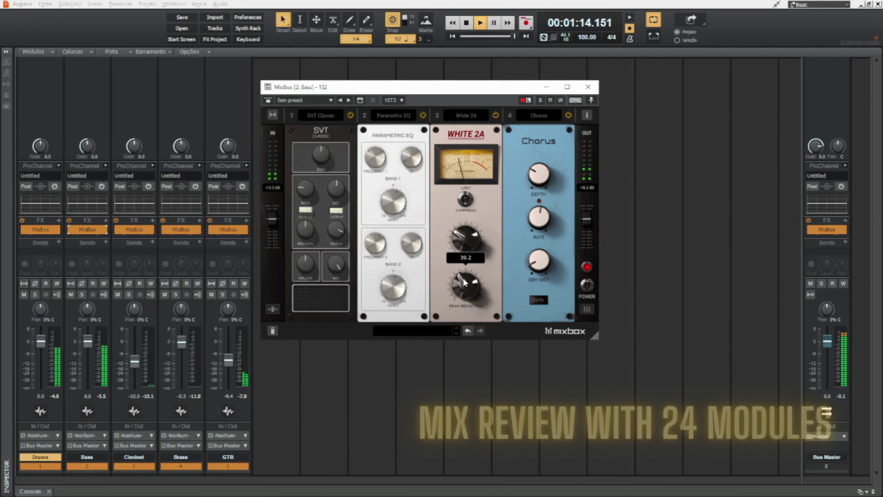
left_click_drag(463, 278, 463, 274)
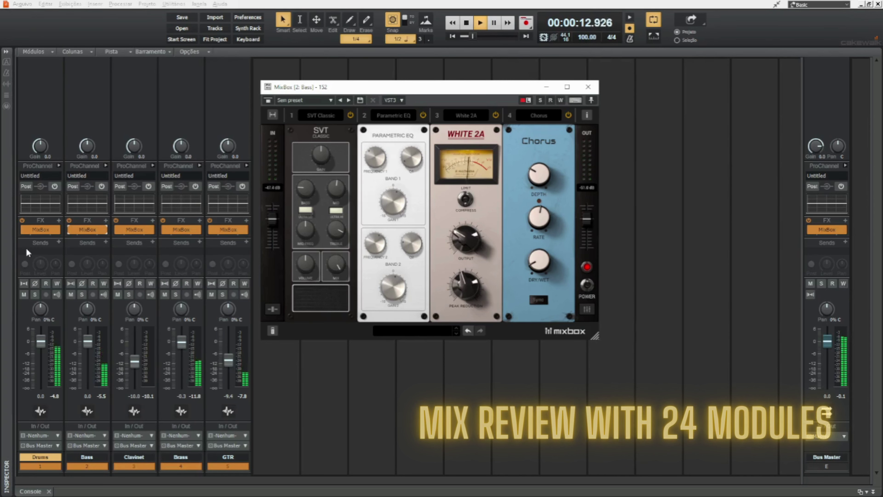
Compare the full mix with MixBox bypassed and active on all five tracks together, and also on the Bus Master
left_click(23, 230, "ctrl")
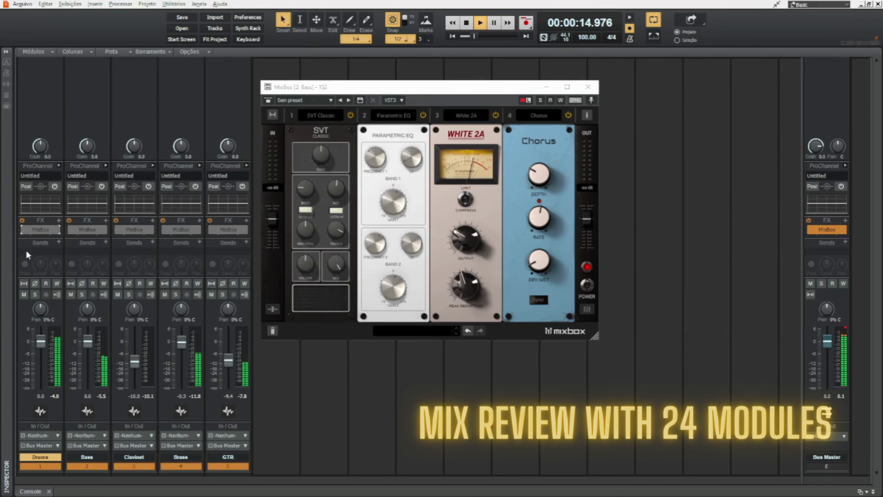
left_click(23, 229, "ctrl")
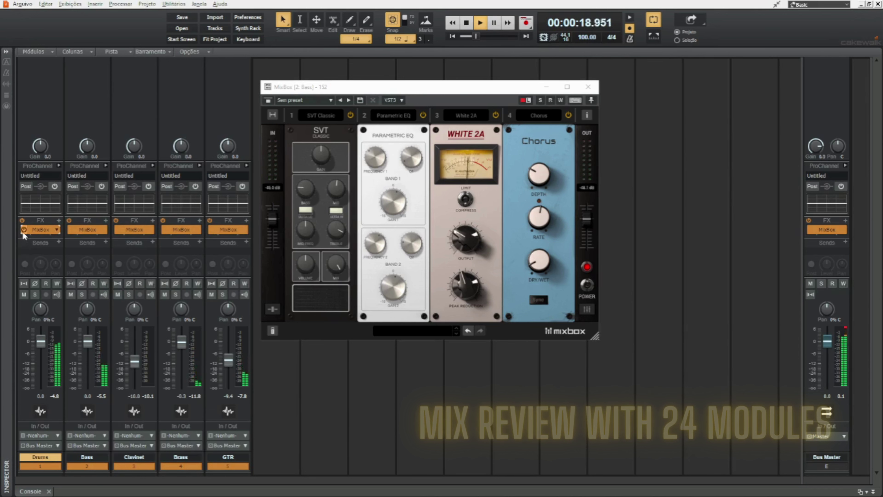
left_click(23, 230, "ctrl")
left_click(808, 230)
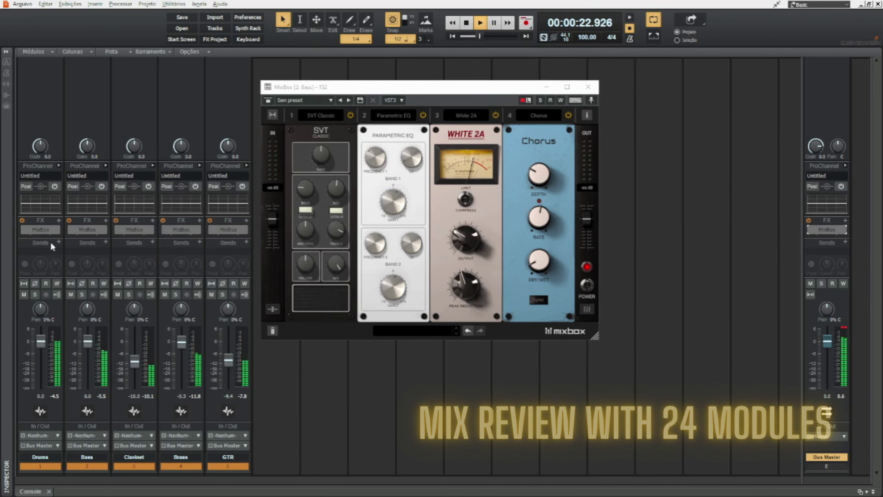
left_click(24, 229, "ctrl")
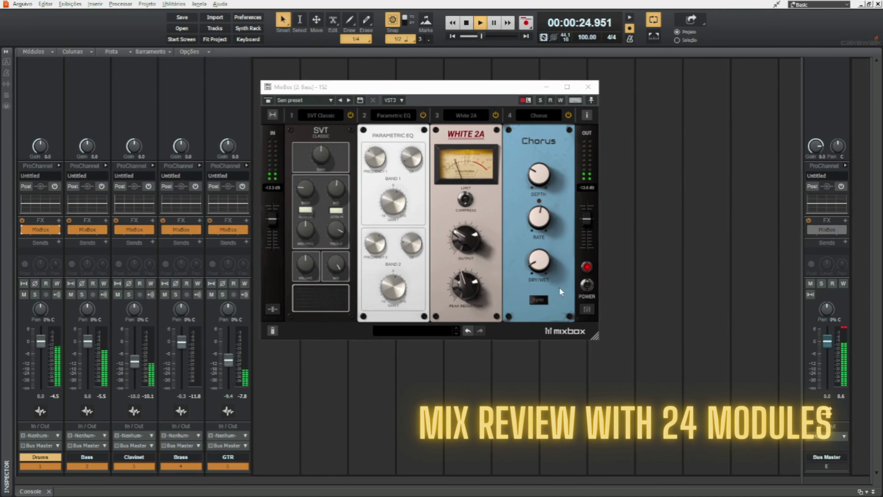
left_click(808, 229)
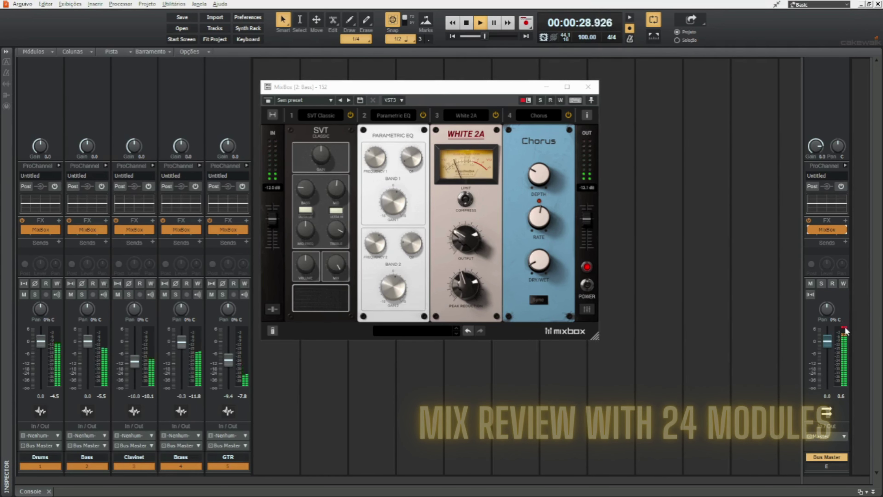
Reset the Bus Master peak indicator and reopen the MixBox on the Bus Master
double_click(825, 229)
double_click(826, 232)
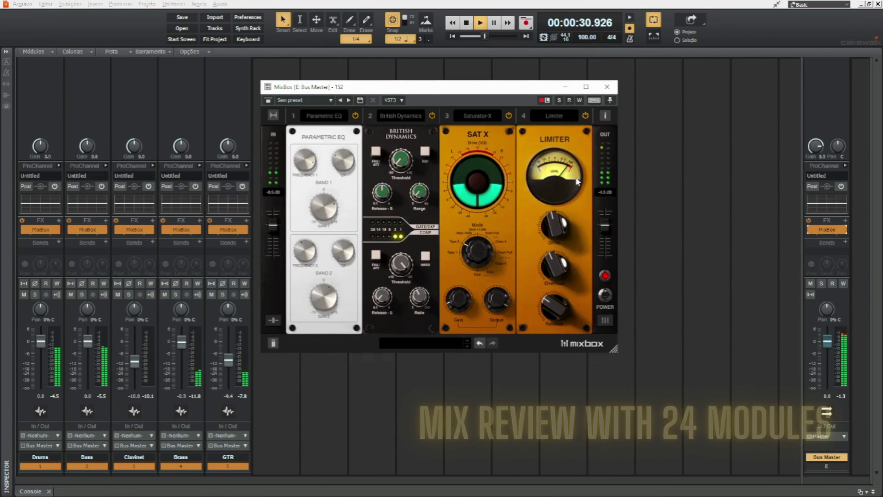